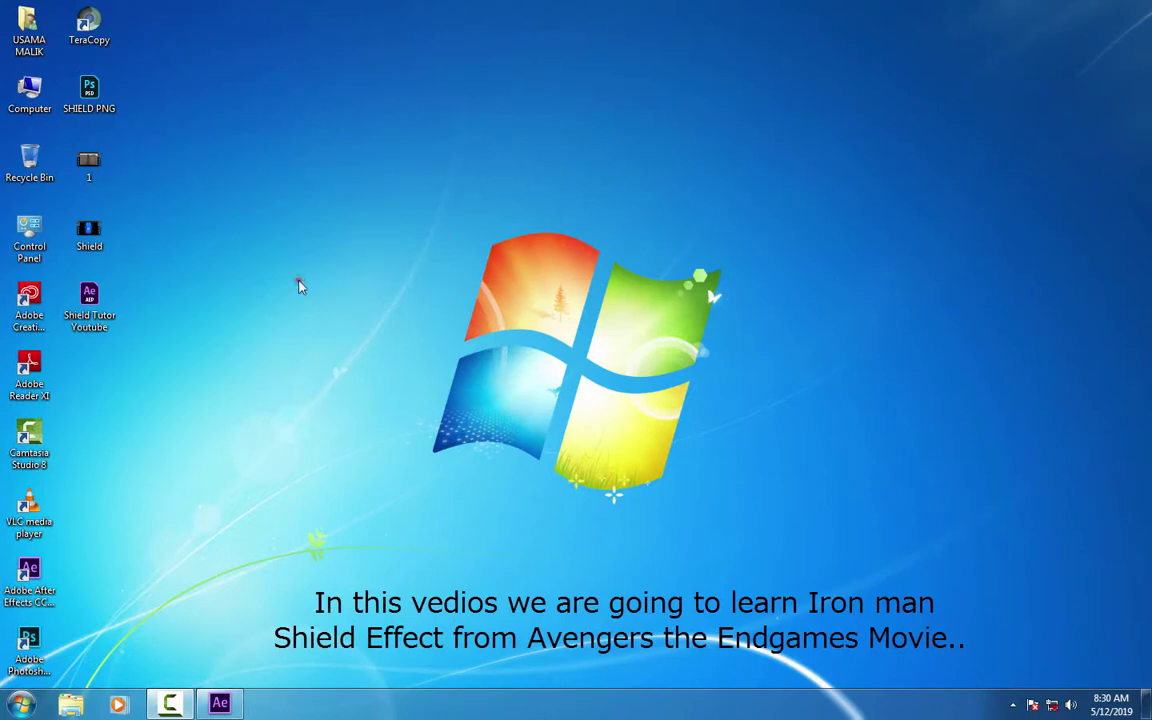
- Refresh the desktop and bring After Effects back to the front
right_click(300, 283)
click(352, 332)
click(350, 294)
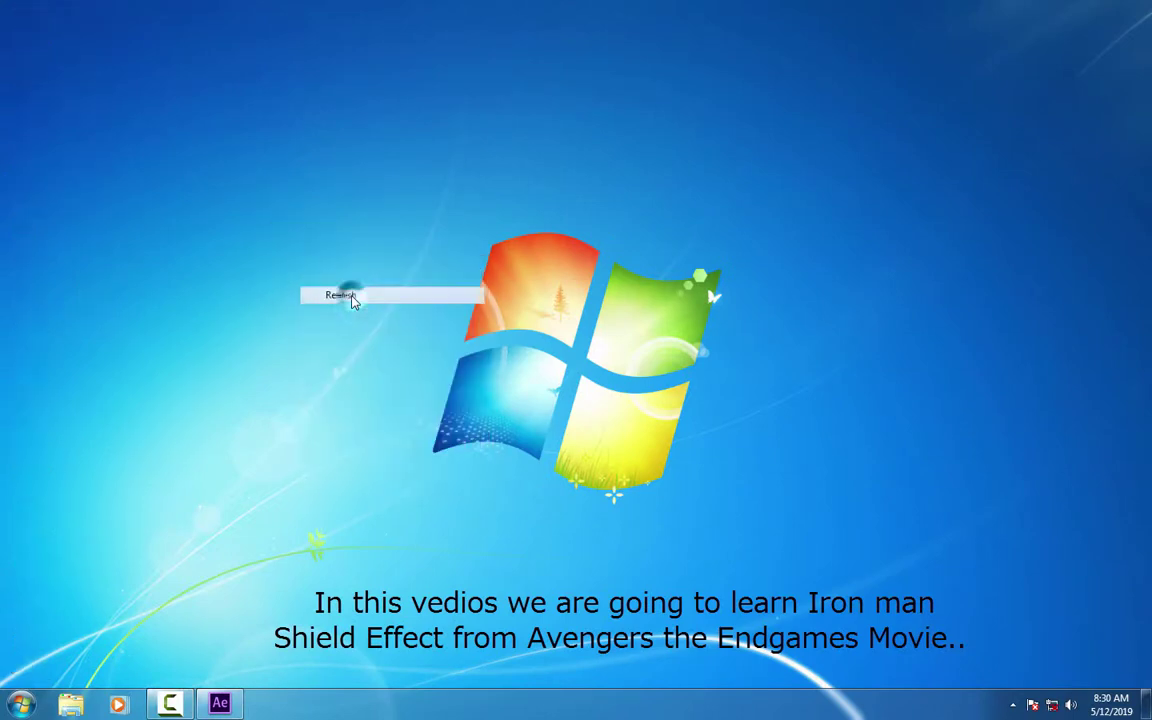
click(220, 703)
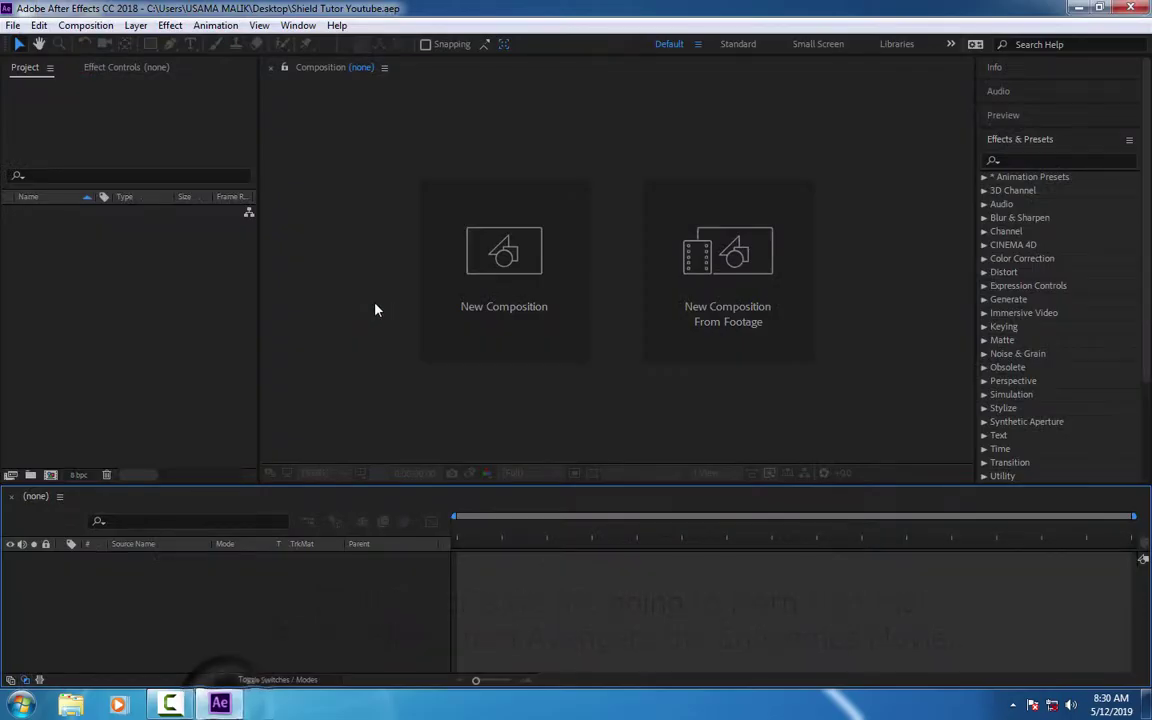
- Import the footage files 1 and Shield from the Desktop into the project
right_click(95, 250)
mouse_move(175, 327)
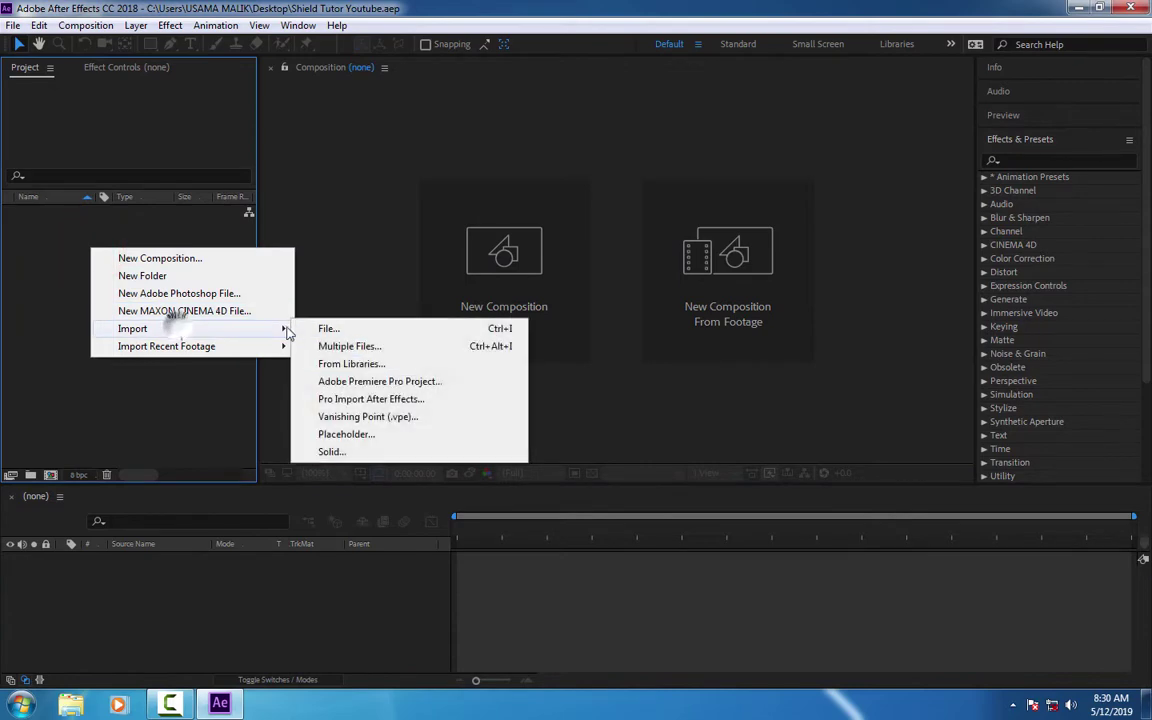
click(330, 327)
double_click(338, 46)
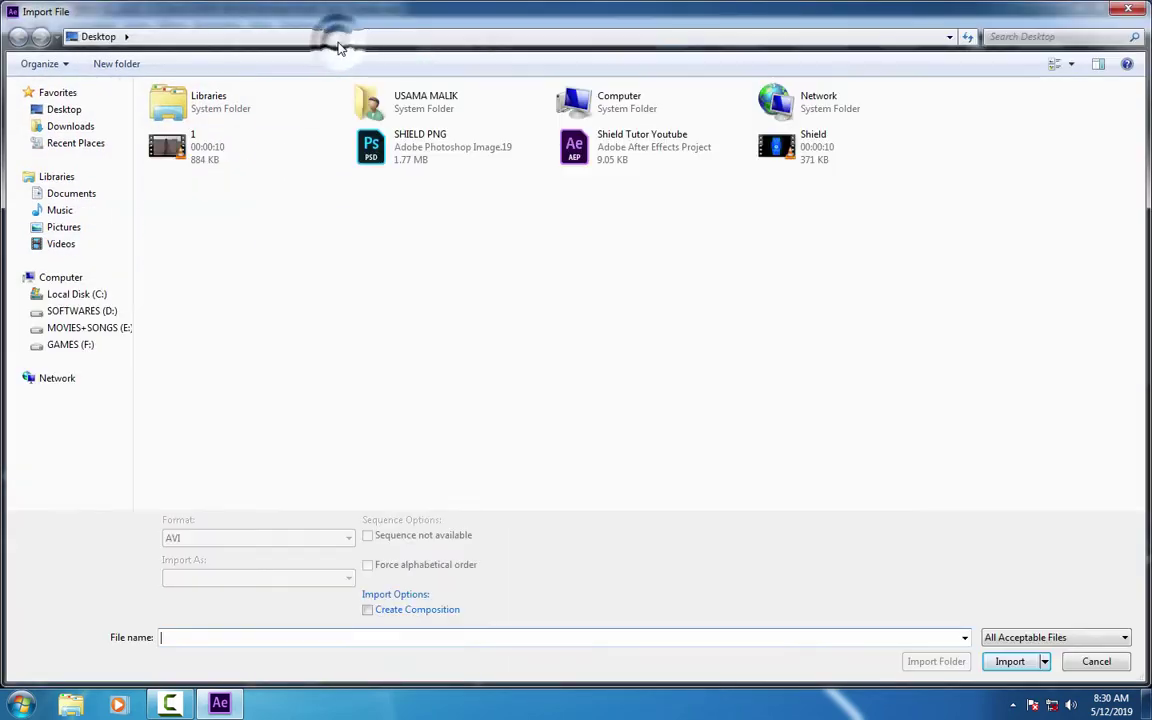
click(196, 148)
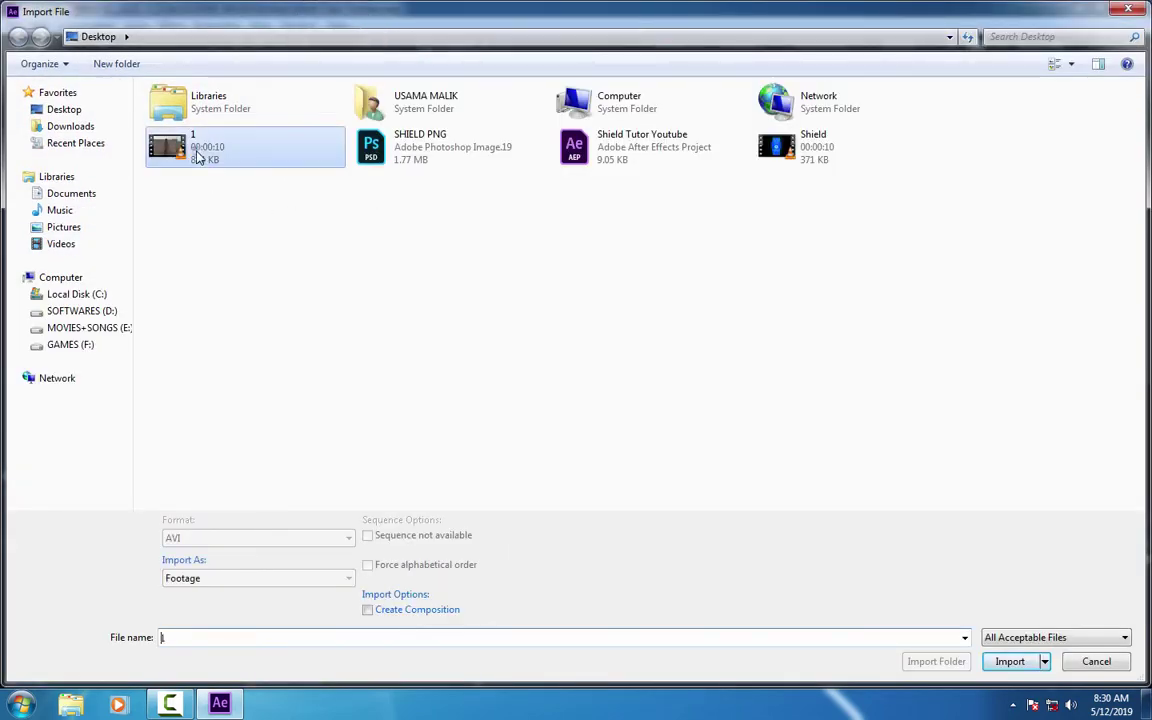
ctrl+click(808, 166)
double_click(927, 15)
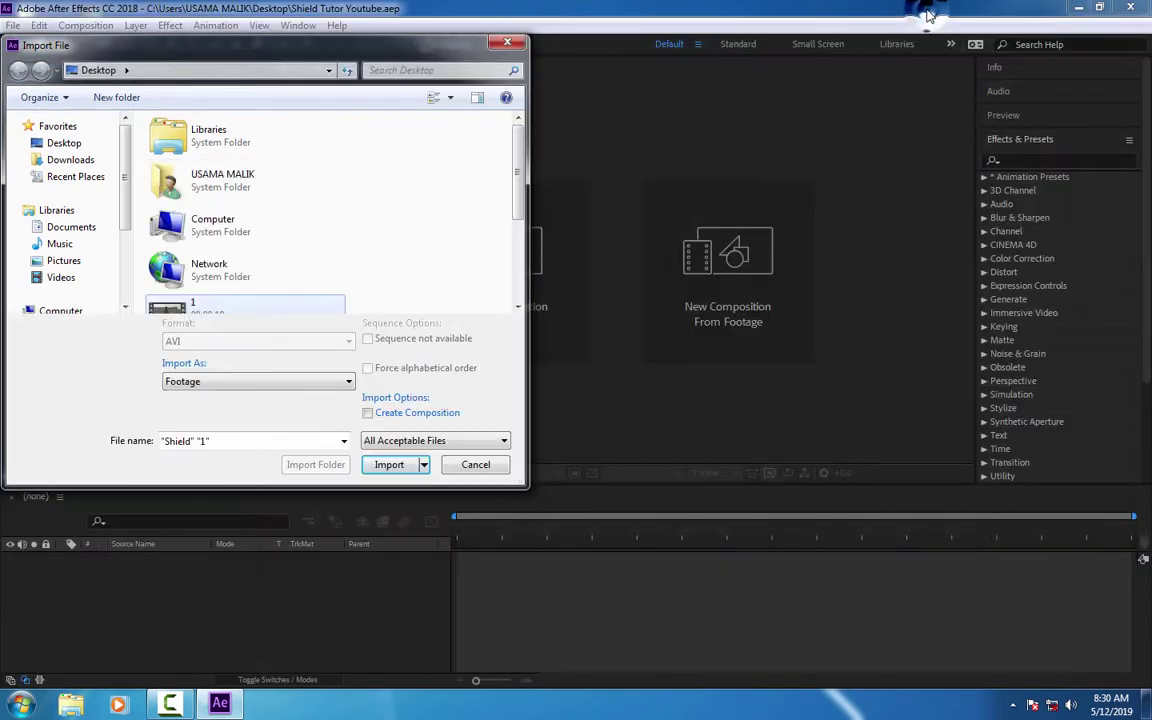
click(391, 465)
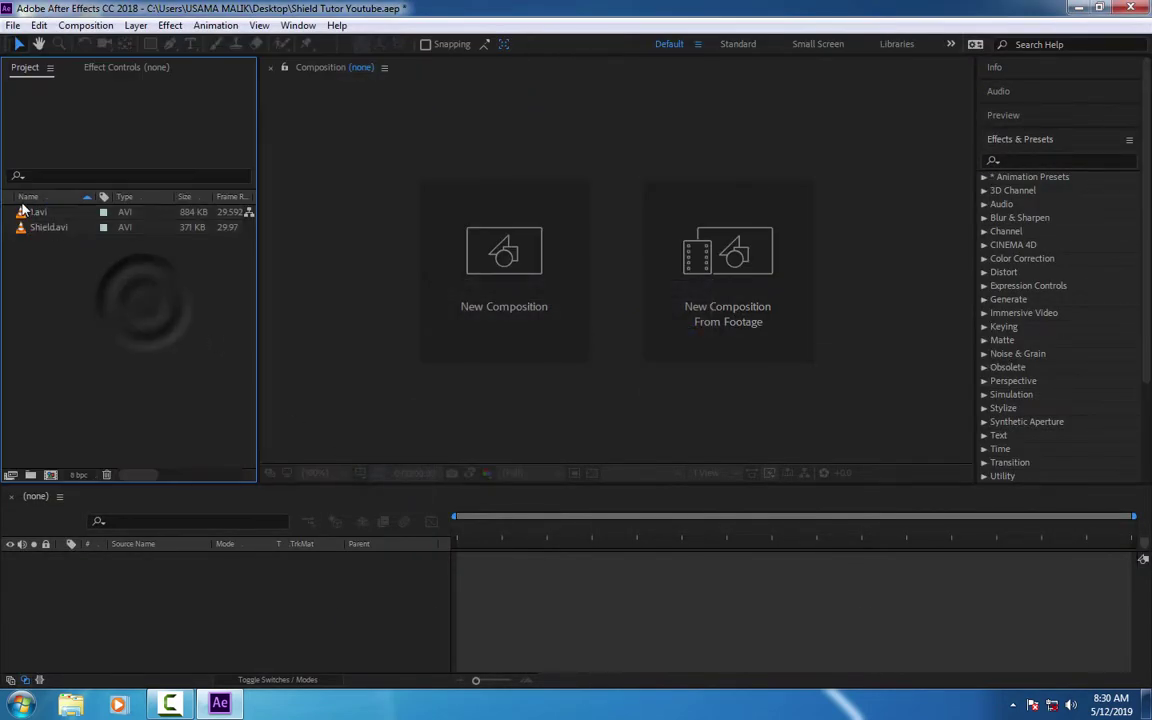
- Create a composition from 1.avi with the viewer kept at Fit
mouse_move(40, 214)
mouse_down()
mouse_move(41, 462)
mouse_move(51, 477)
mouse_up()
click(318, 473)
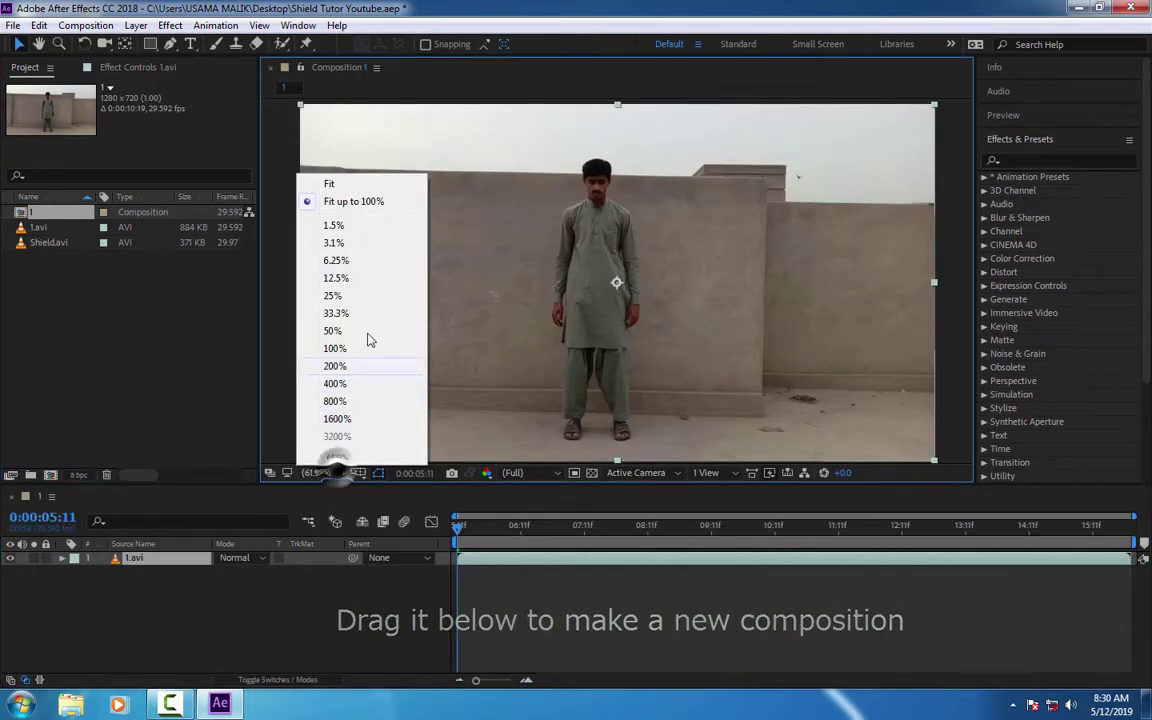
click(386, 208)
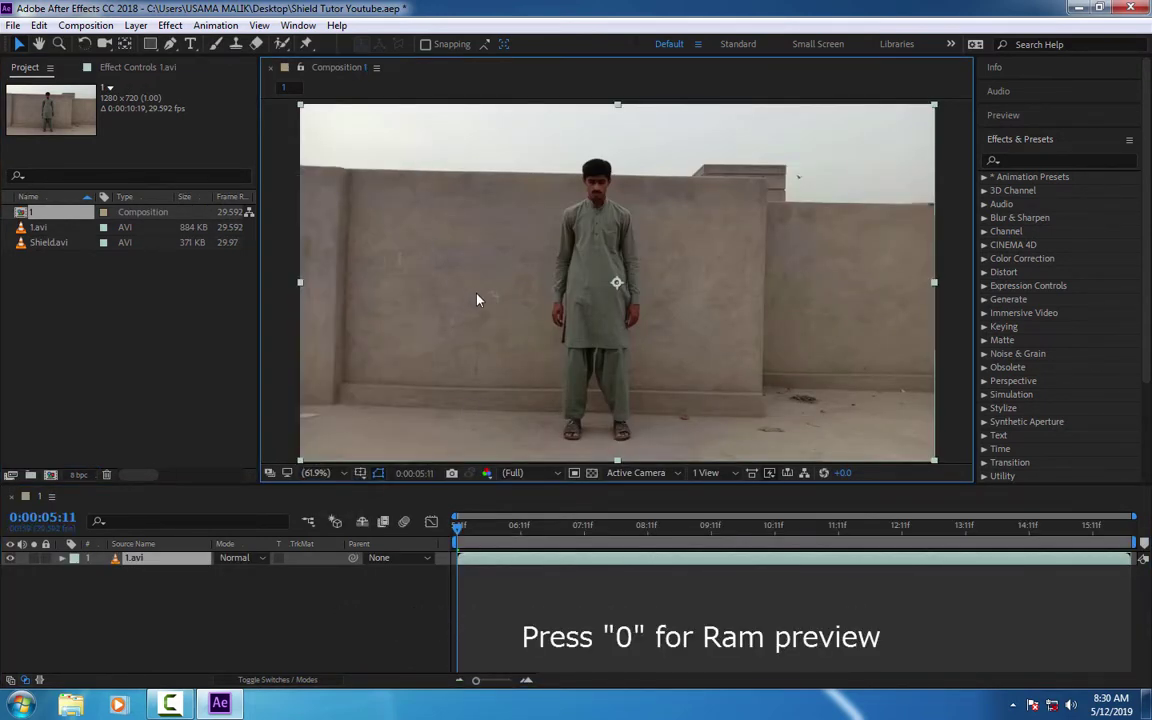
- RAM-preview the footage, then move the playhead back to 0:00:06:13
key(KP_0)
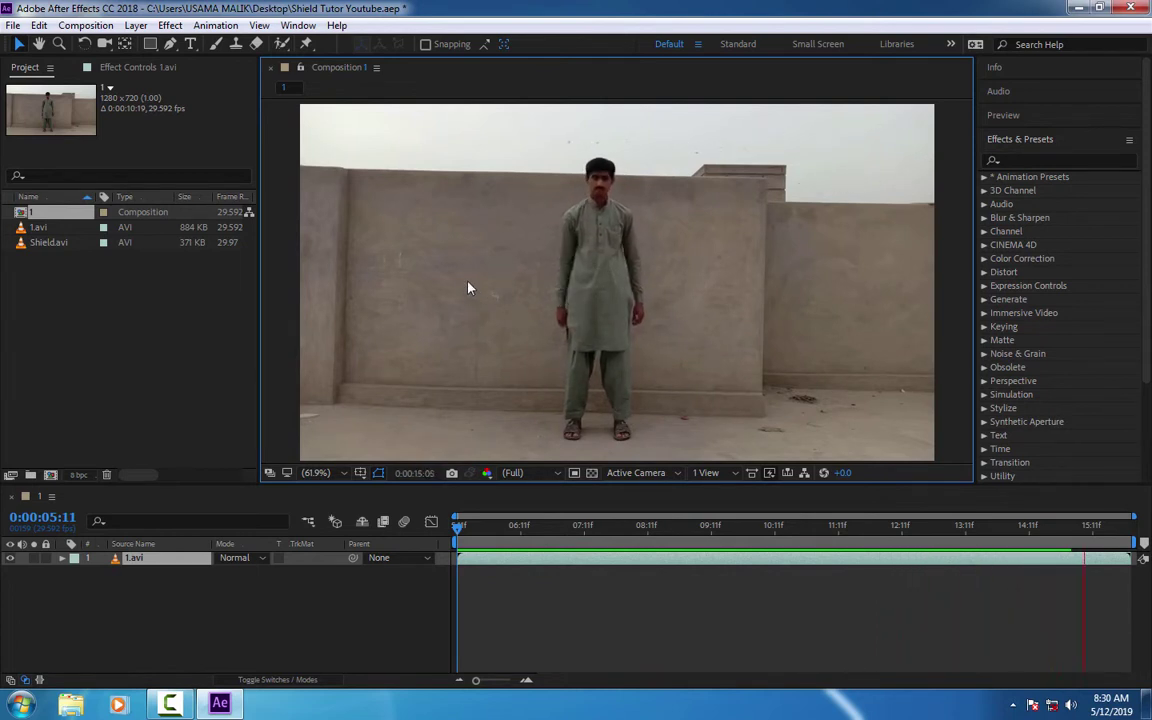
key(space)
mouse_move(1112, 528)
mouse_down()
mouse_move(463, 571)
mouse_move(529, 569)
mouse_up()
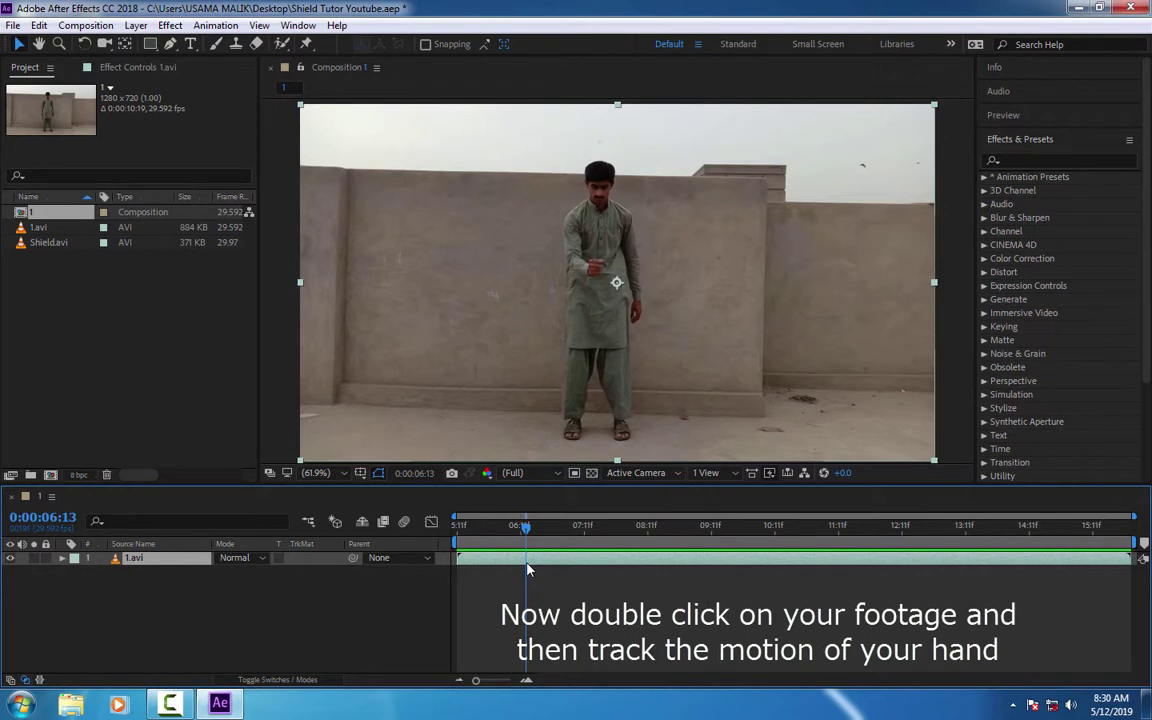
- Open 1.avi in its Layer view and start a motion track from the Tracker panel
double_click(145, 562)
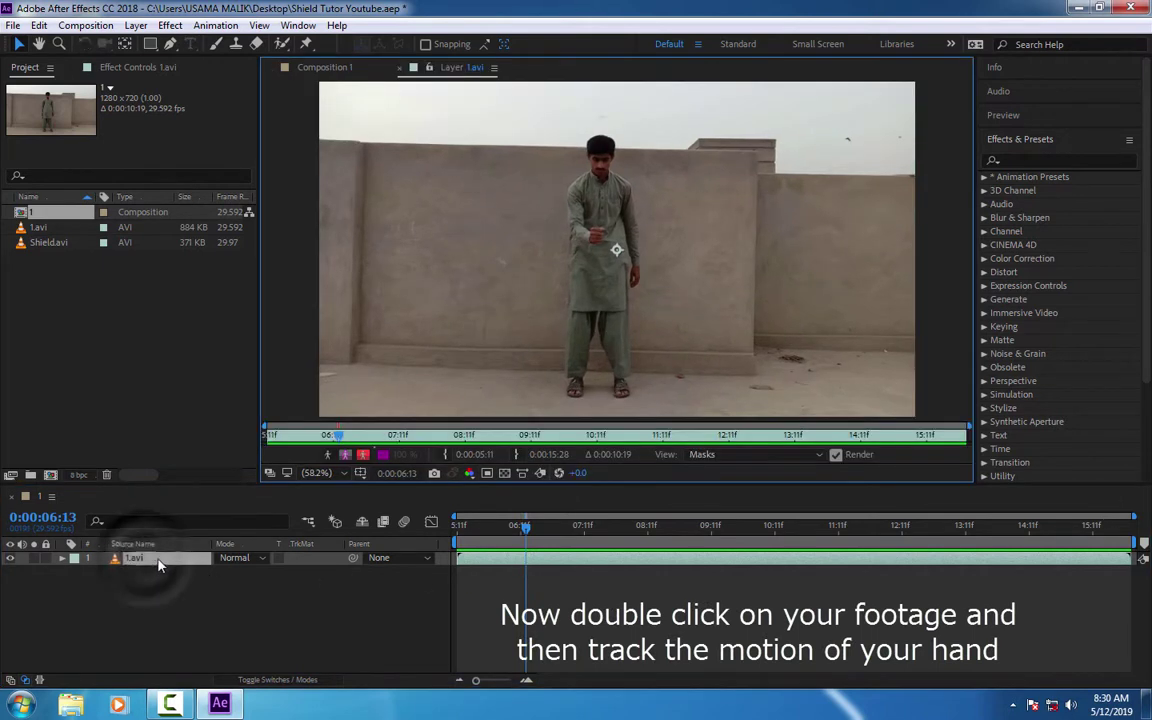
click(1128, 139)
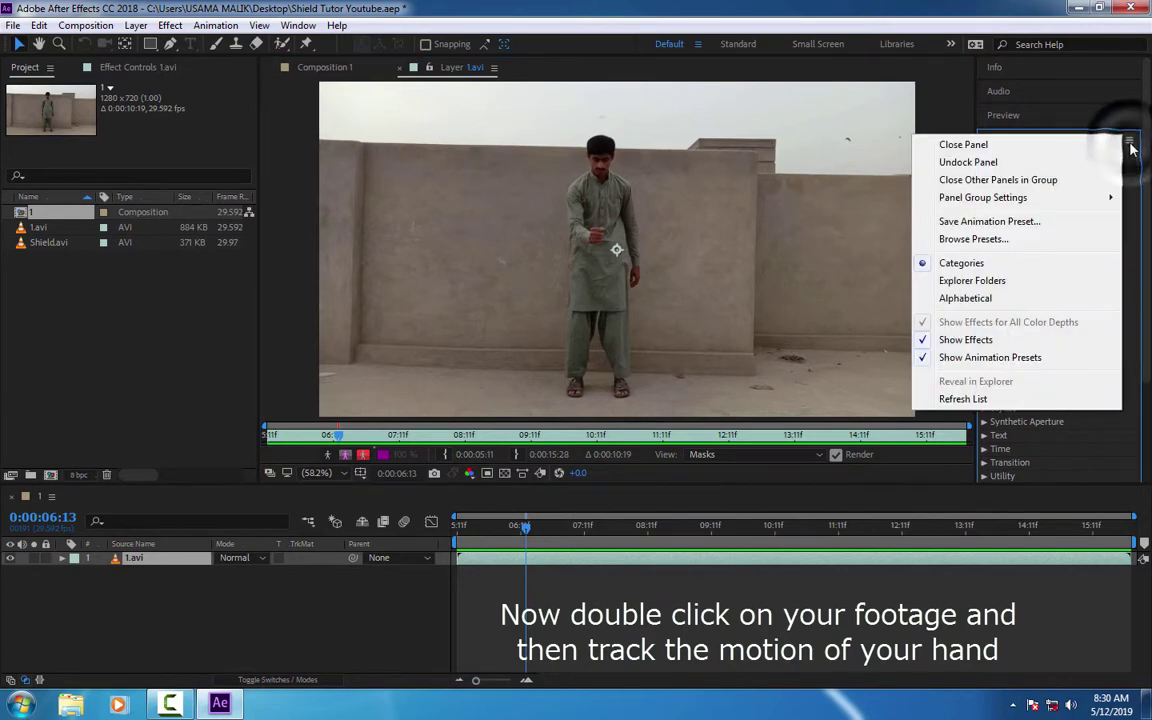
click(1138, 270)
scroll(1101, 419, down, 4)
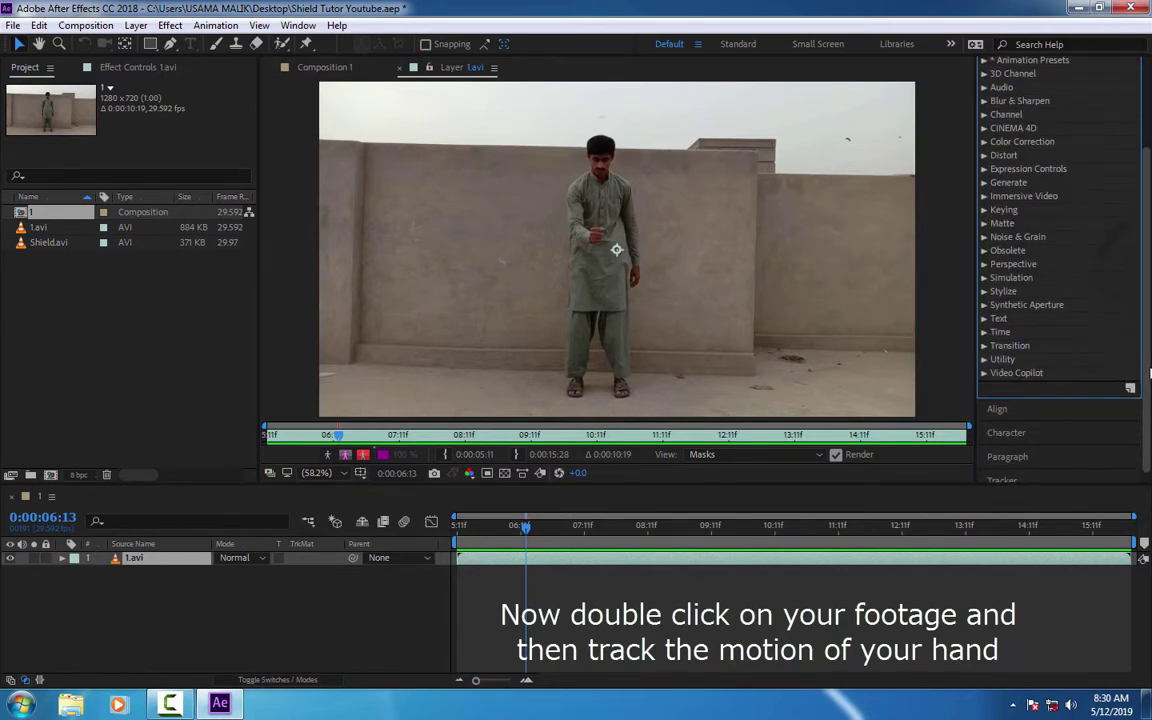
click(1003, 468)
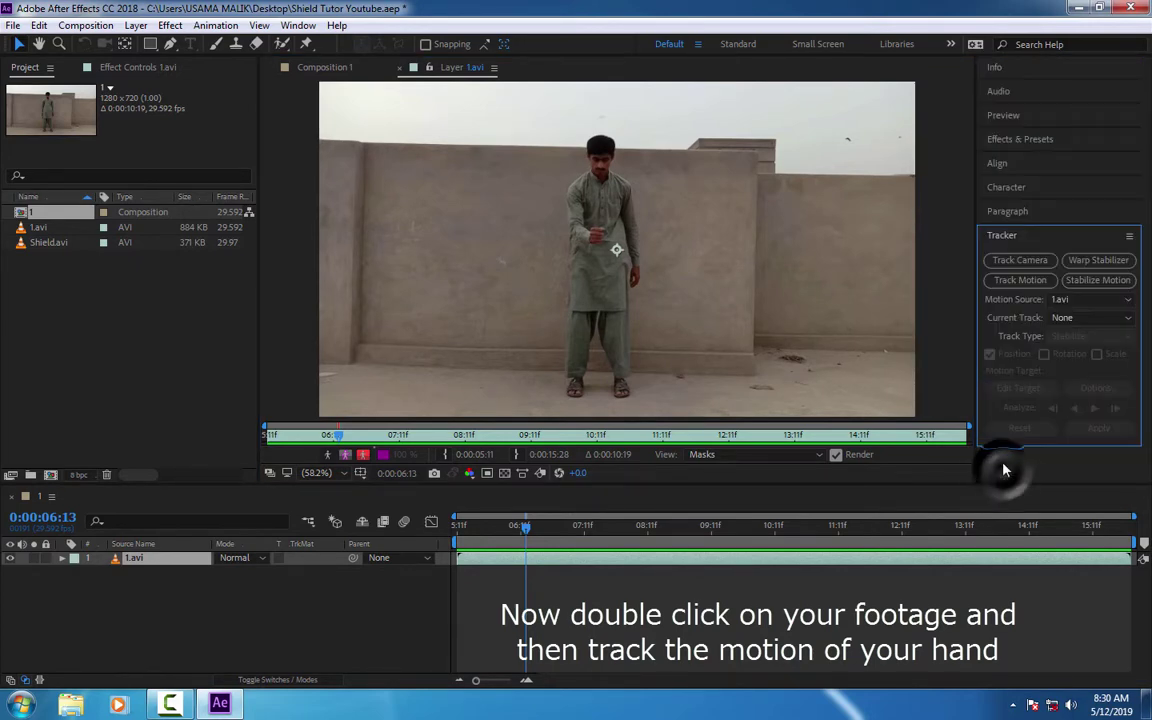
click(1021, 280)
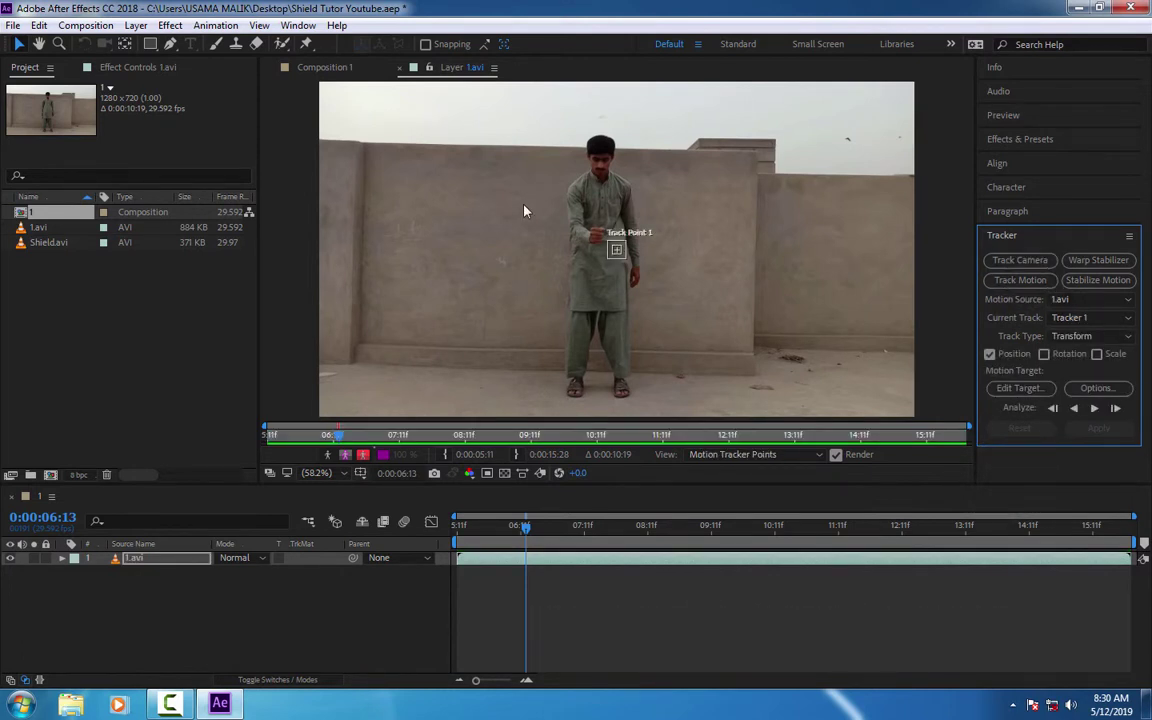
- Position the track point on the centre of the man's fist
scroll(616, 250, up, 3)
drag(636, 278, 577, 245)
scroll(577, 245, up, 2)
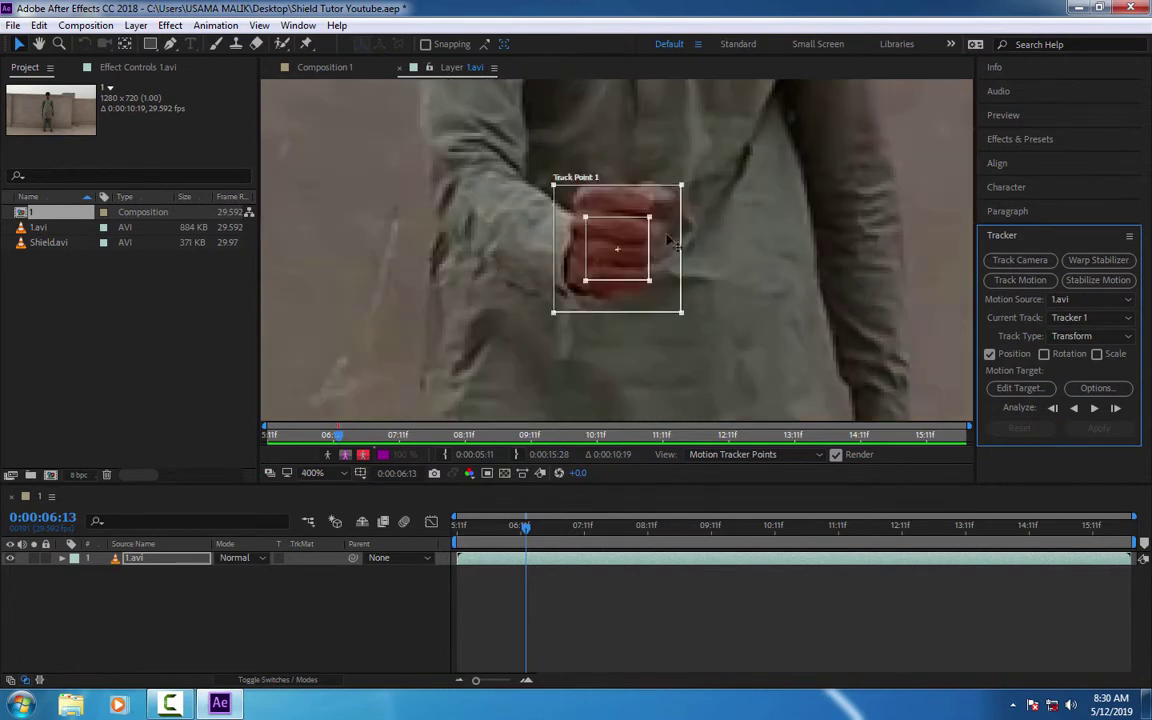
drag(658, 274, 655, 259)
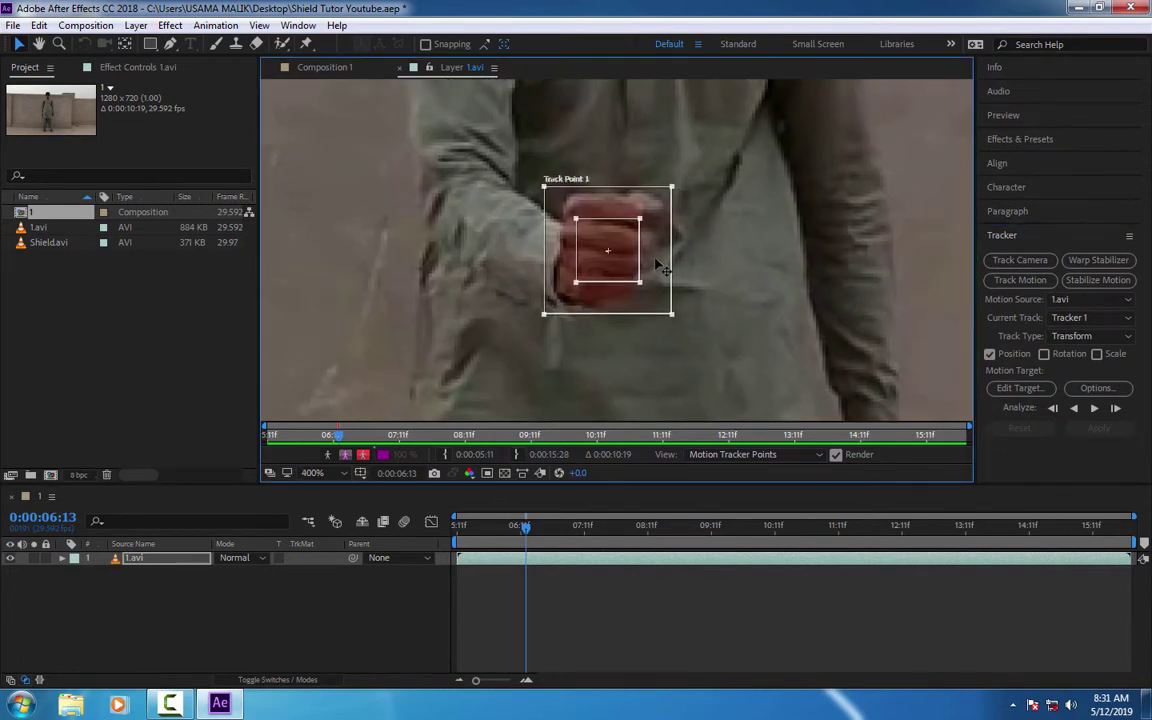
scroll(720, 270, down, 2)
scroll(720, 270, up, 2)
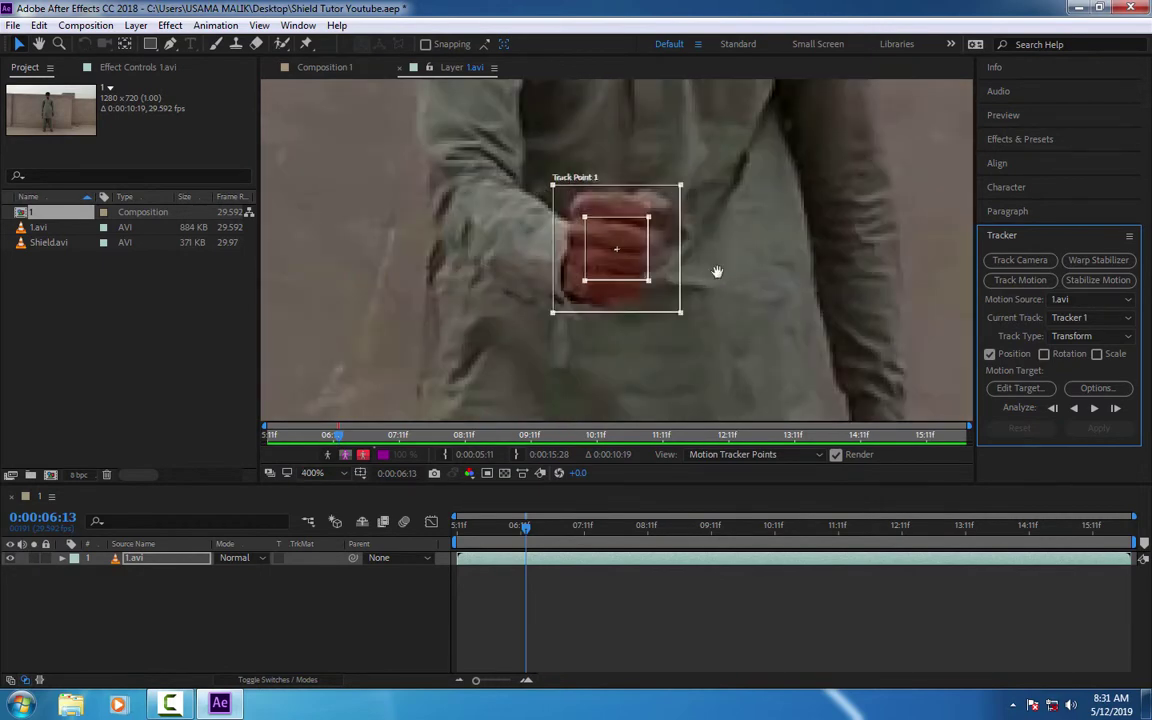
- Analyze the fist's track forward in short runs and single frames
click(1096, 408)
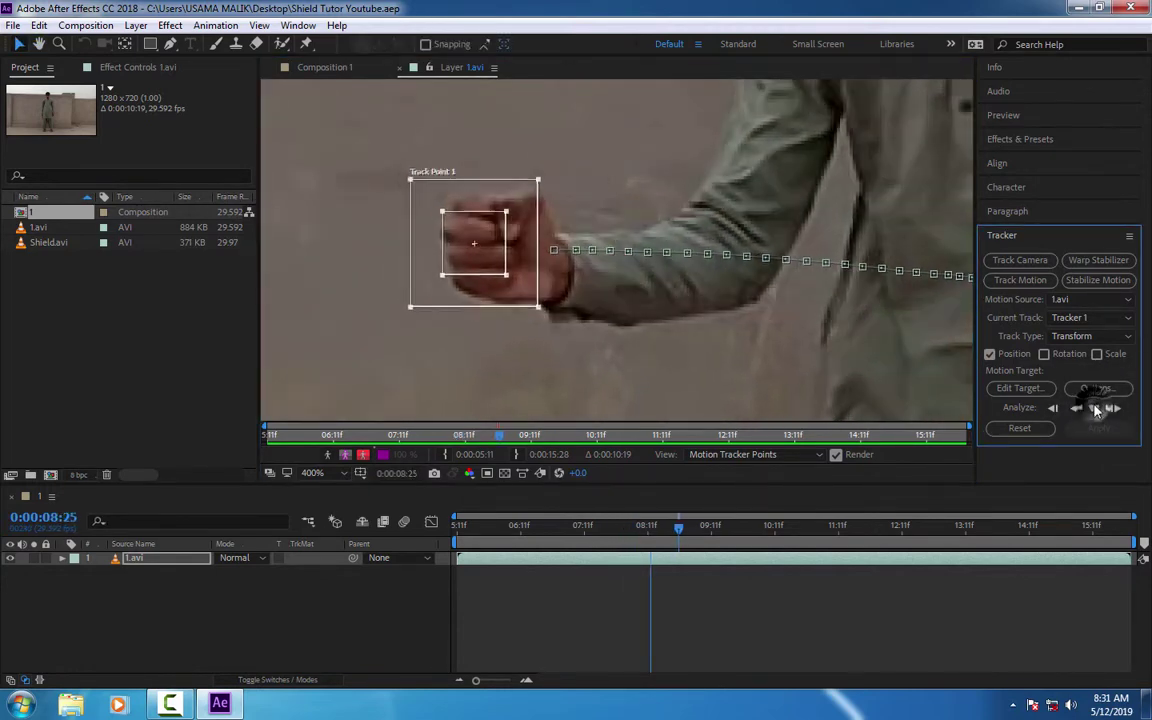
click(1094, 408)
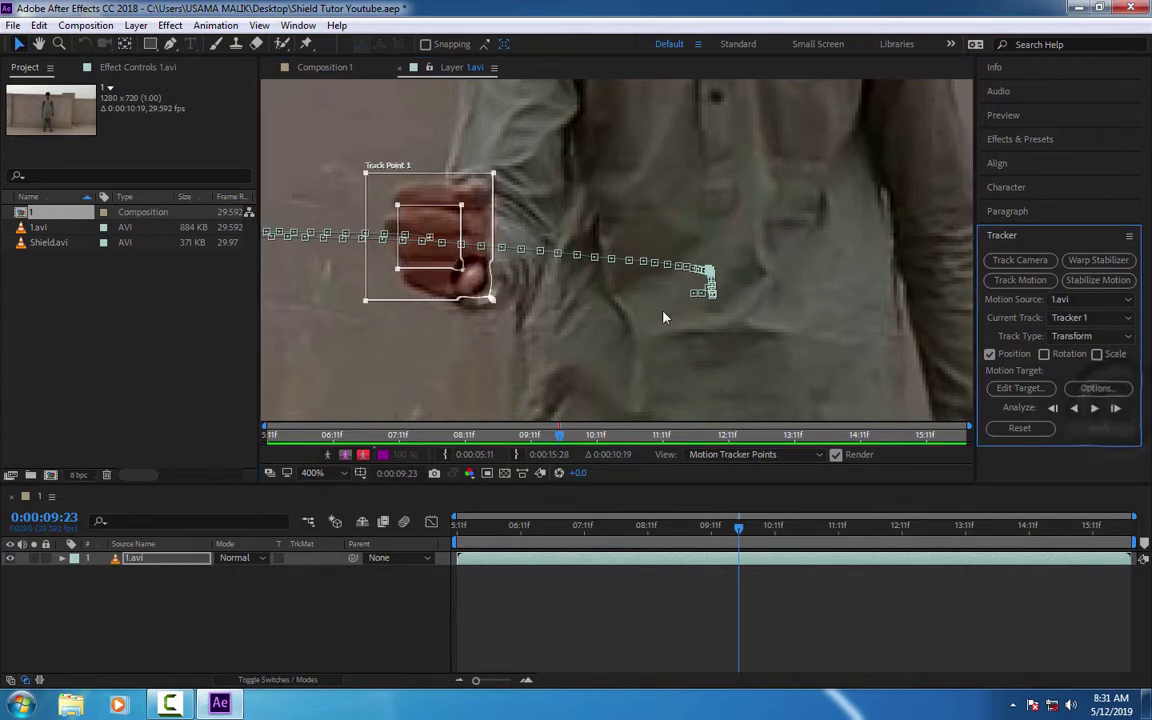
click(1115, 408)
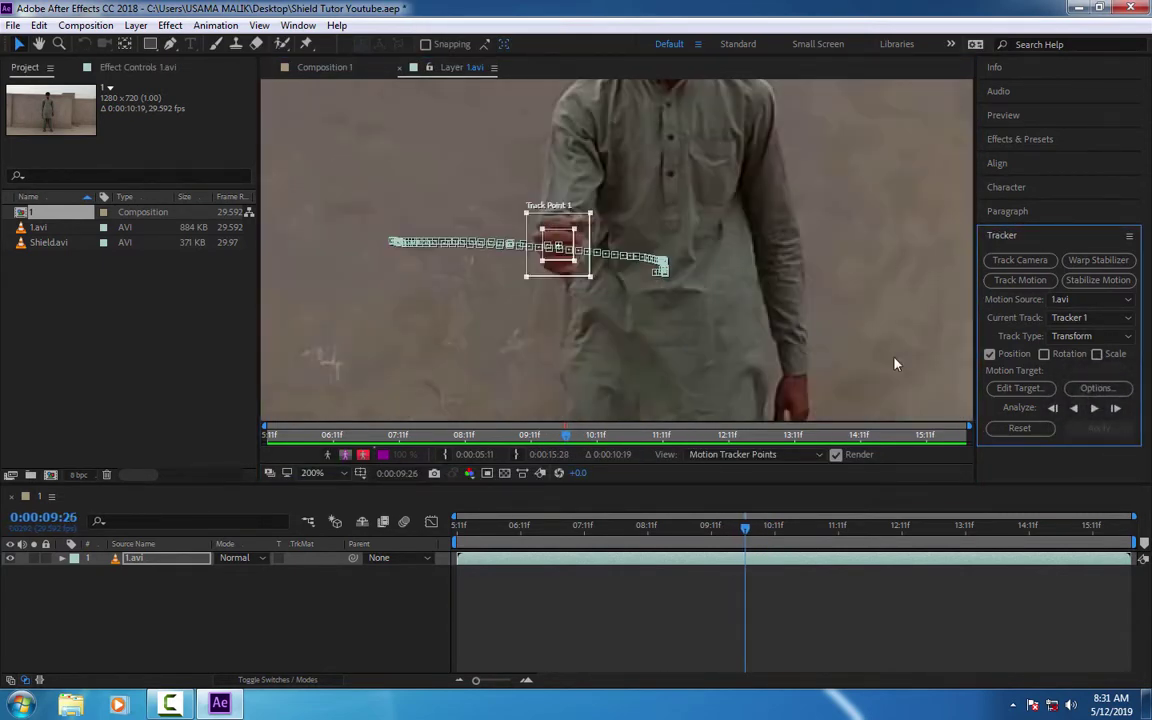
click(1115, 408)
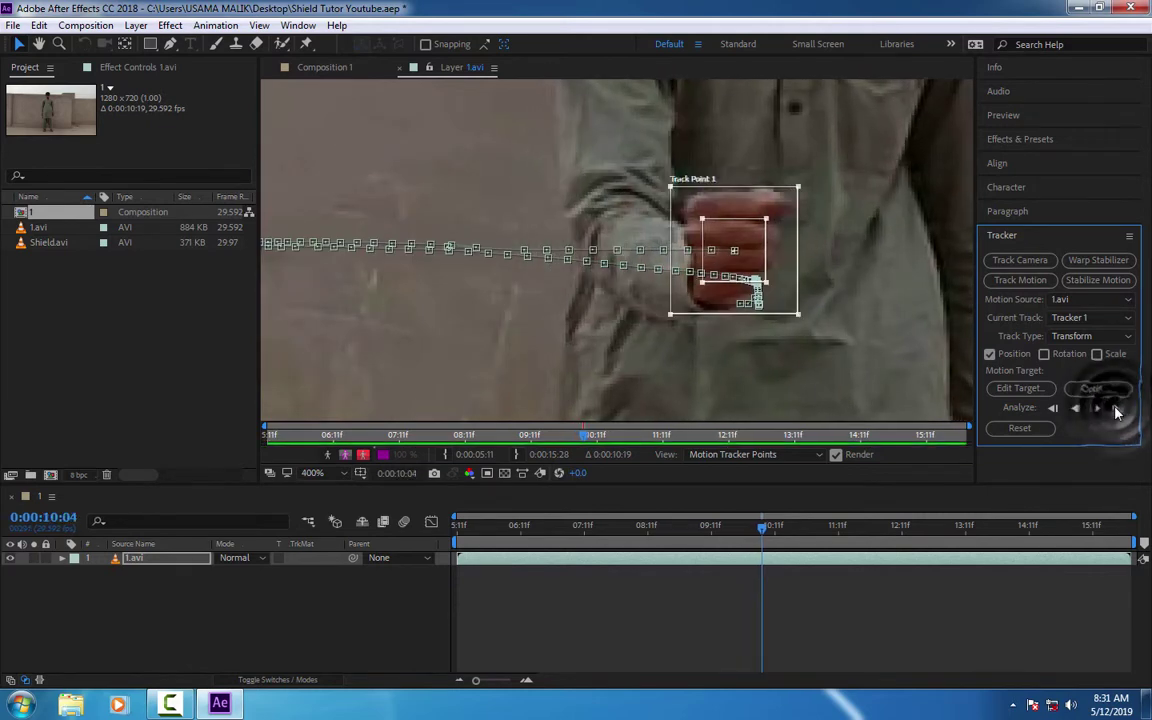
click(1113, 409)
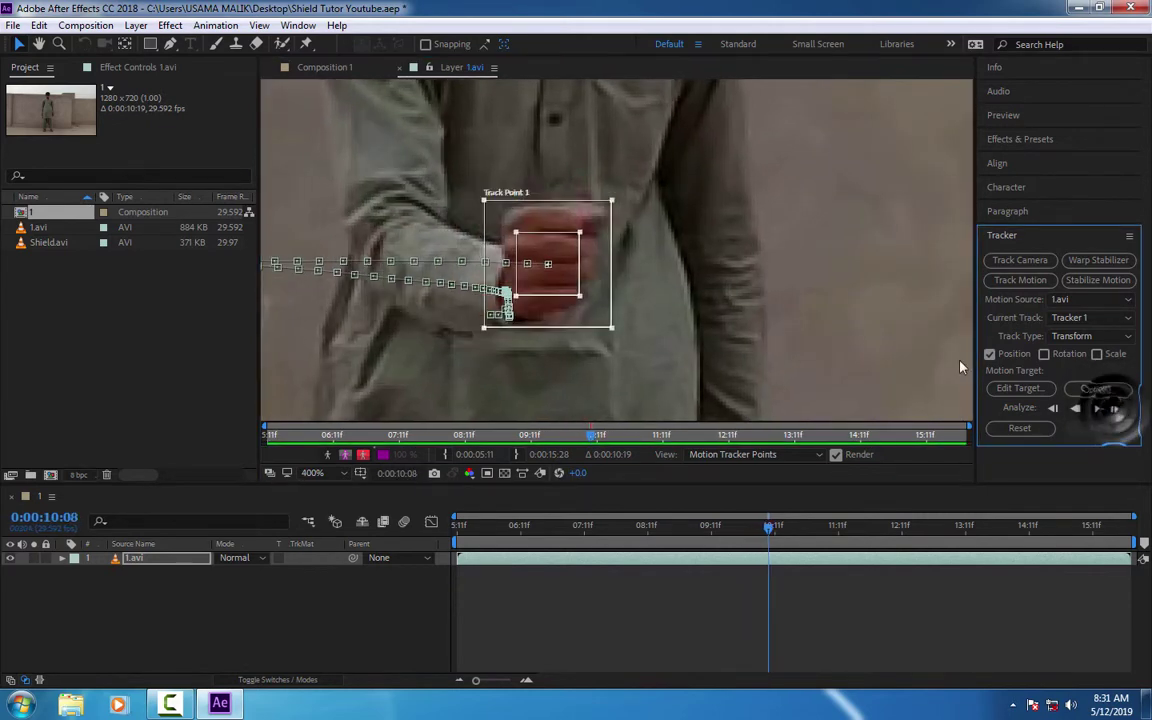
click(1113, 408)
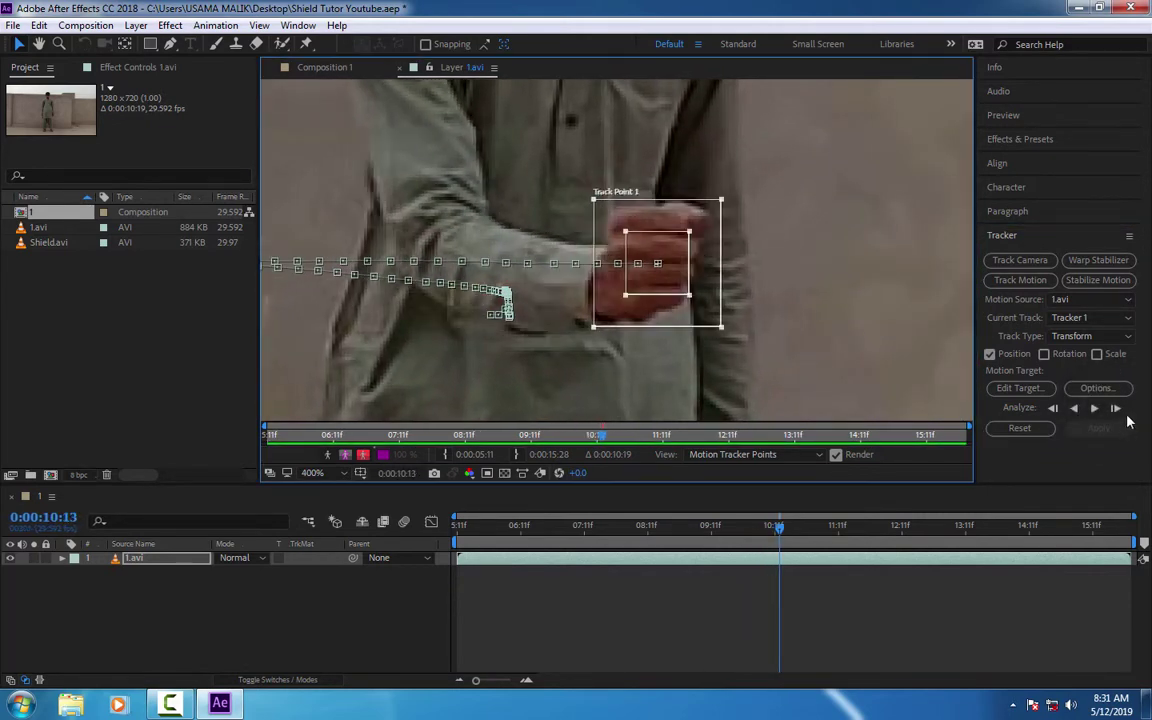
click(1115, 408)
click(1116, 409)
click(1116, 409)
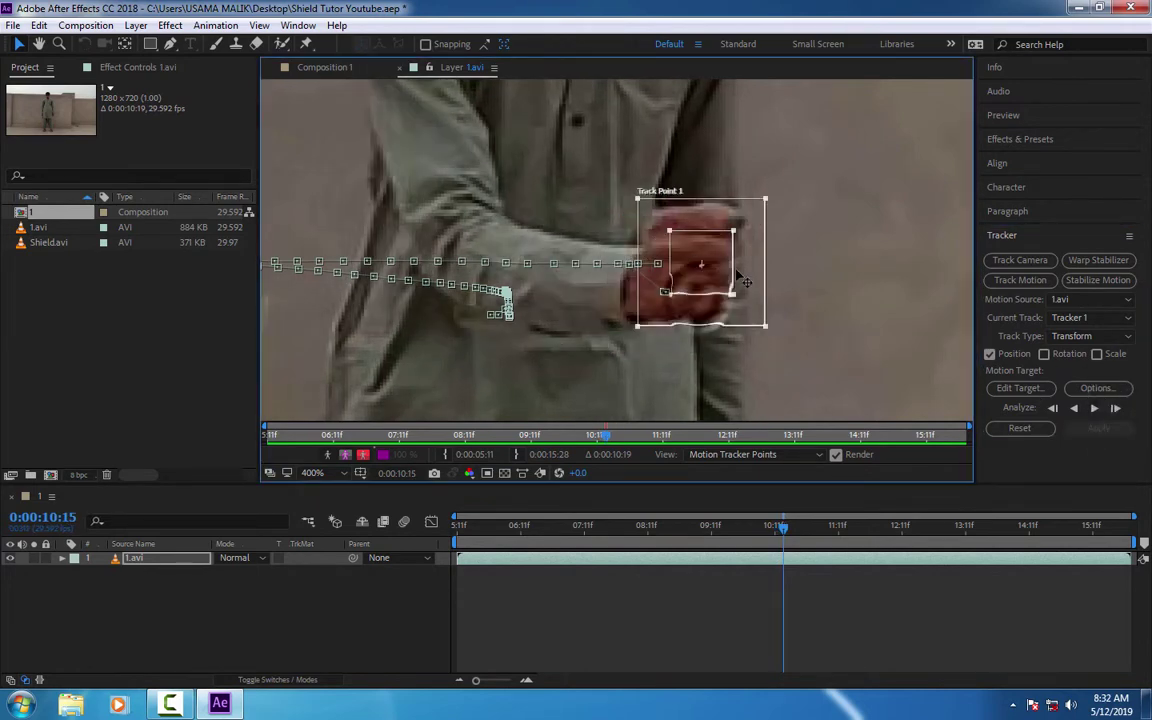
click(1116, 409)
click(1116, 409)
click(1116, 409)
click(1116, 409)
click(1116, 409)
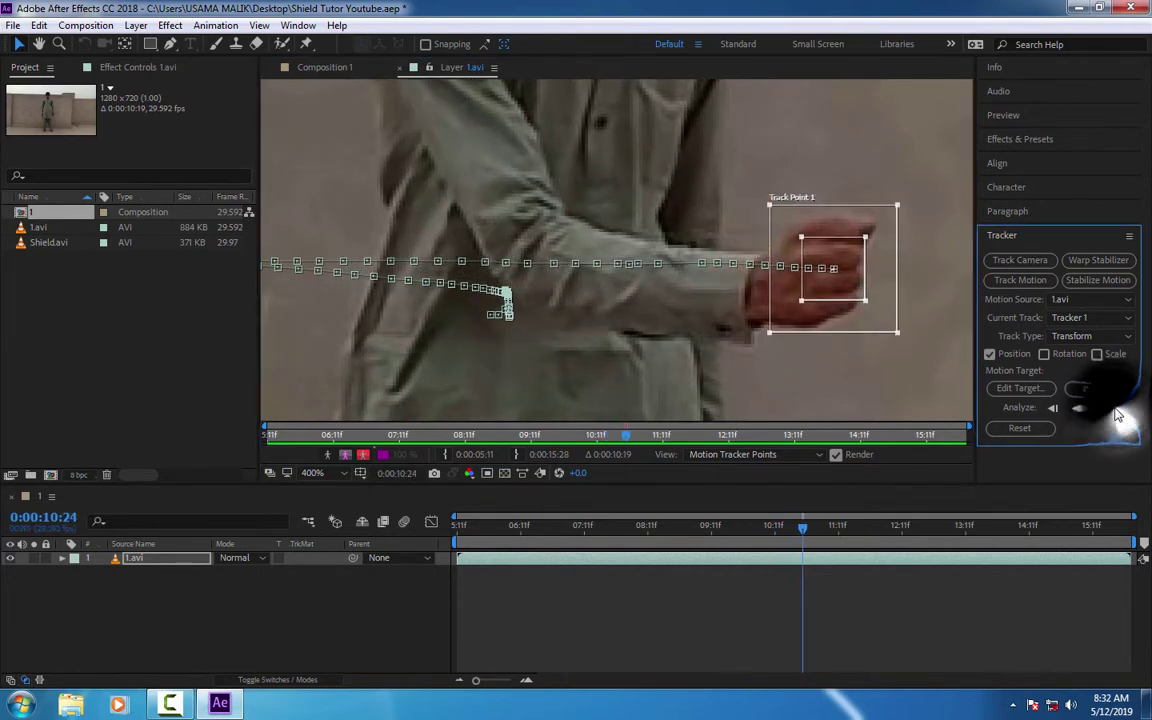
click(1116, 409)
click(1116, 409)
- Continue frame-by-frame analysis, then analyze forward and stop tracking at 0:00:14:22
click(1115, 408)
click(1115, 408)
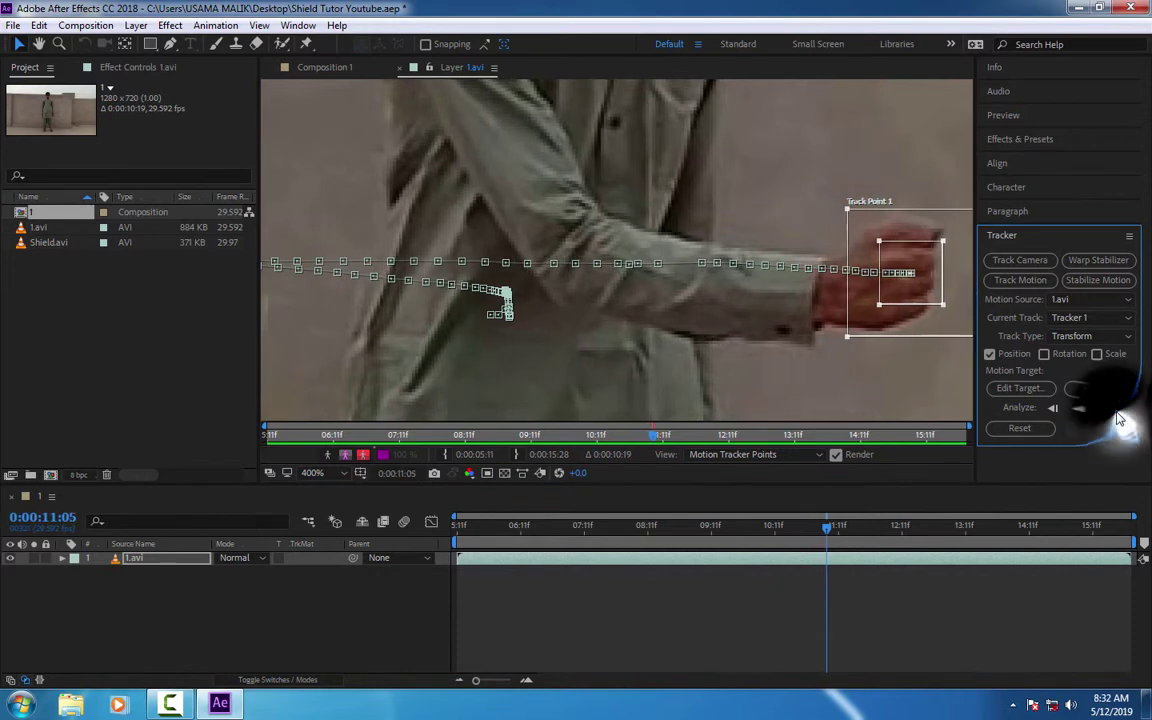
click(1115, 408)
click(1116, 409)
click(1116, 409)
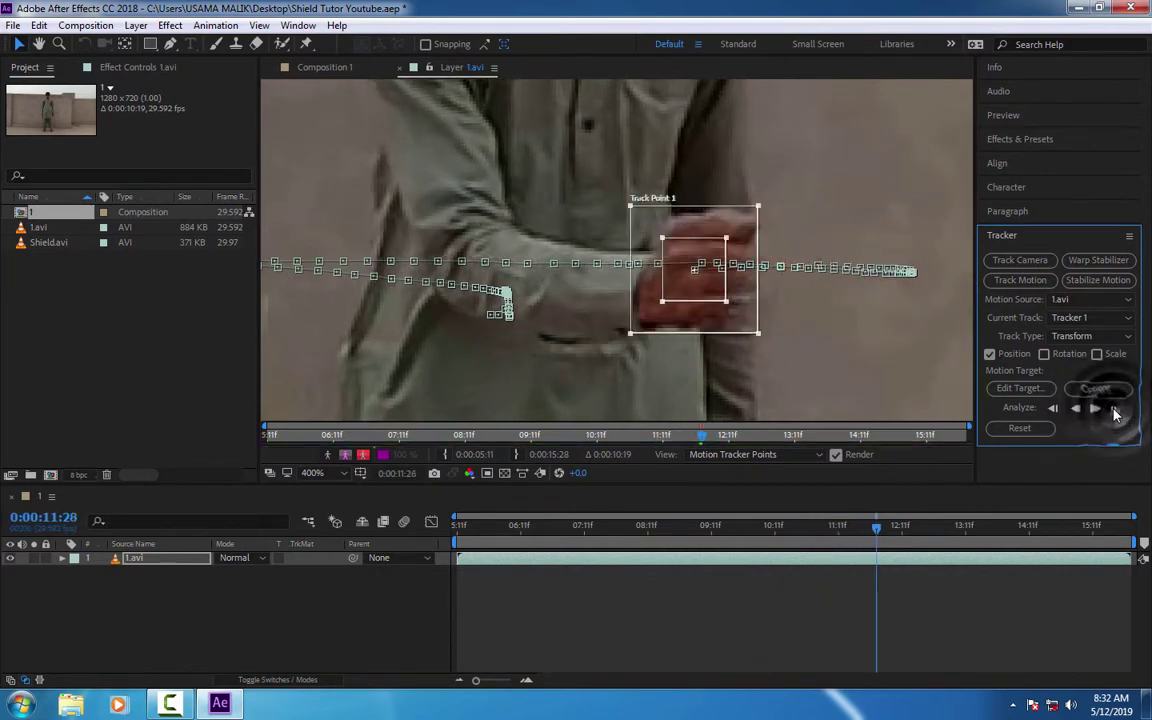
click(1116, 409)
click(1116, 409)
click(1116, 409)
click(1116, 409)
click(1116, 409)
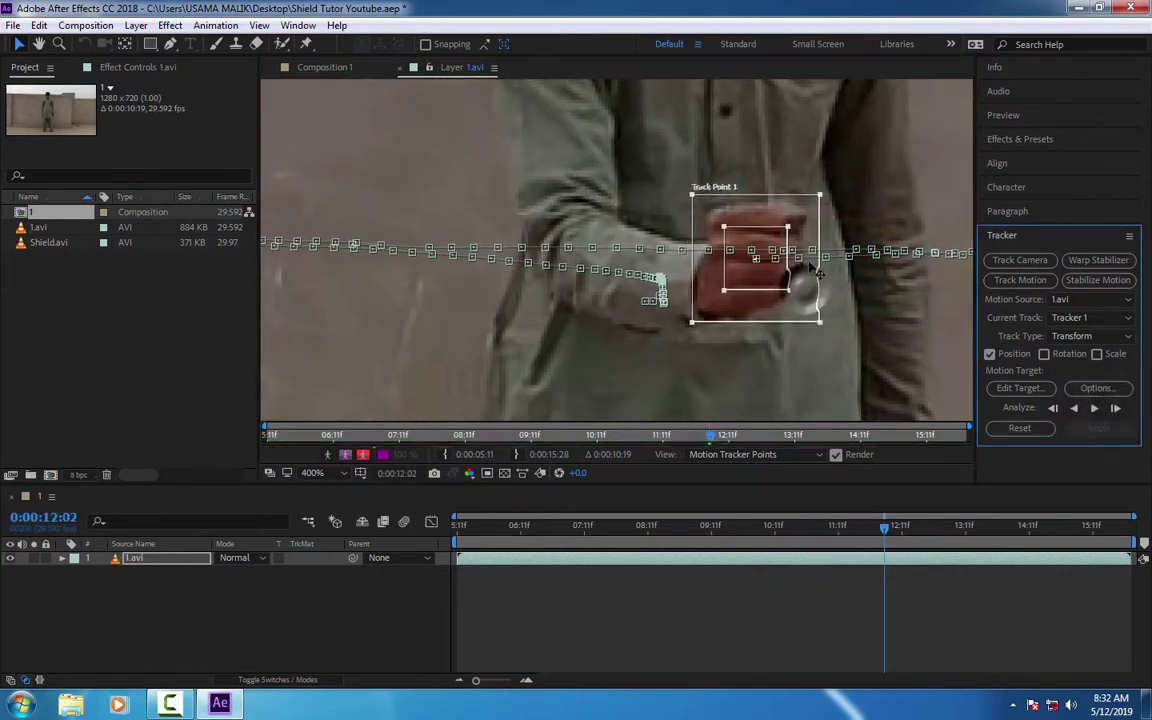
click(1116, 409)
click(1116, 409)
click(1116, 409)
click(1116, 409)
click(1116, 409)
click(1116, 409)
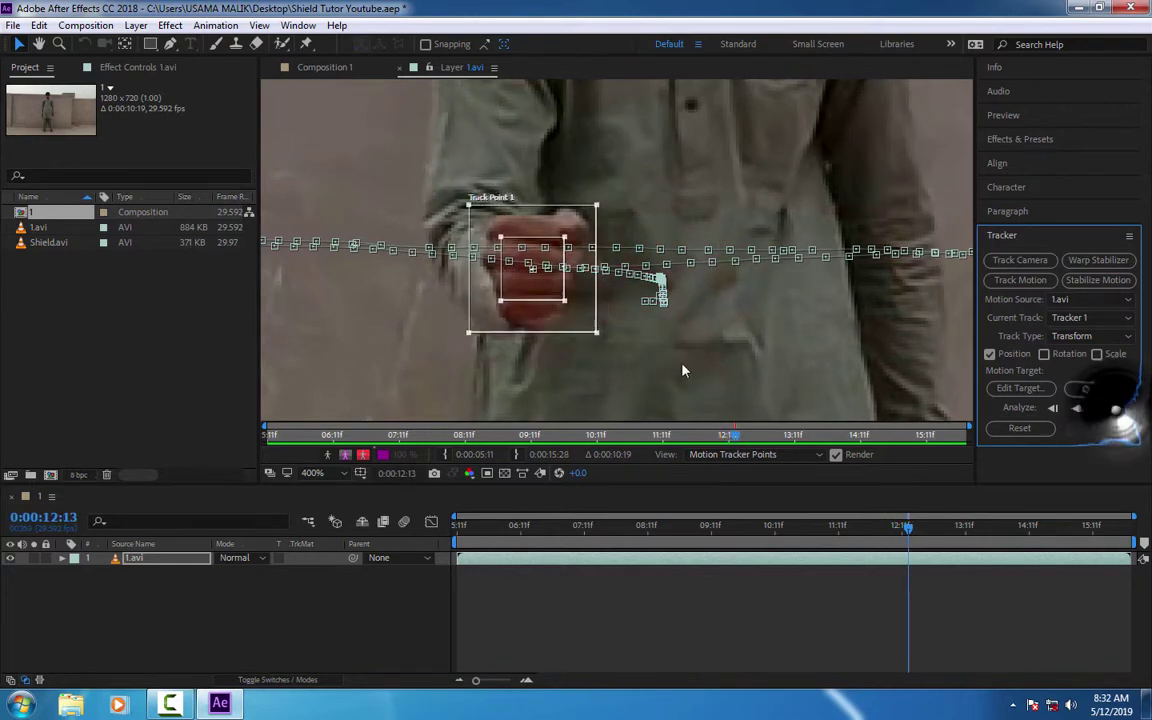
click(1116, 409)
click(1116, 409)
click(1116, 409)
click(1095, 409)
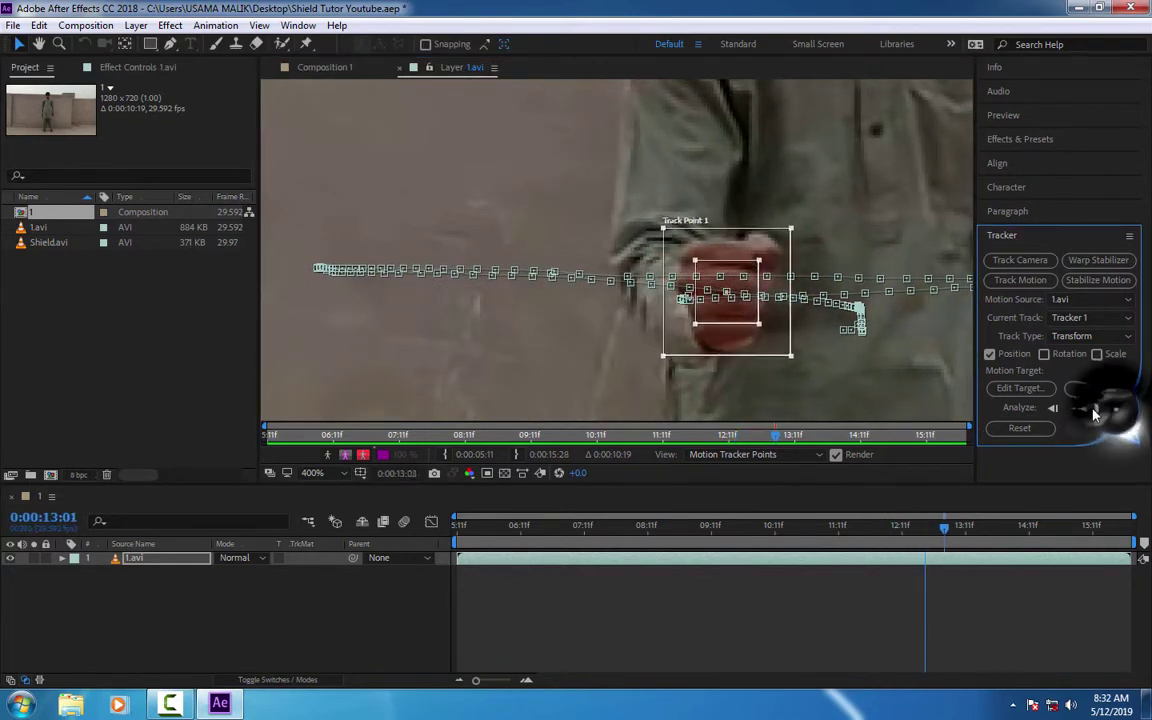
click(1095, 409)
scroll(515, 248, down, 2)
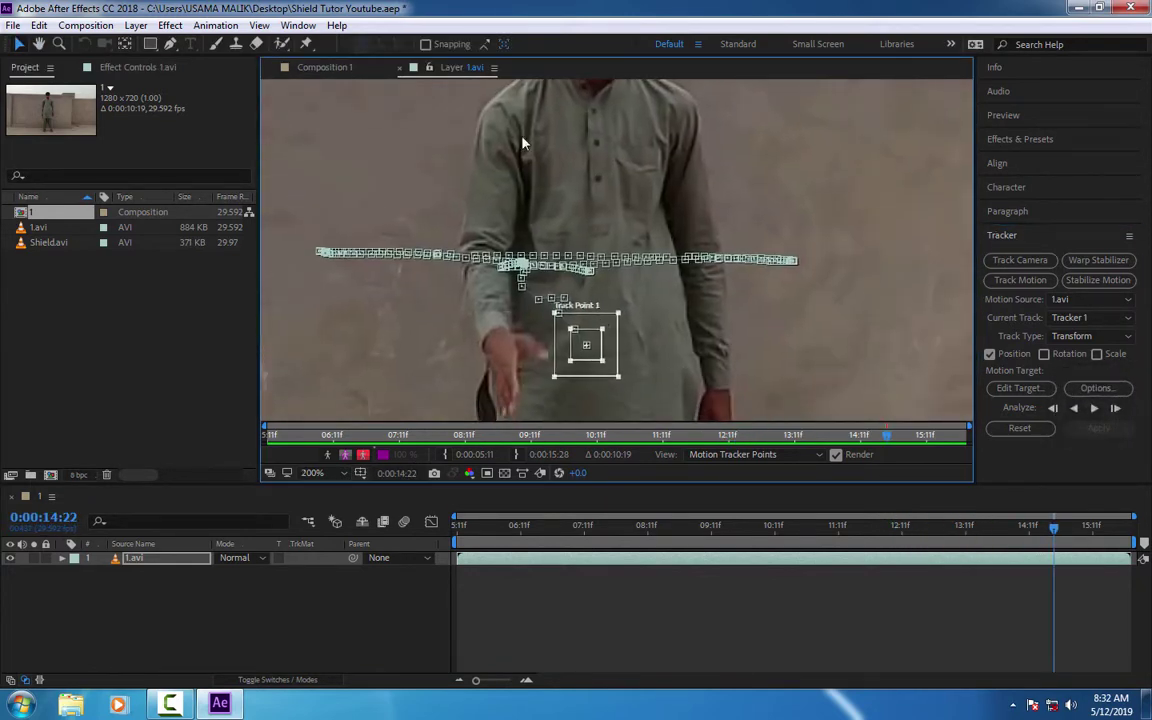
scroll(490, 323, down, 2)
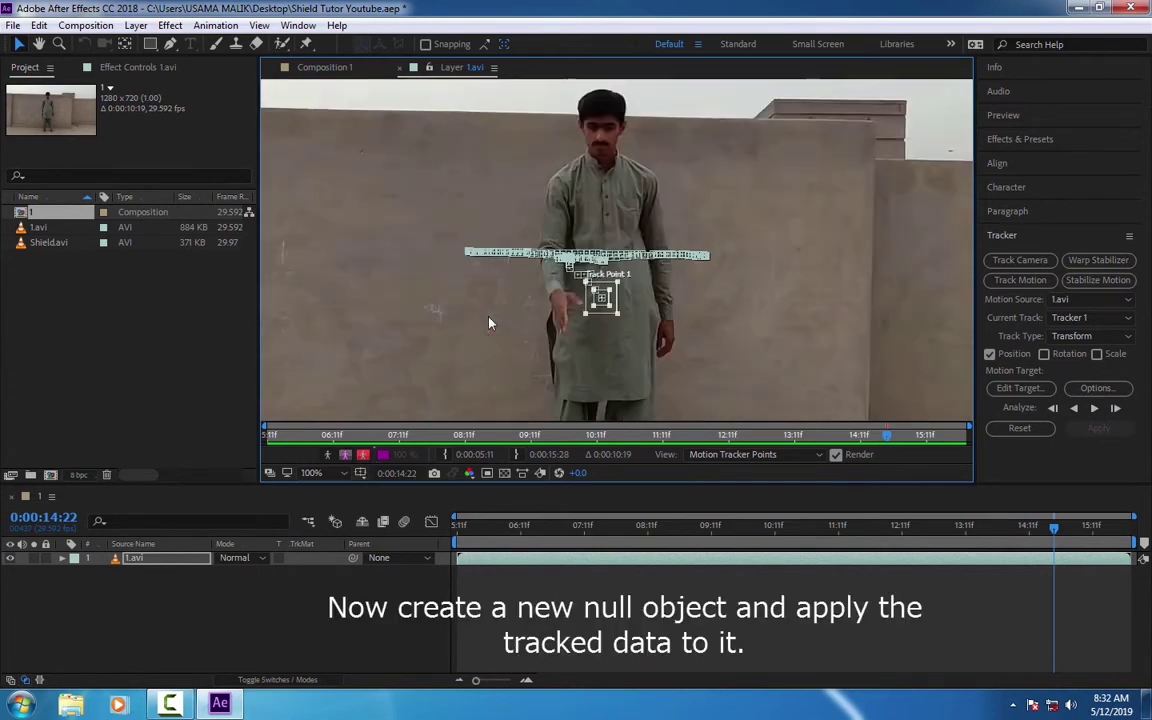
- Add a new Null Object and rename it HAND TRACKED
right_click(220, 617)
mouse_move(226, 419)
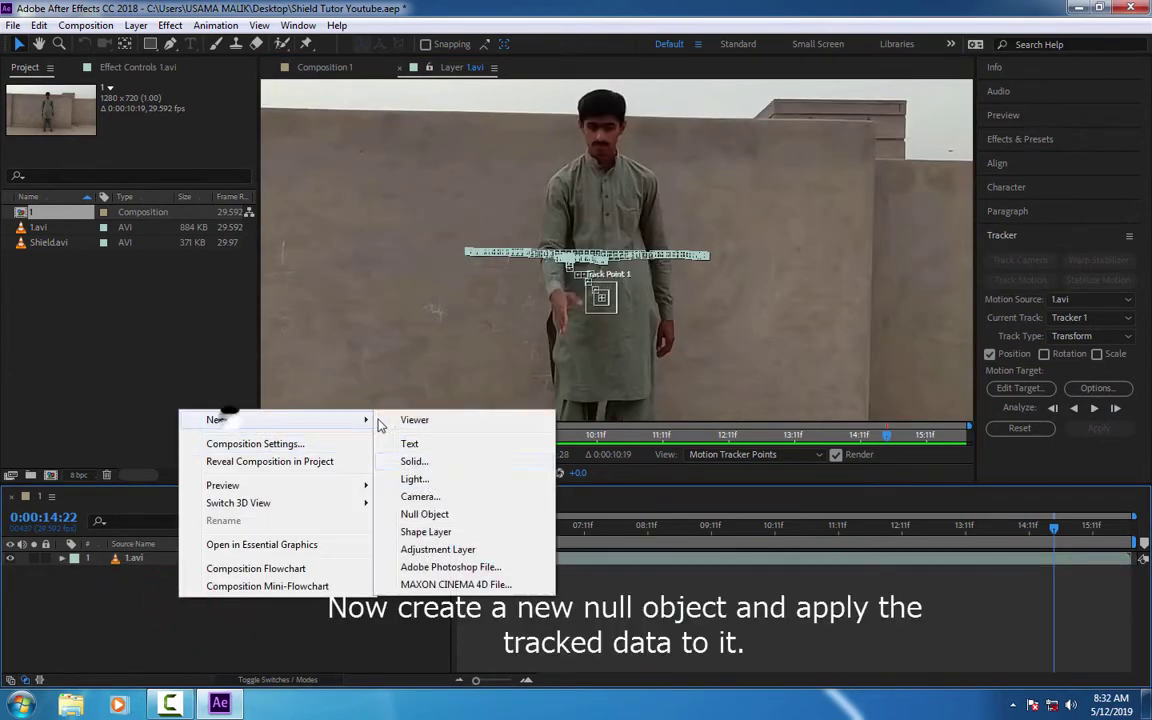
click(426, 515)
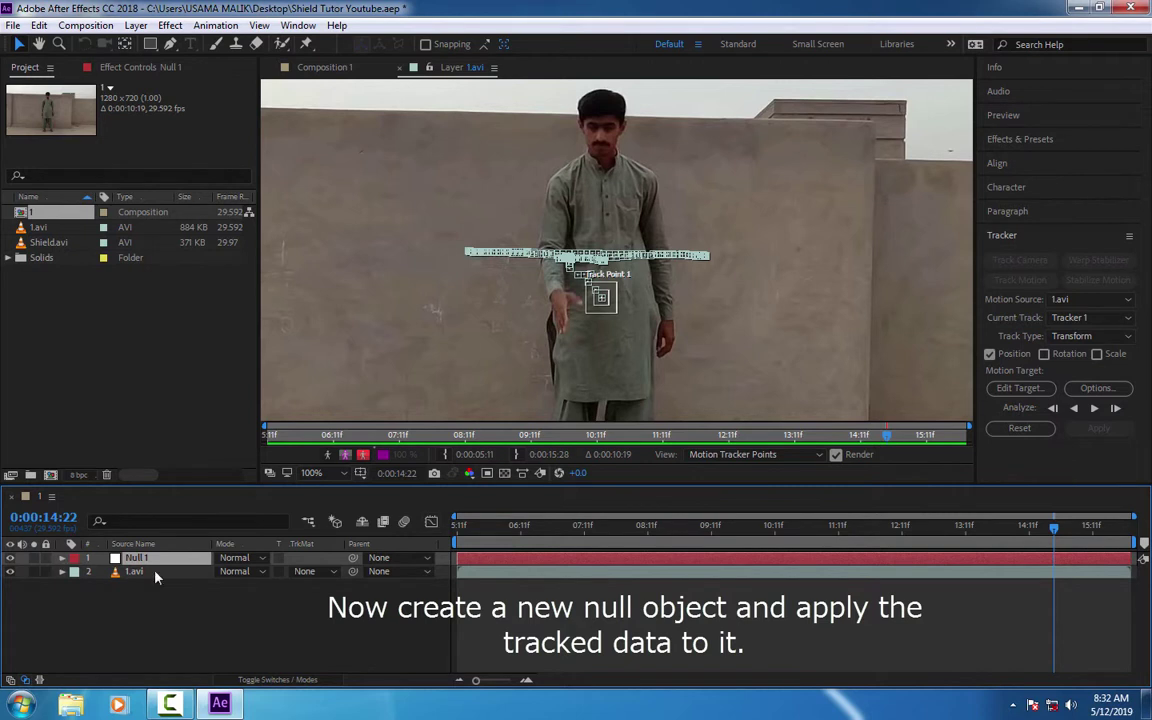
key(Return)
text(HAND TRACKED)
key(Return)
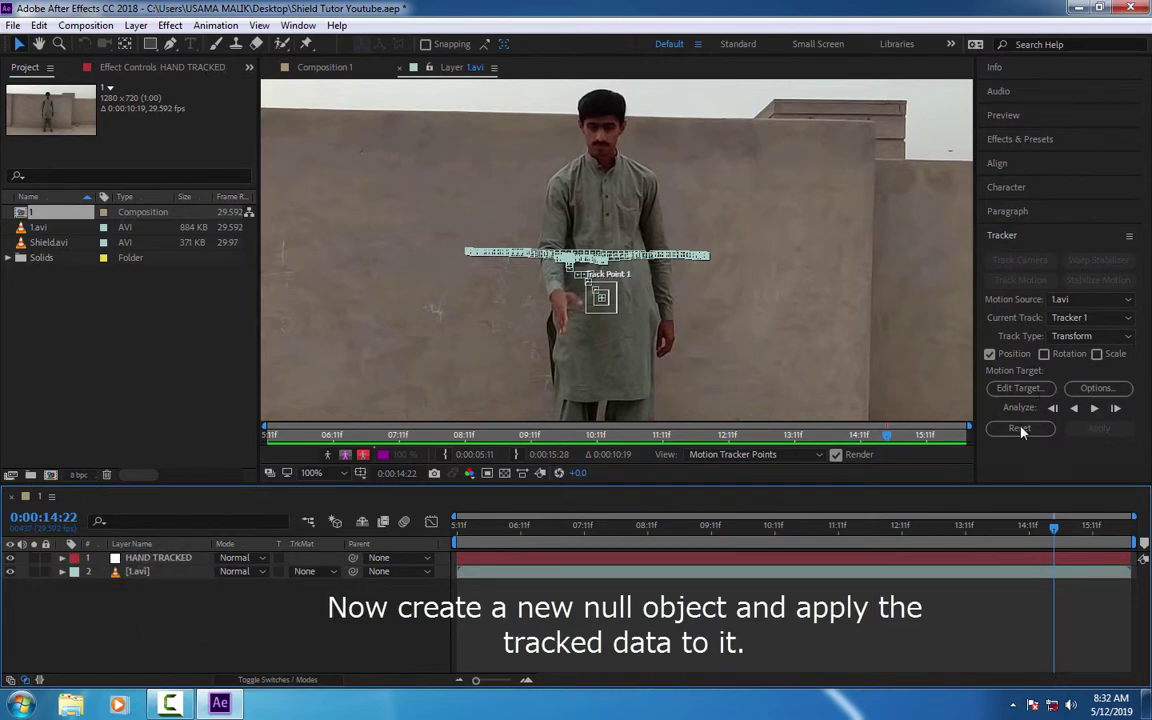
- Set HAND TRACKED as the motion target and apply the track on X and Y
click(1033, 392)
click(680, 329)
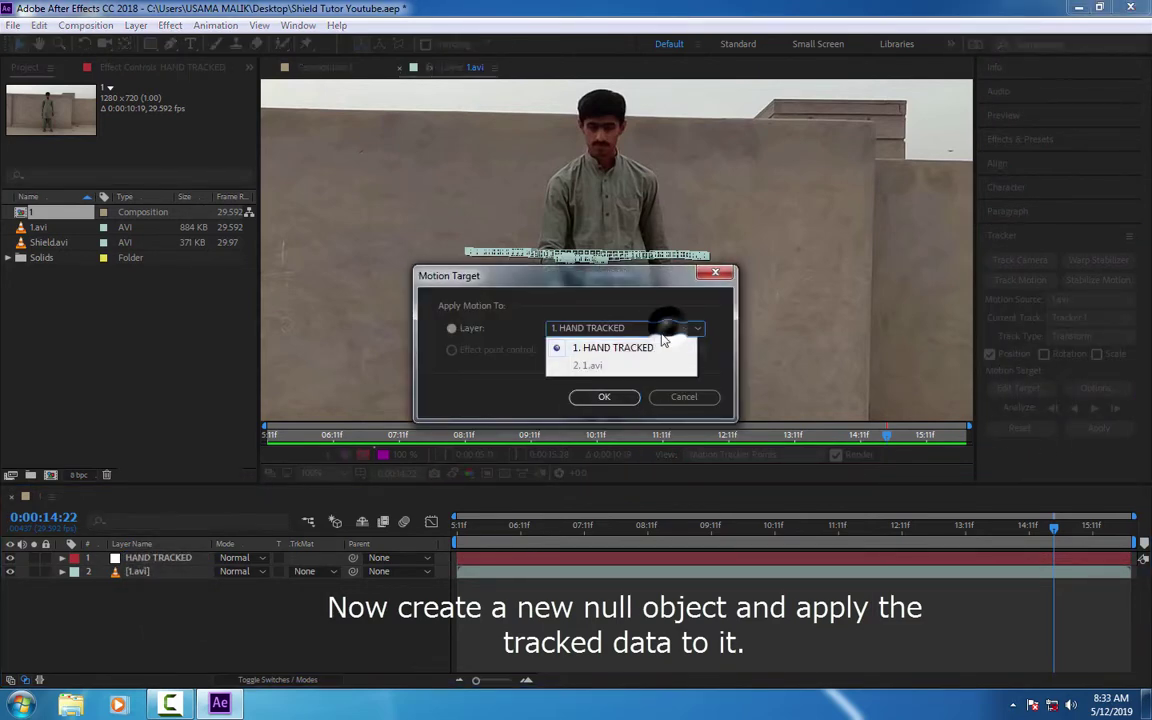
click(660, 348)
click(604, 397)
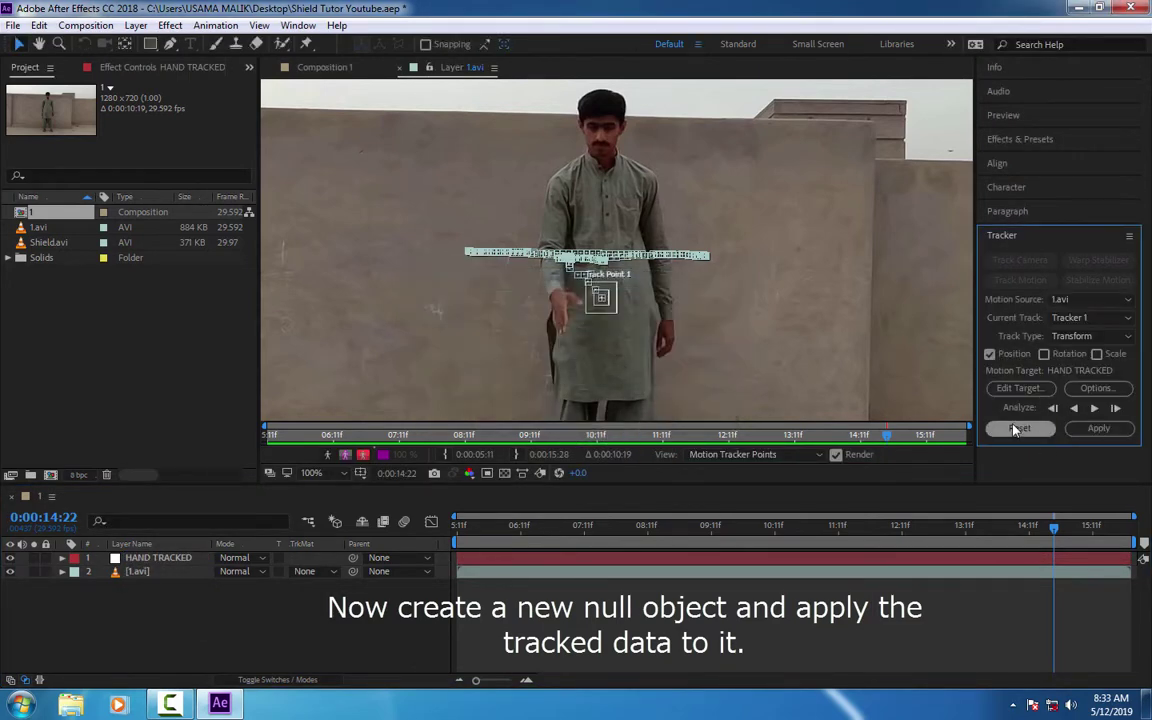
click(1098, 428)
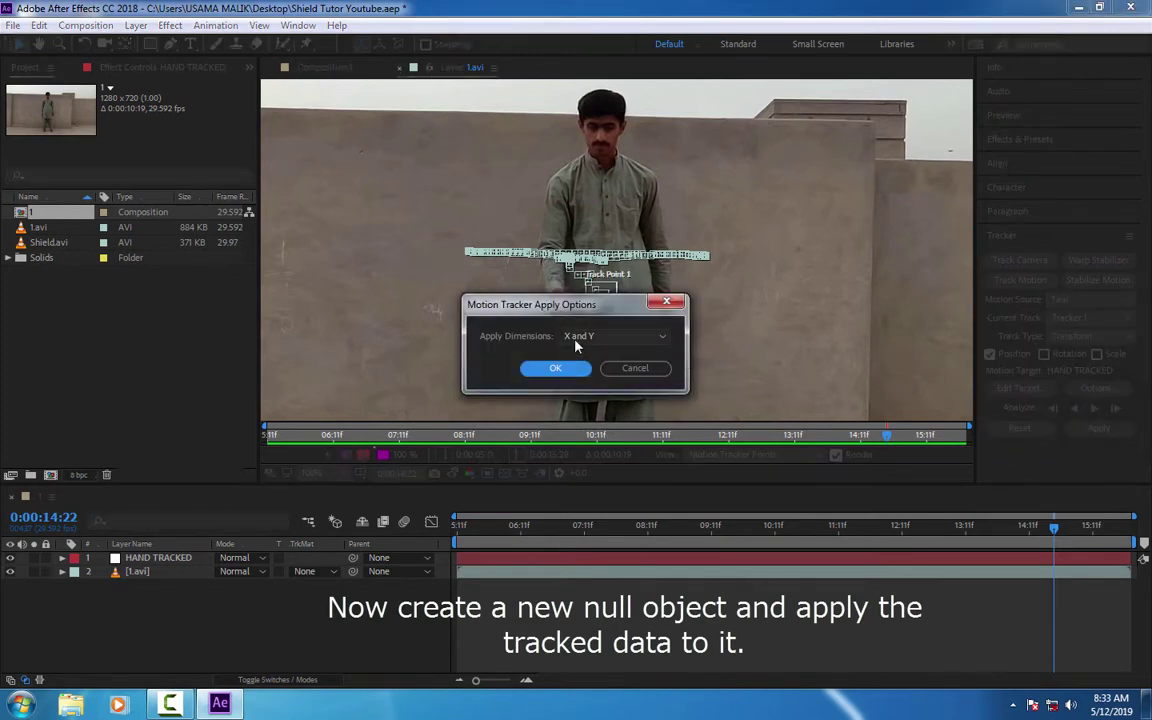
click(555, 370)
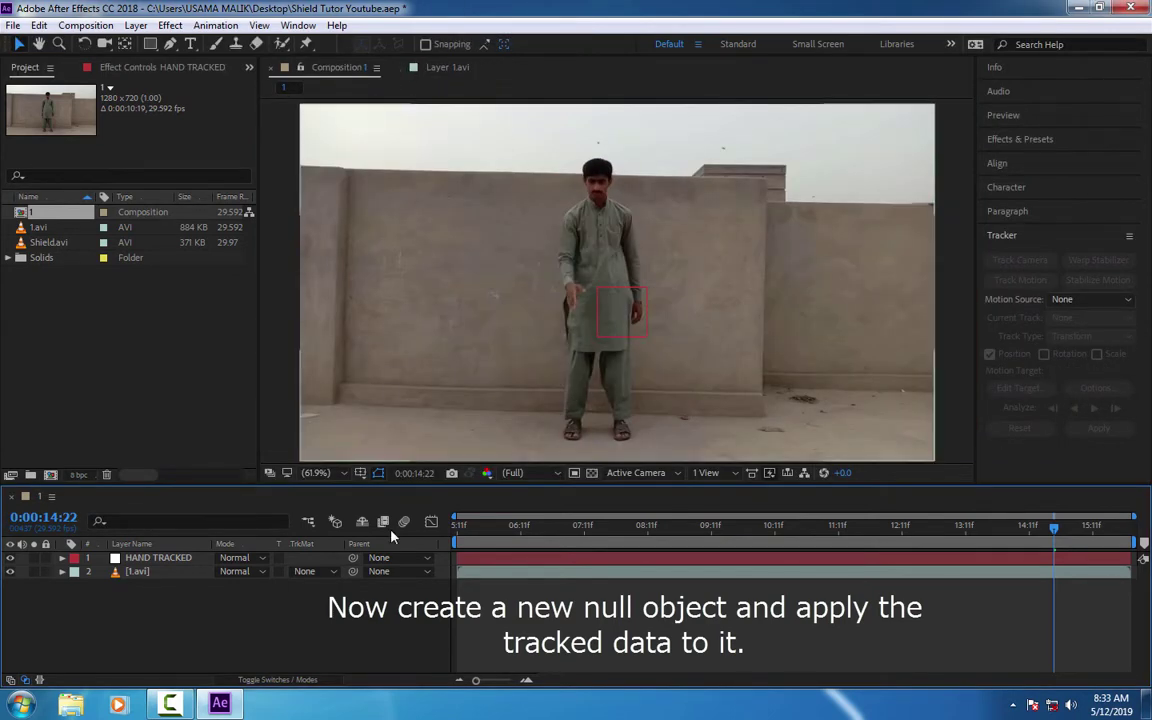
mouse_move(1053, 527)
mouse_down()
mouse_move(438, 542)
mouse_move(527, 532)
mouse_up()
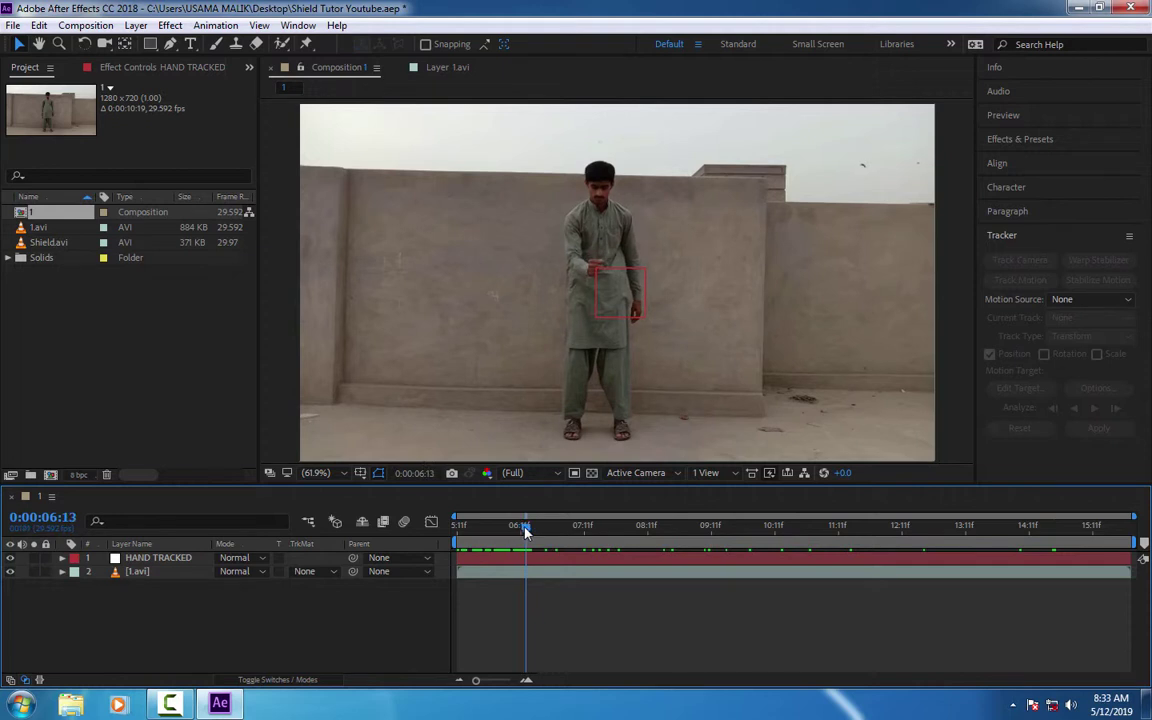
- Drag Shield.avi into the composition as the top layer
drag(48, 242, 160, 566)
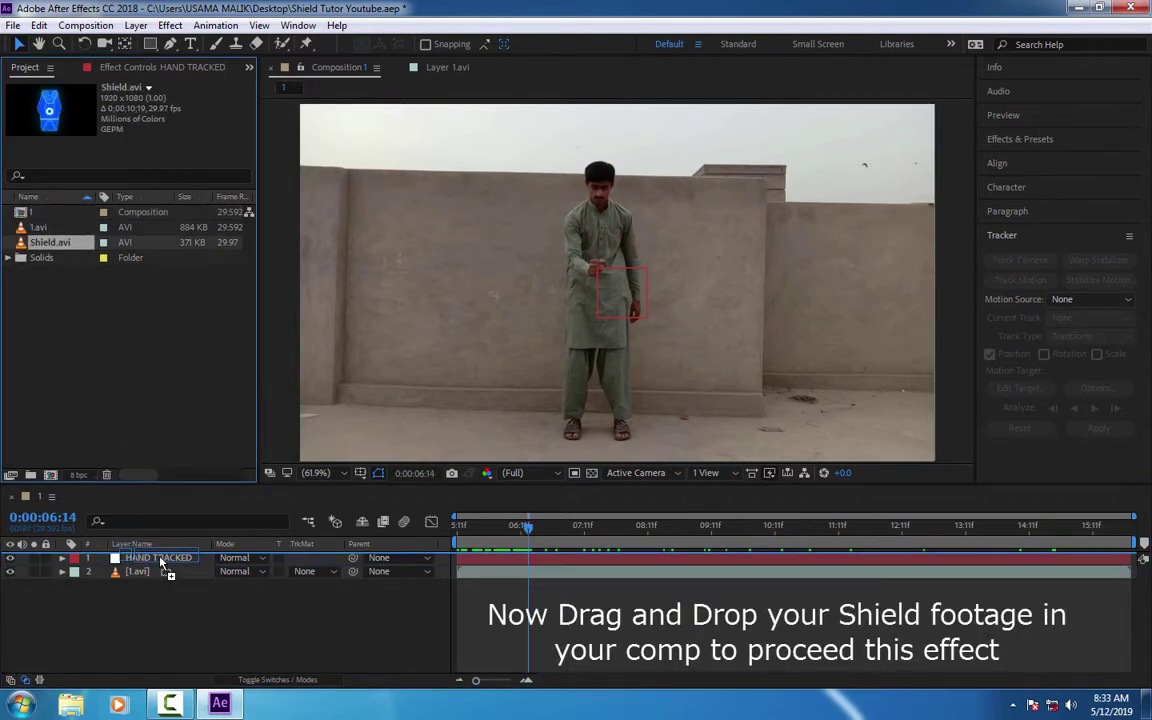
drag(160, 566, 160, 556)
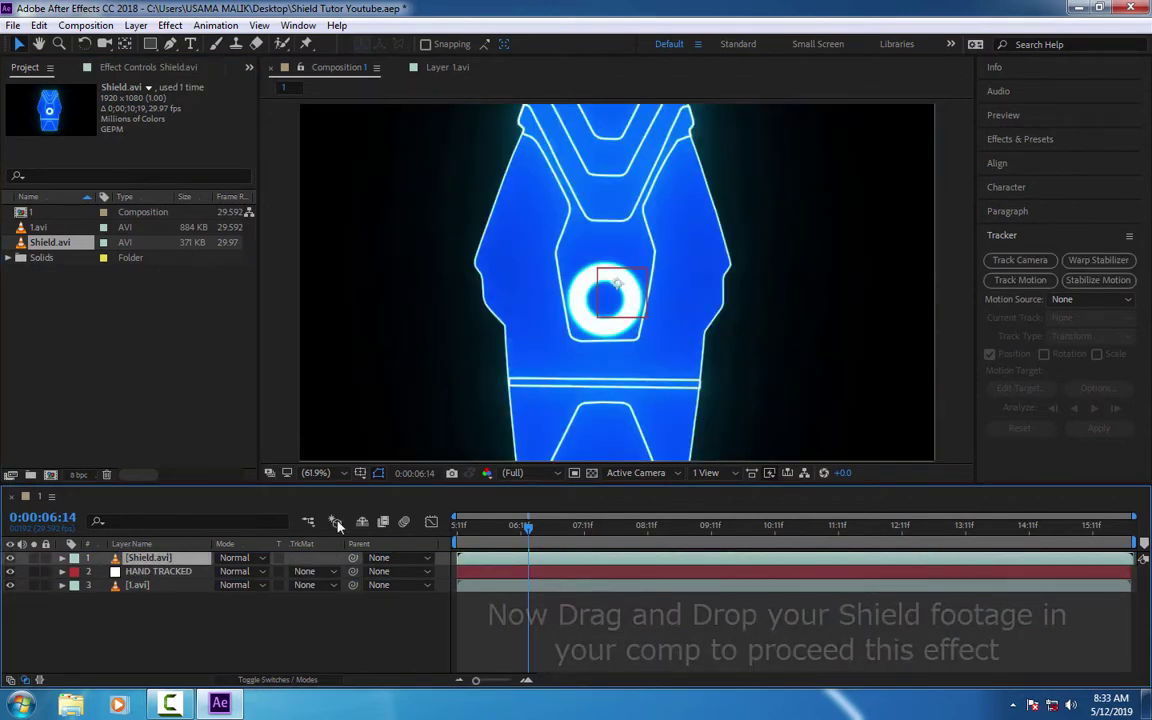
click(318, 472)
click(374, 205)
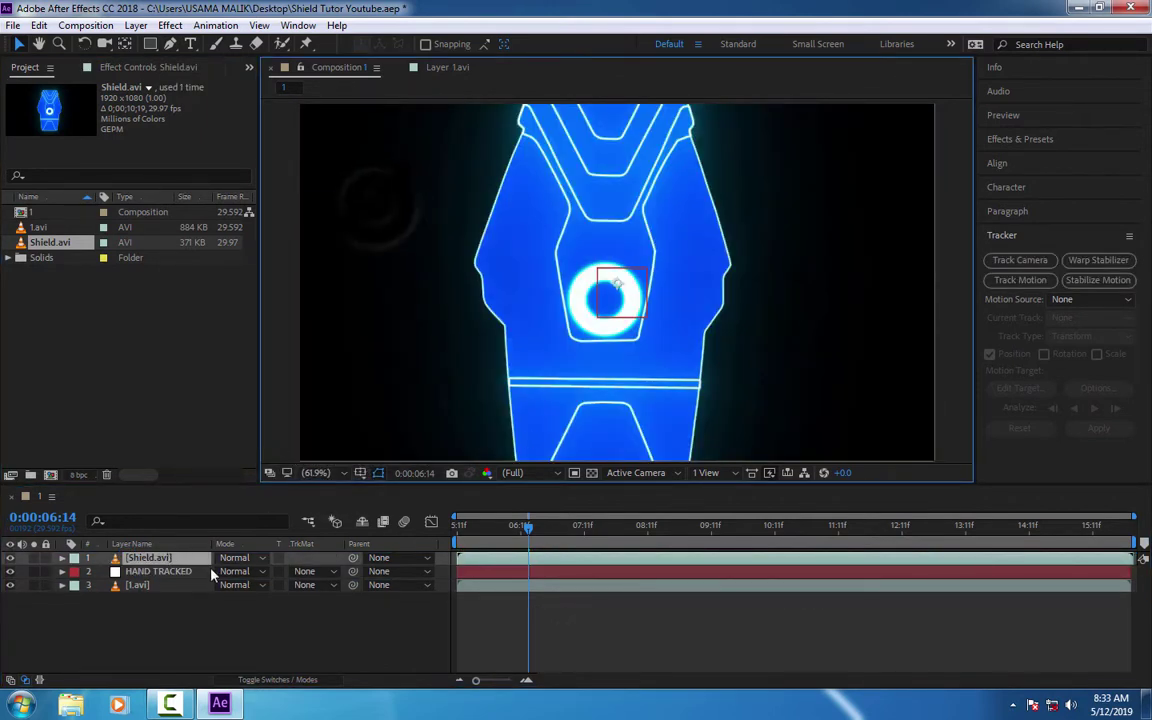
- Set Shield.avi's blending mode to Add
key(s)
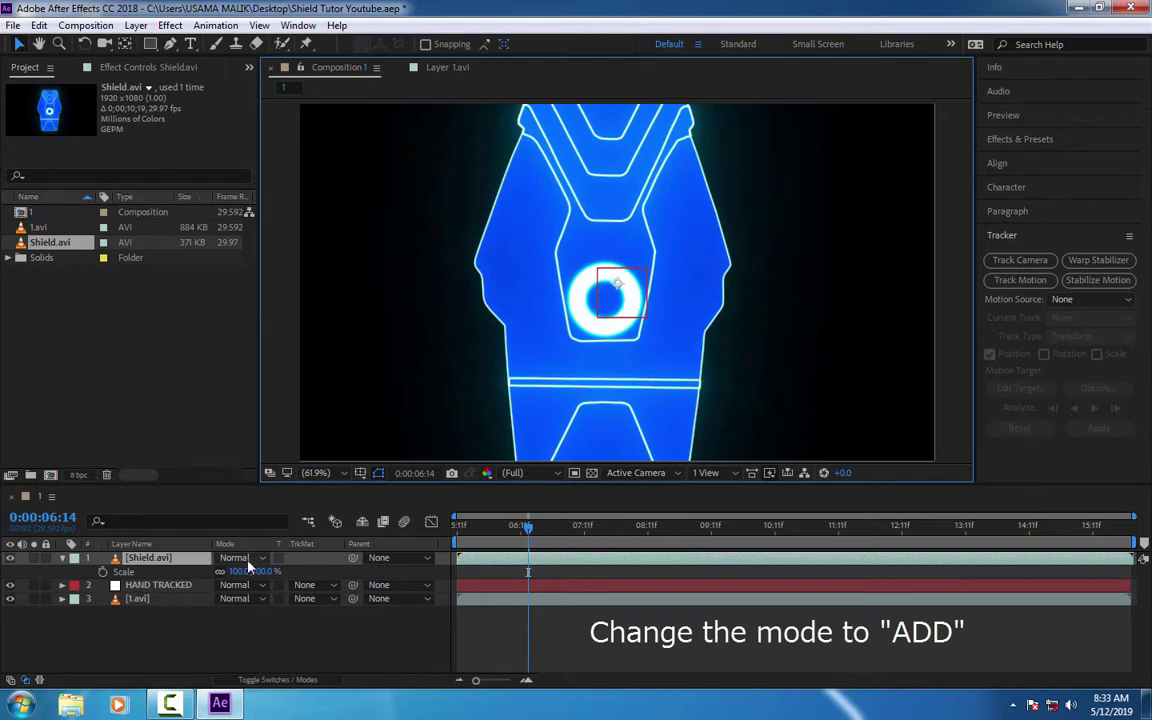
click(249, 566)
click(296, 250)
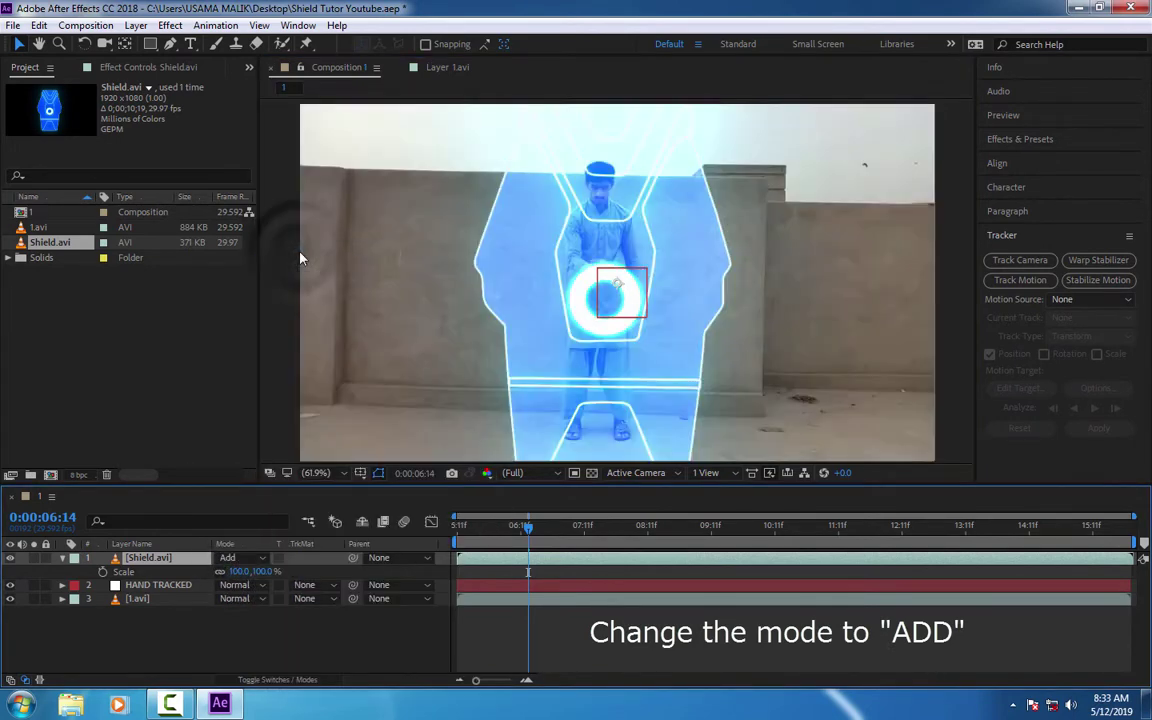
- Scale the shield non-uniformly to 55.7, 63.8% and zoom in on its centre at full resolution
drag(238, 572, 207, 580)
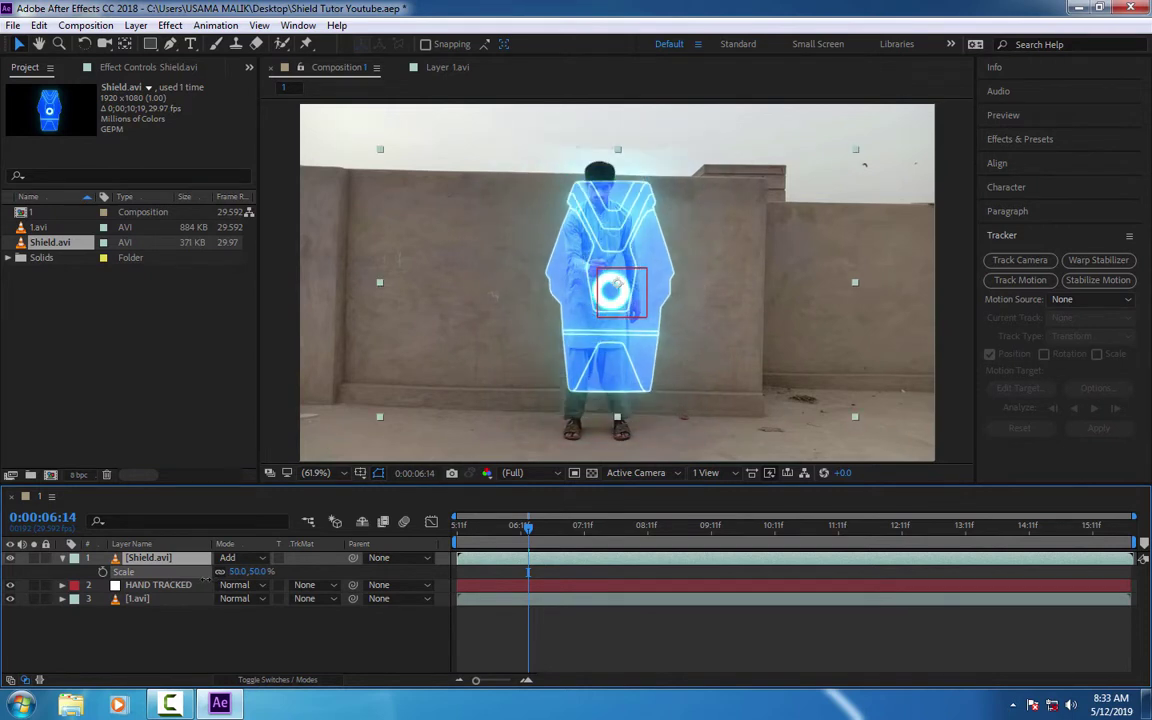
drag(884, 283, 877, 283)
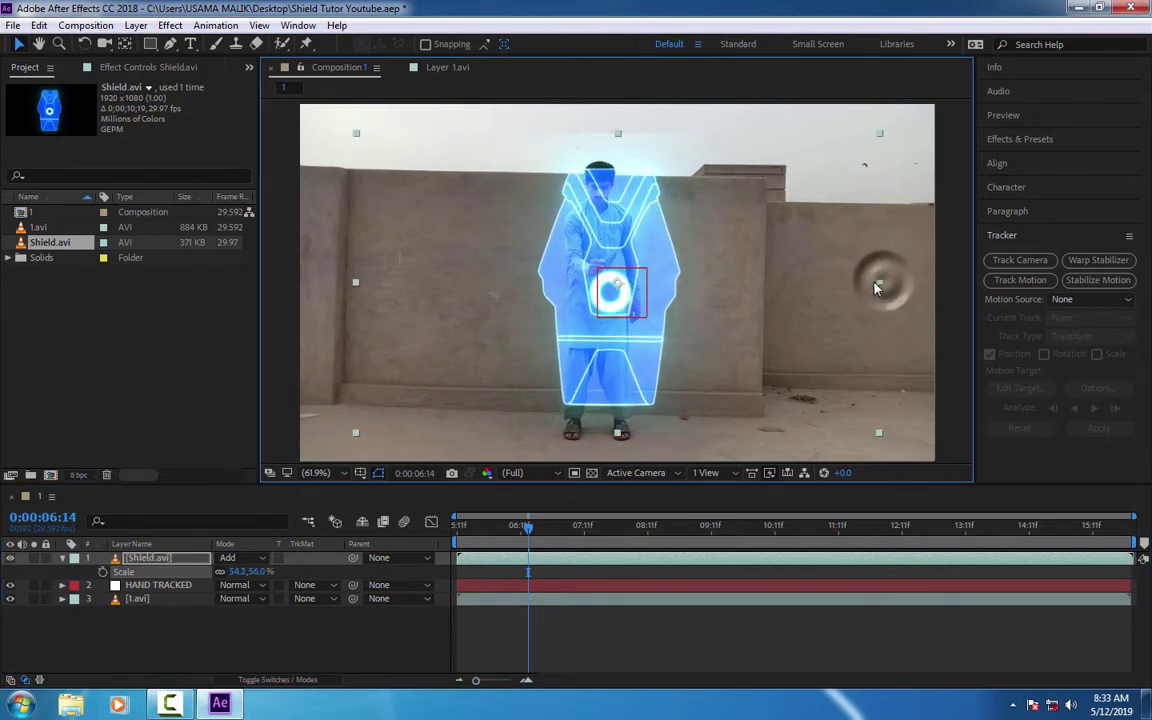
scroll(656, 366, up, 2)
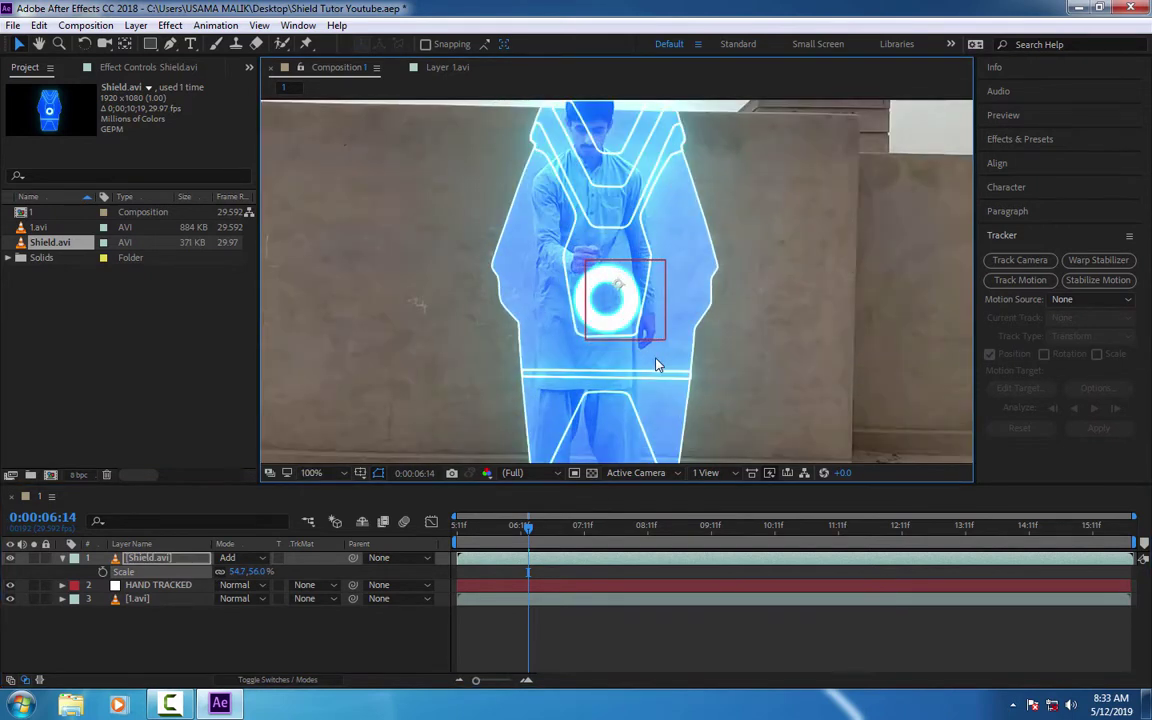
drag(655, 360, 637, 311)
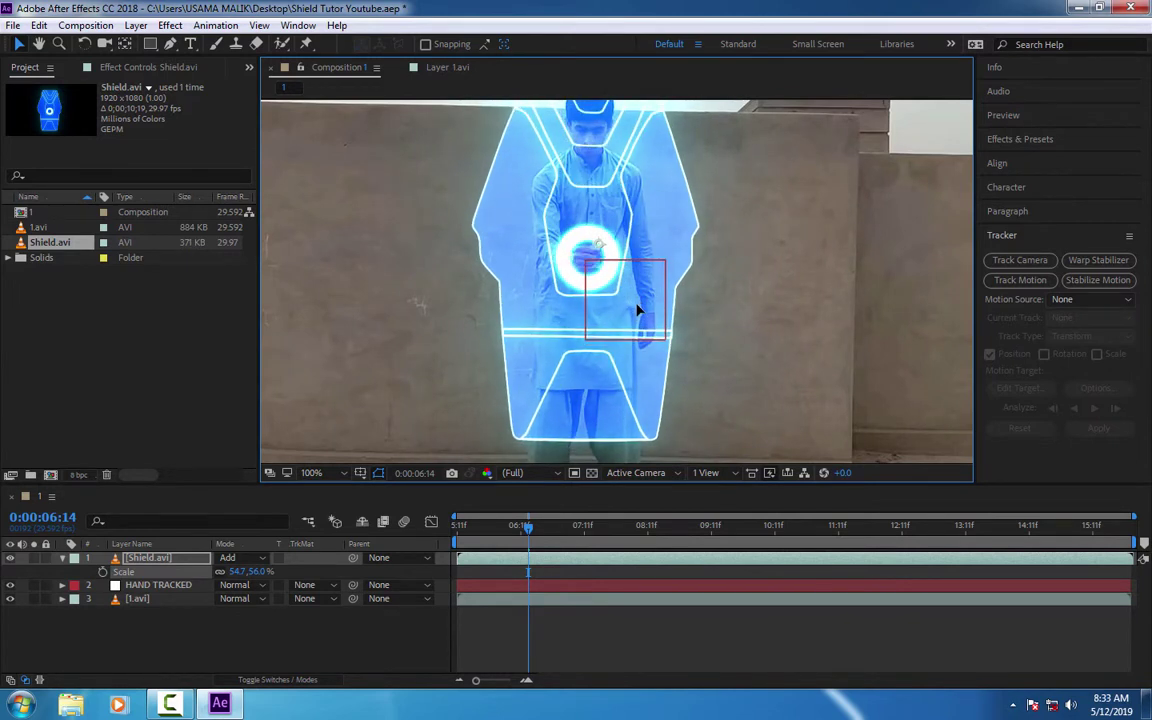
key(comma)
key(comma)
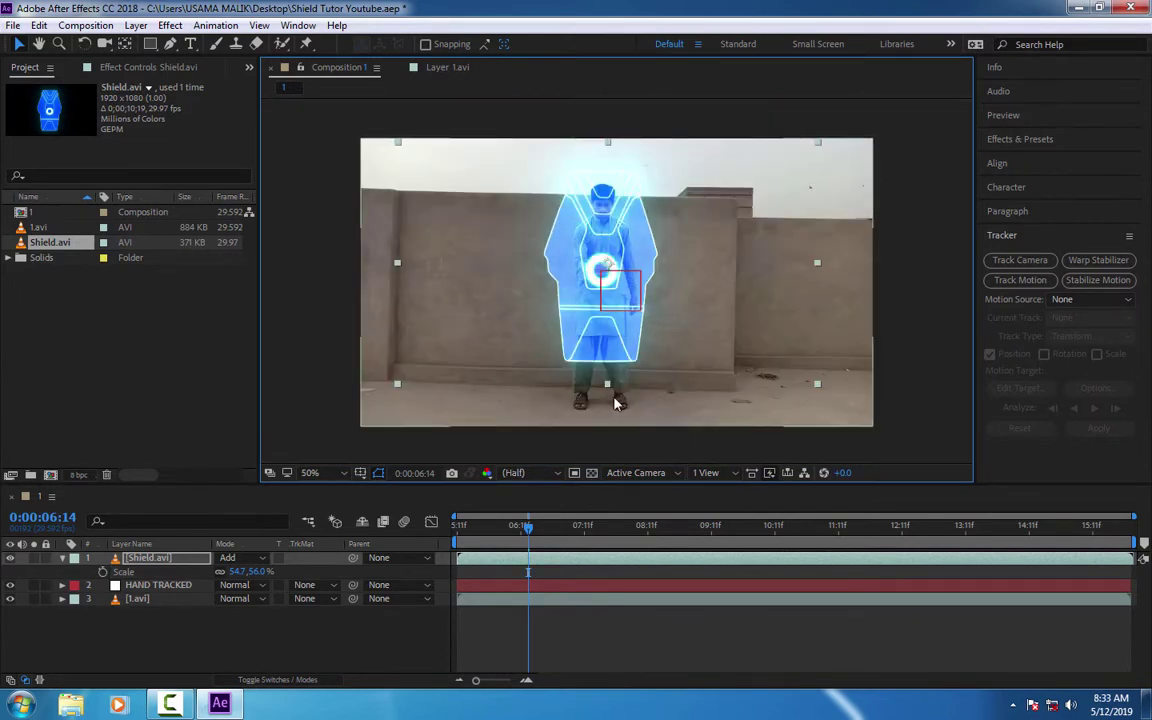
drag(610, 391, 610, 410)
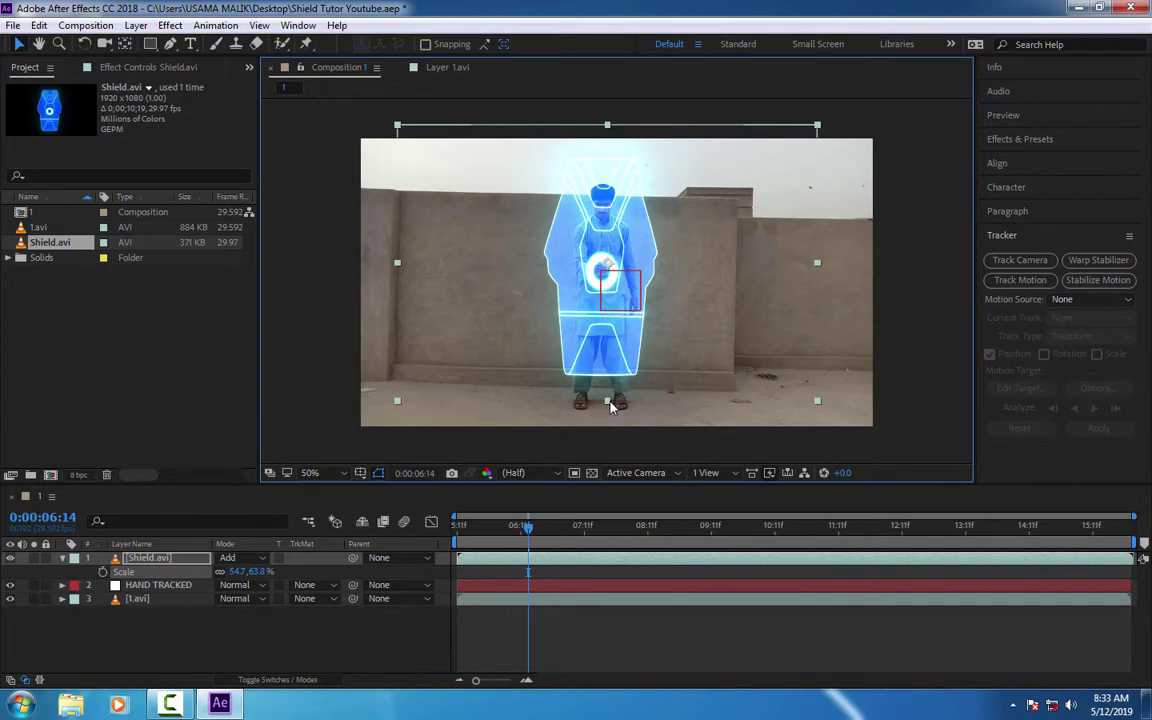
key(period)
key(period)
key(period)
key(comma)
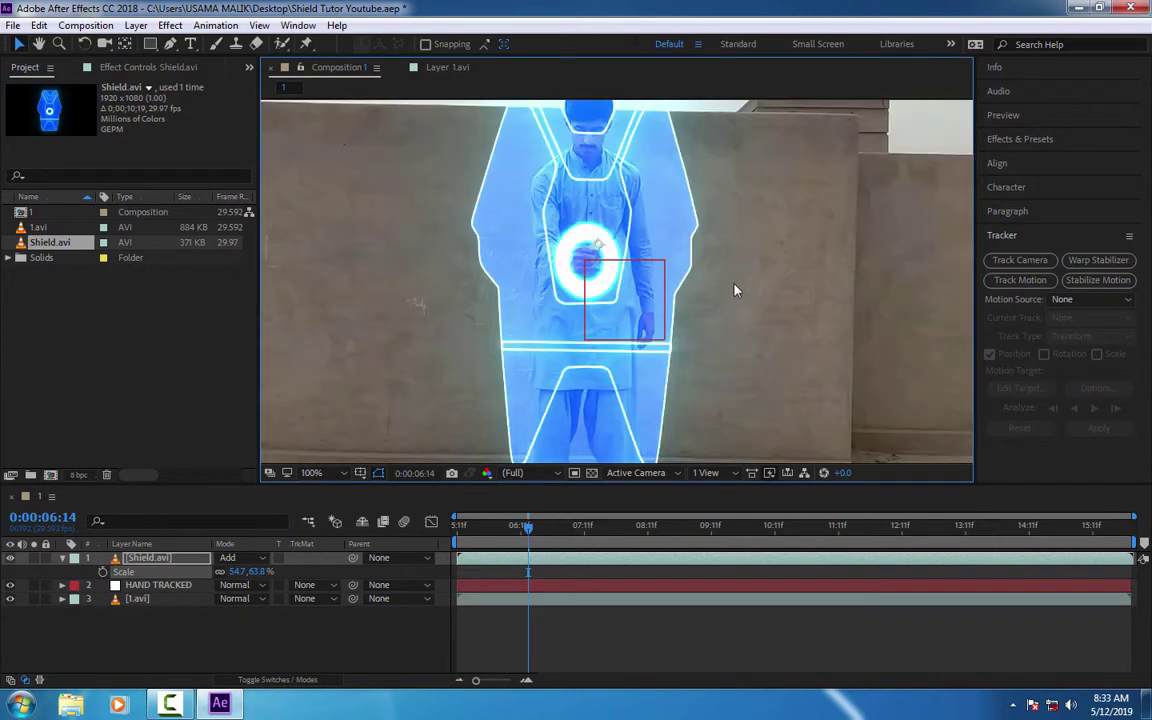
key(comma)
drag(817, 262, 821, 262)
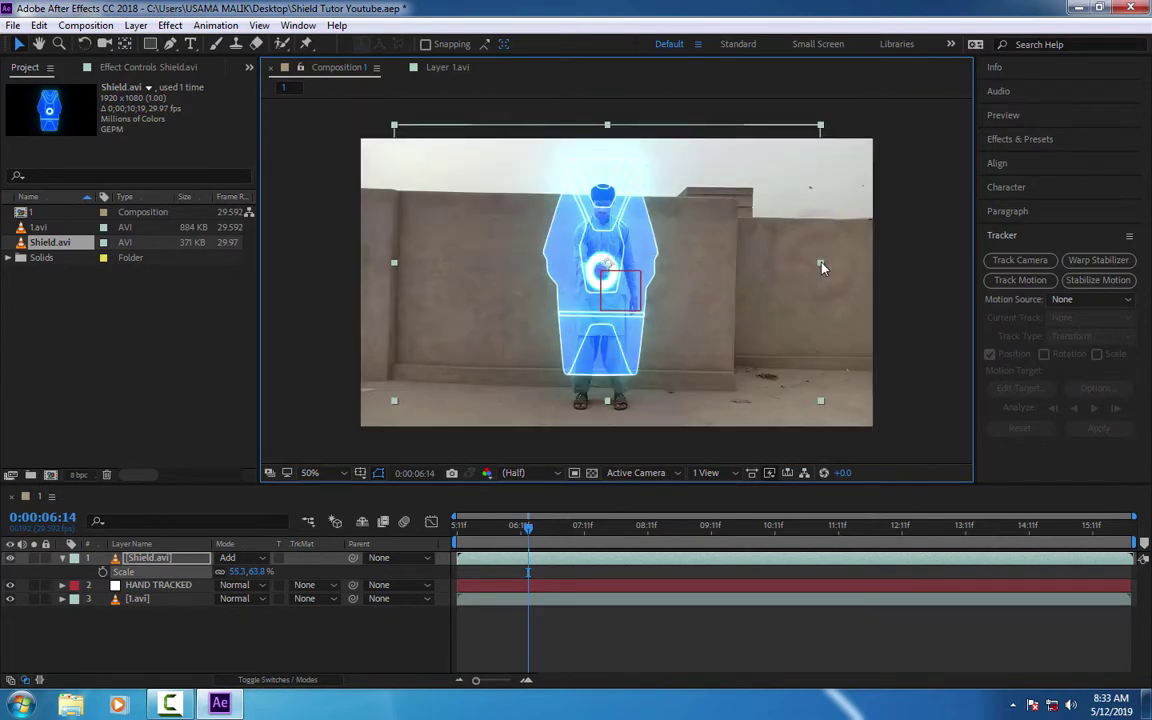
key(period)
key(period)
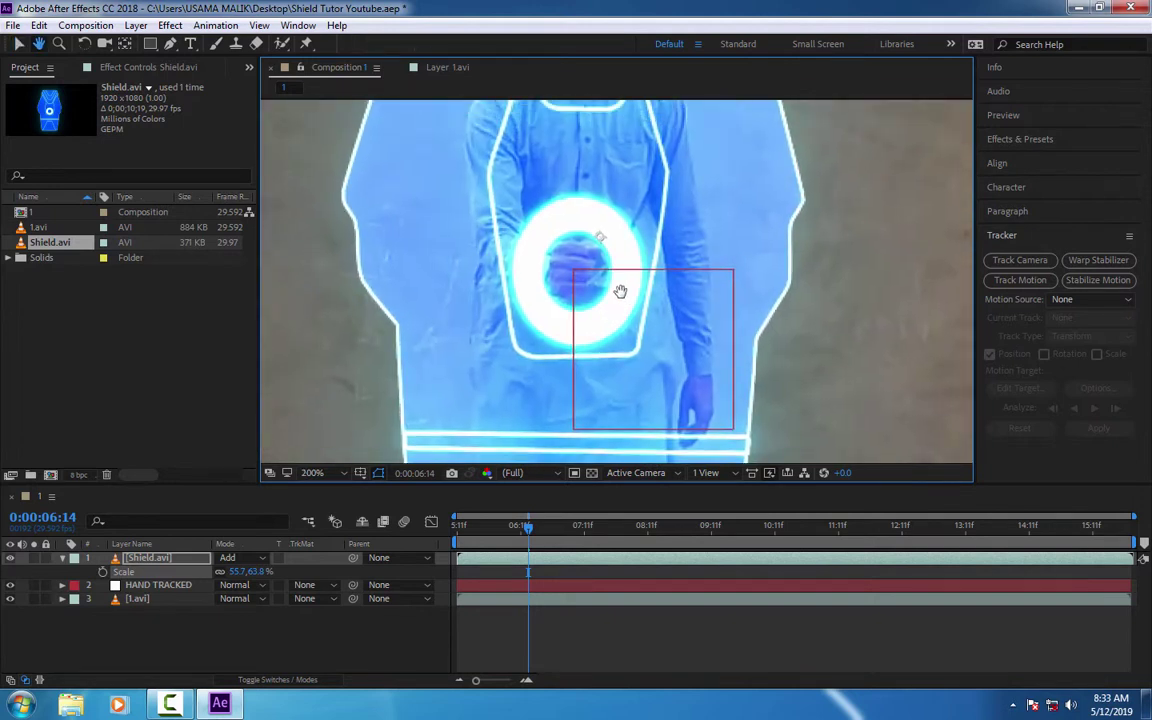
- Center the anchor on the shield's core, make it 3D, and key Orientation, X and Y Rotation
click(125, 44)
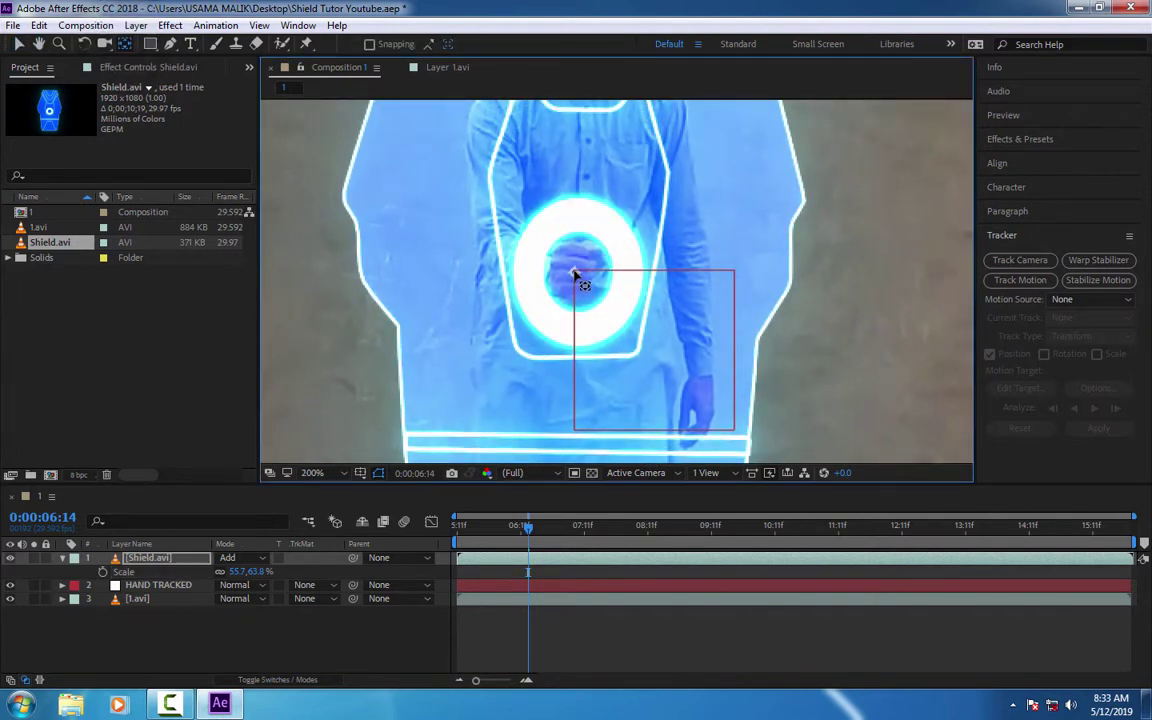
click(18, 45)
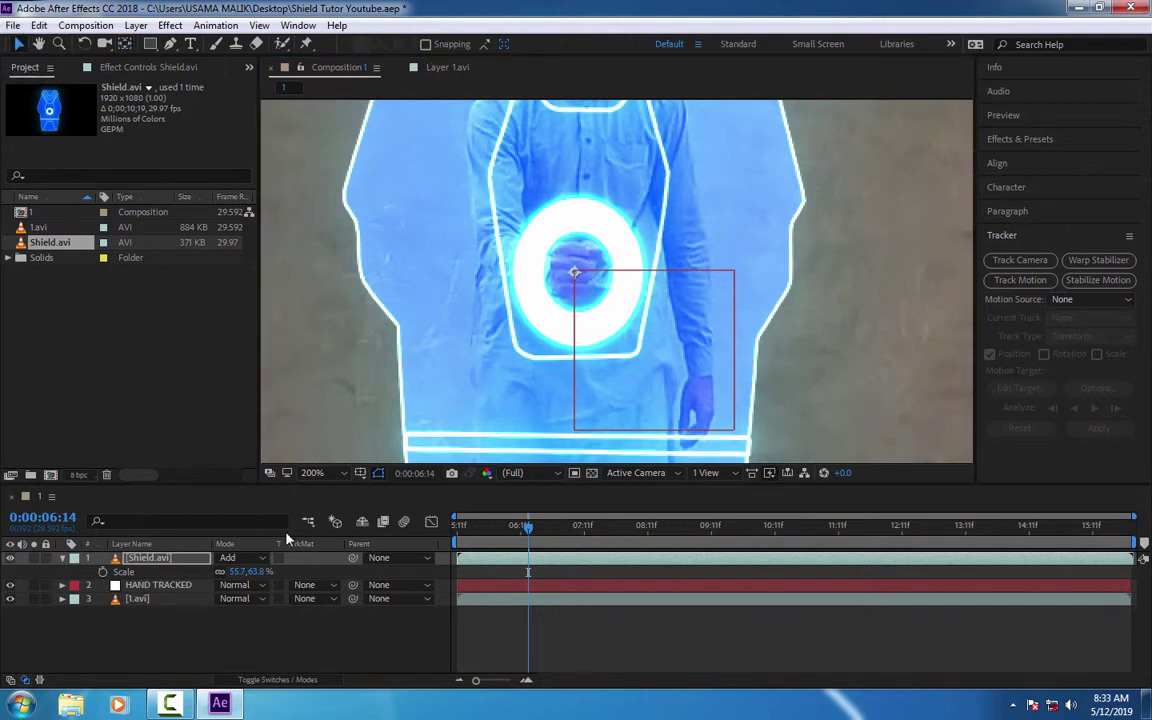
click(313, 681)
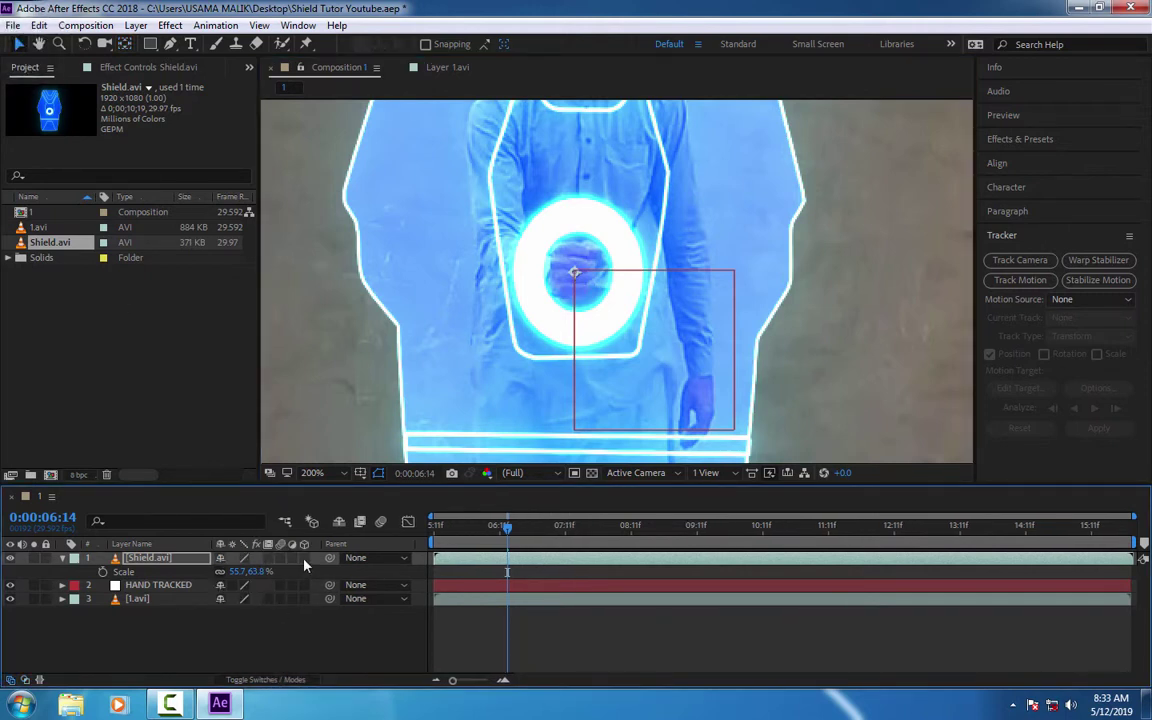
click(305, 558)
click(102, 598)
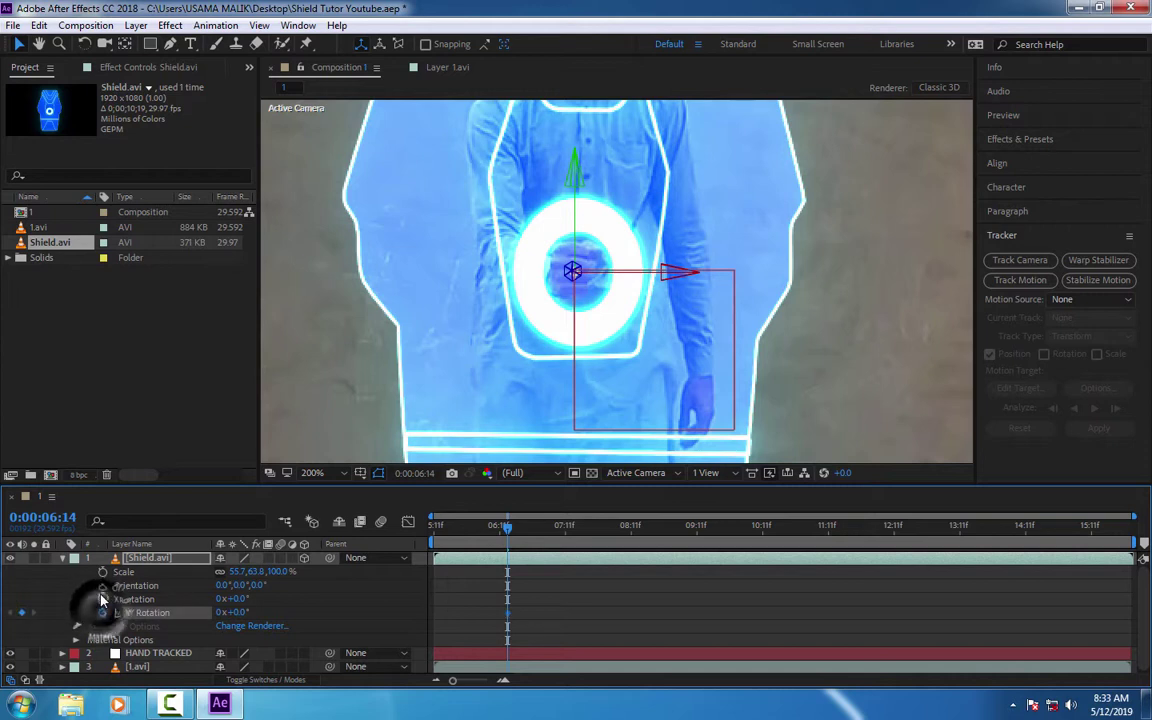
click(102, 612)
click(102, 585)
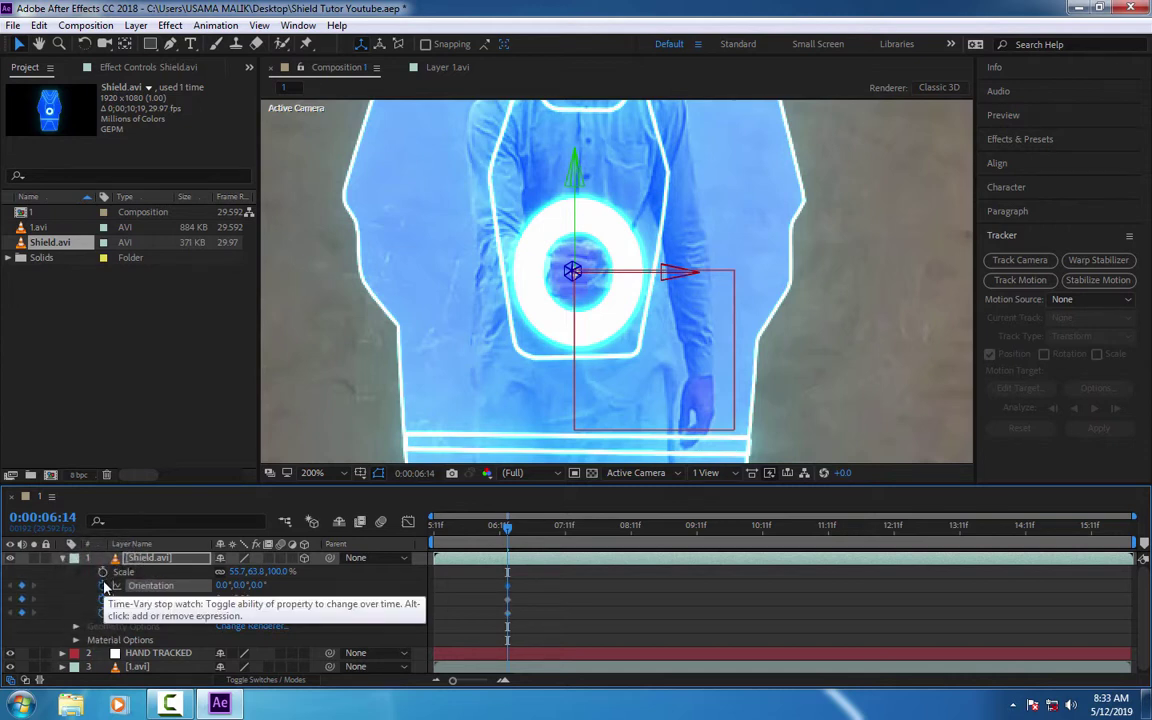
- Collapse the shield's properties and zoom the composition view out to 50%
click(62, 559)
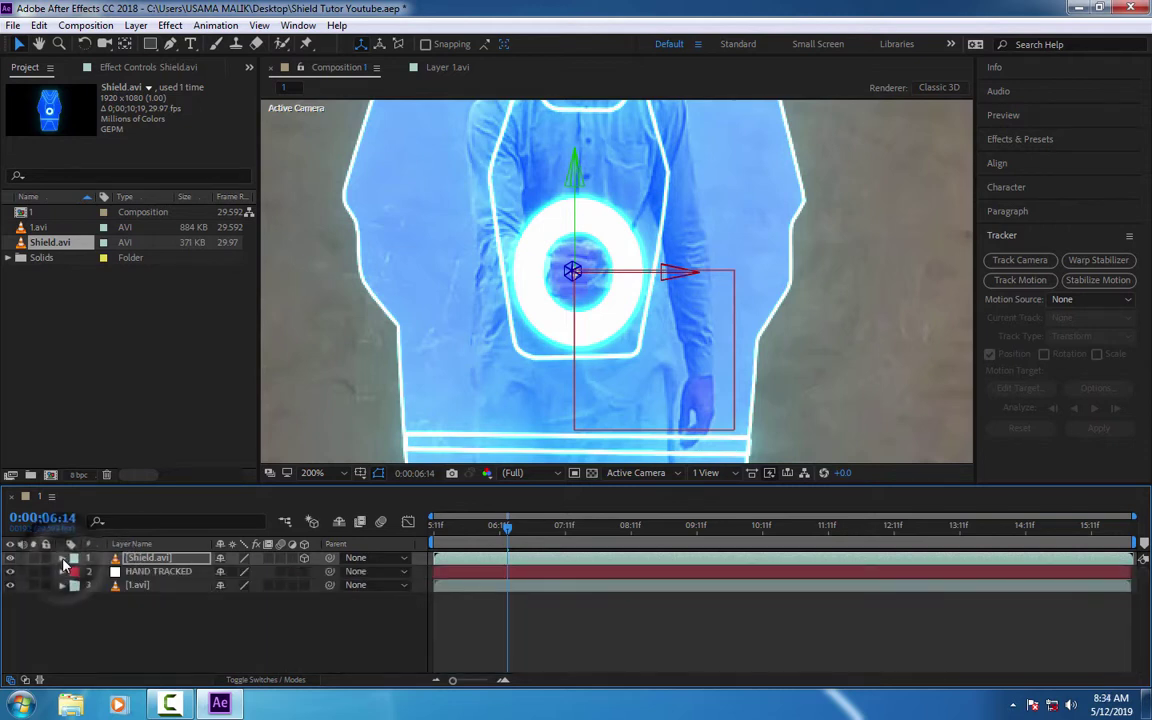
key(comma)
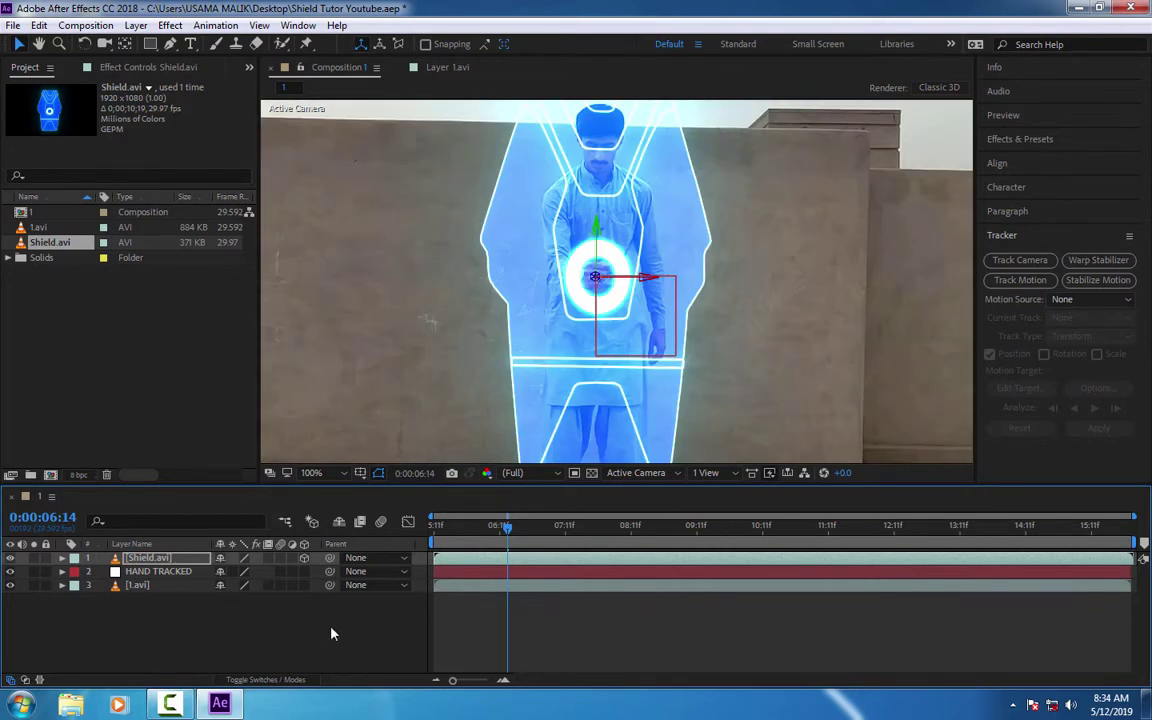
click(329, 617)
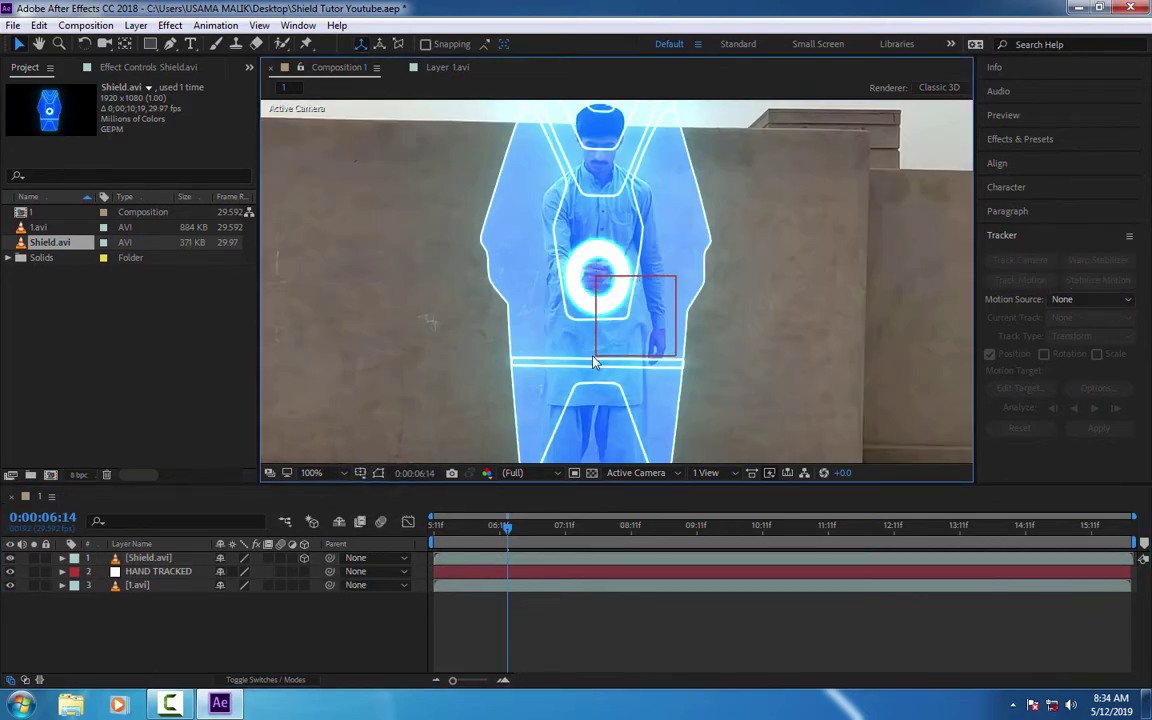
scroll(594, 362, down, 2)
scroll(594, 362, up, 2)
key(comma)
click(314, 472)
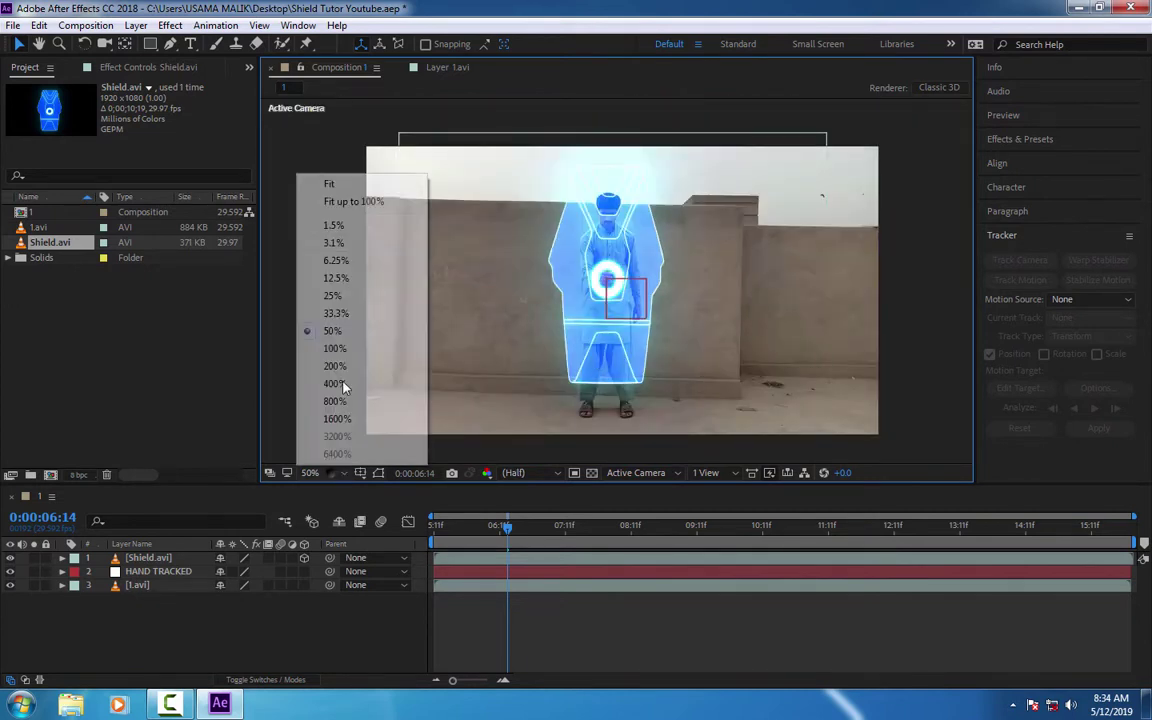
- Parent Shield.avi to HAND TRACKED and extend the work area to the timeline start
click(368, 203)
drag(330, 560, 160, 571)
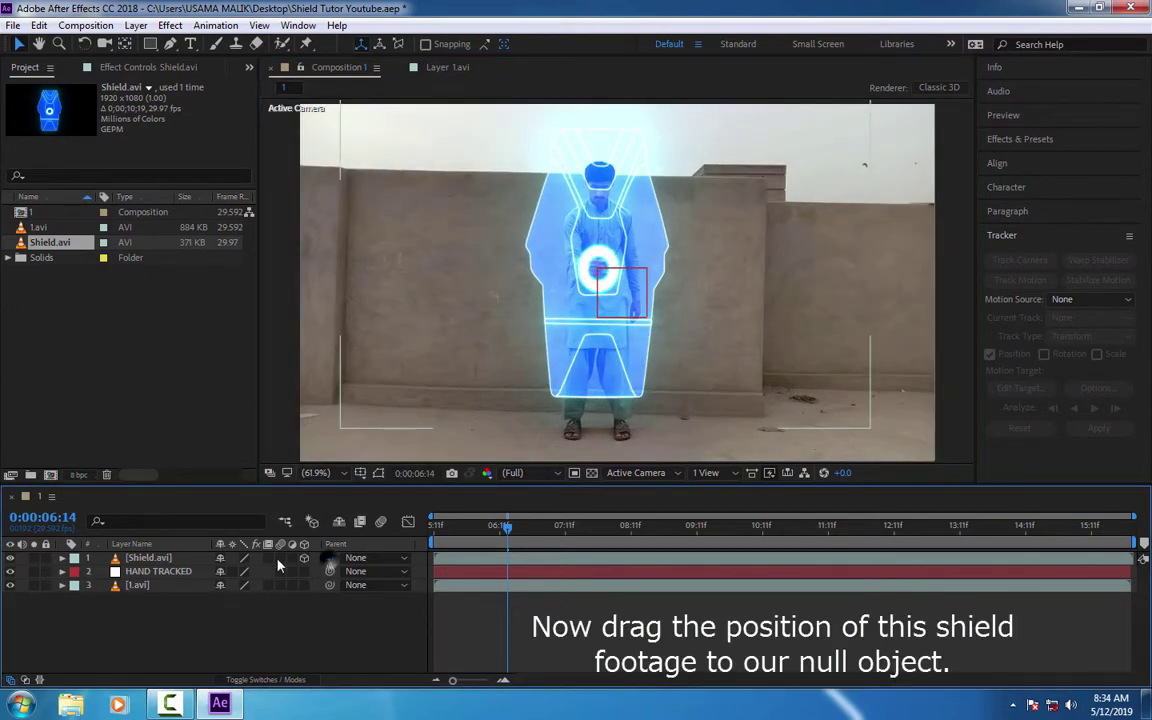
click(505, 541)
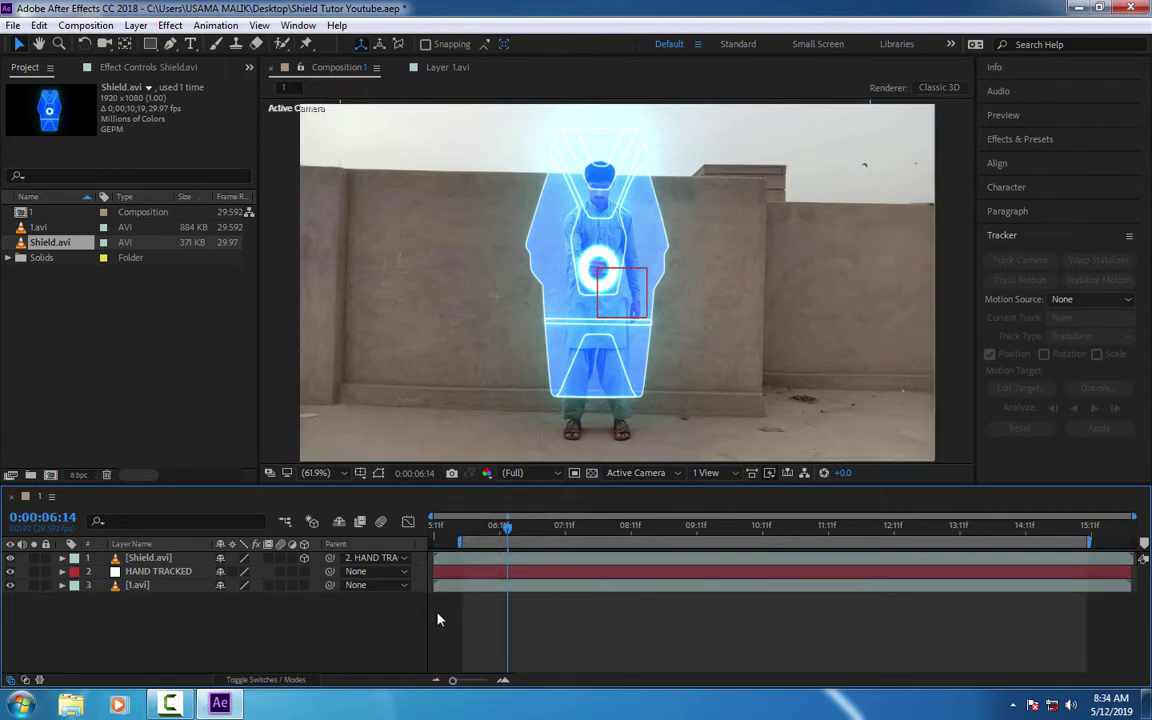
drag(443, 541, 432, 541)
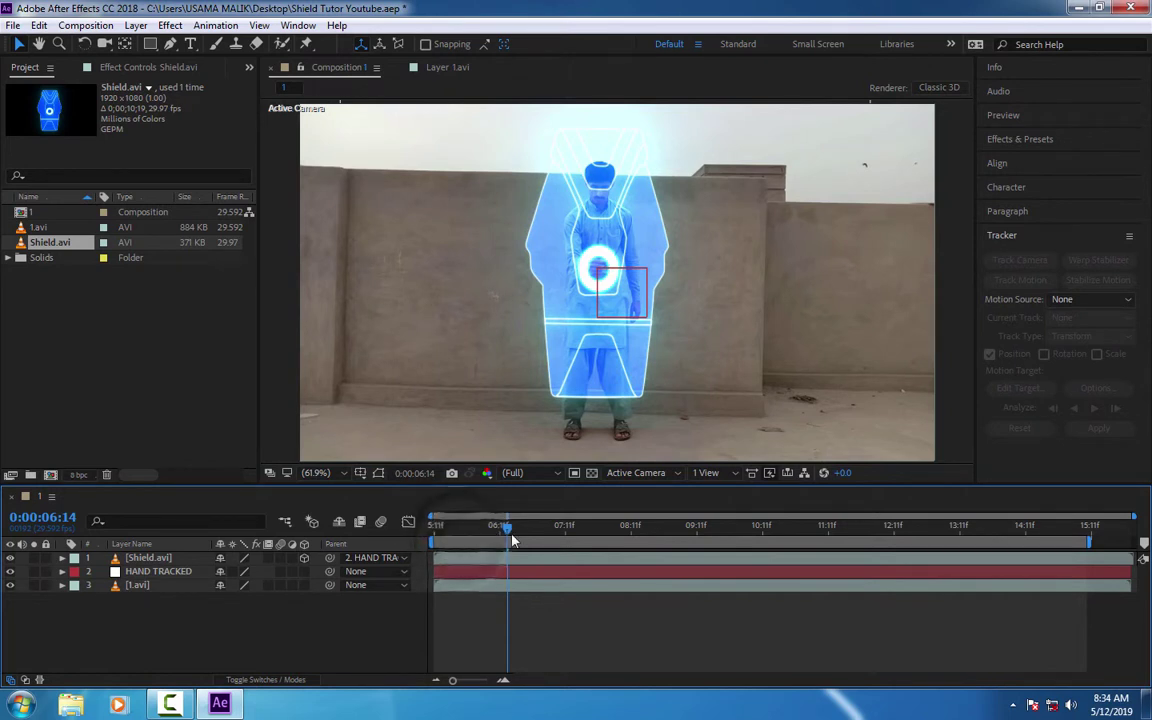
drag(505, 526, 432, 519)
- Preview the shield following the hand, then set the time to 0:00:06:12
key(space)
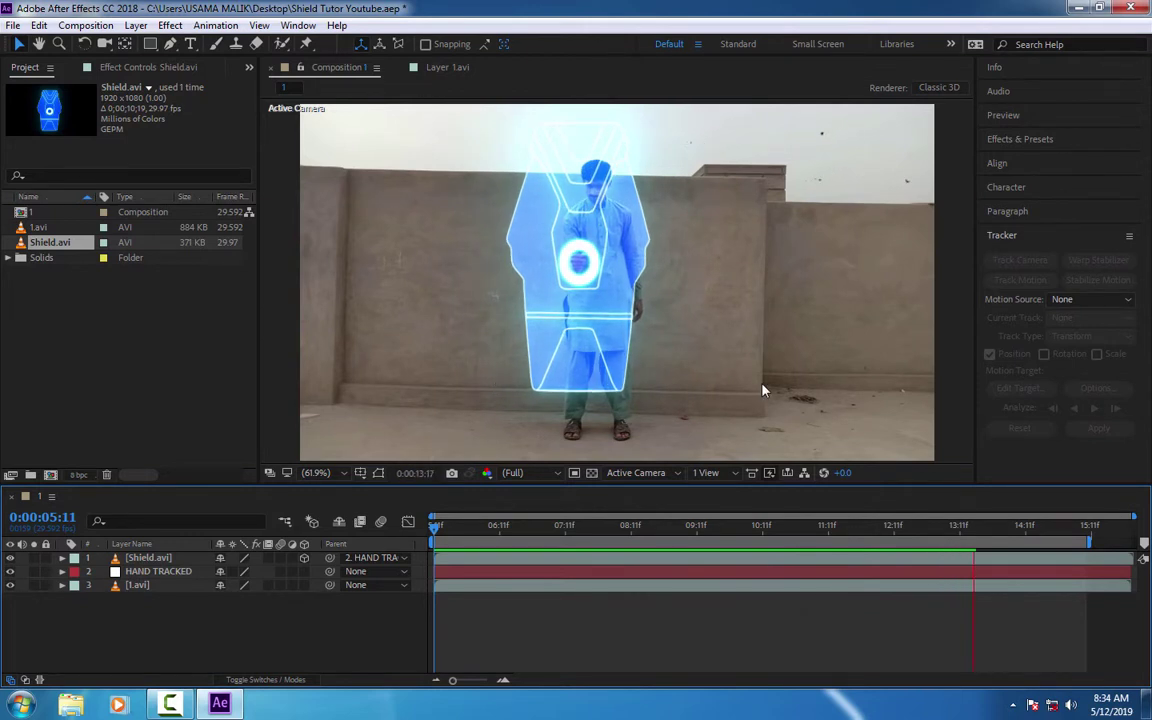
click(1005, 525)
drag(1005, 525, 830, 525)
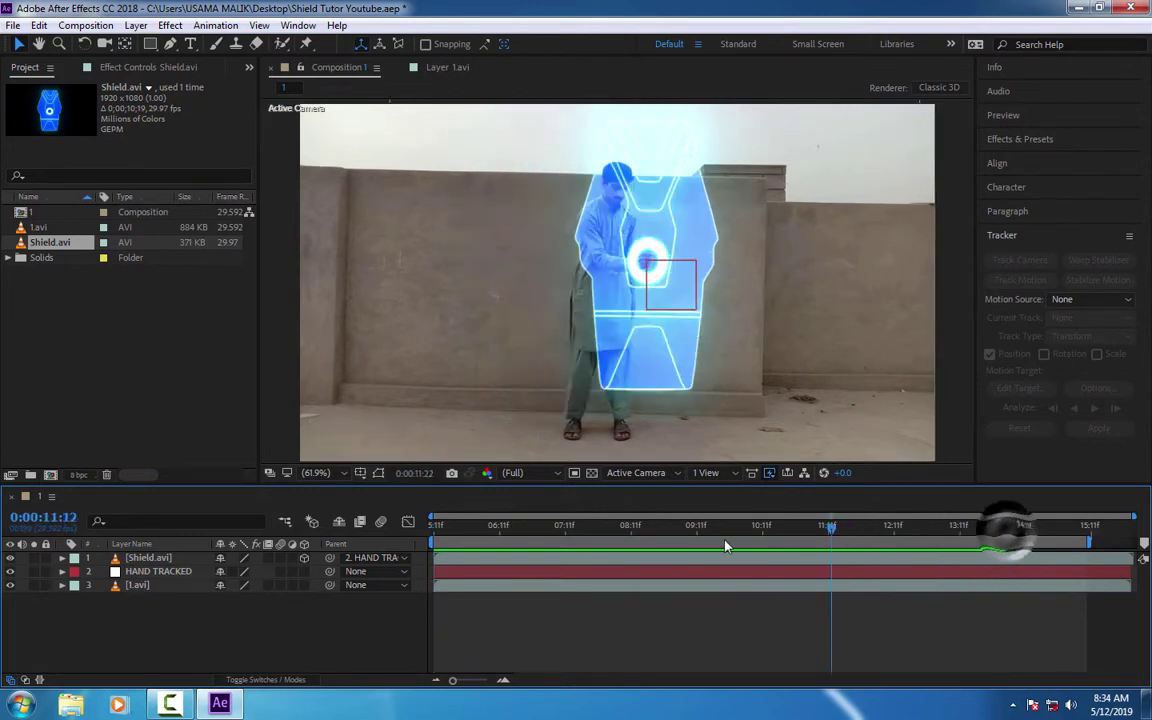
mouse_move(700, 525)
mouse_down()
mouse_move(469, 525)
mouse_move(517, 527)
mouse_up()
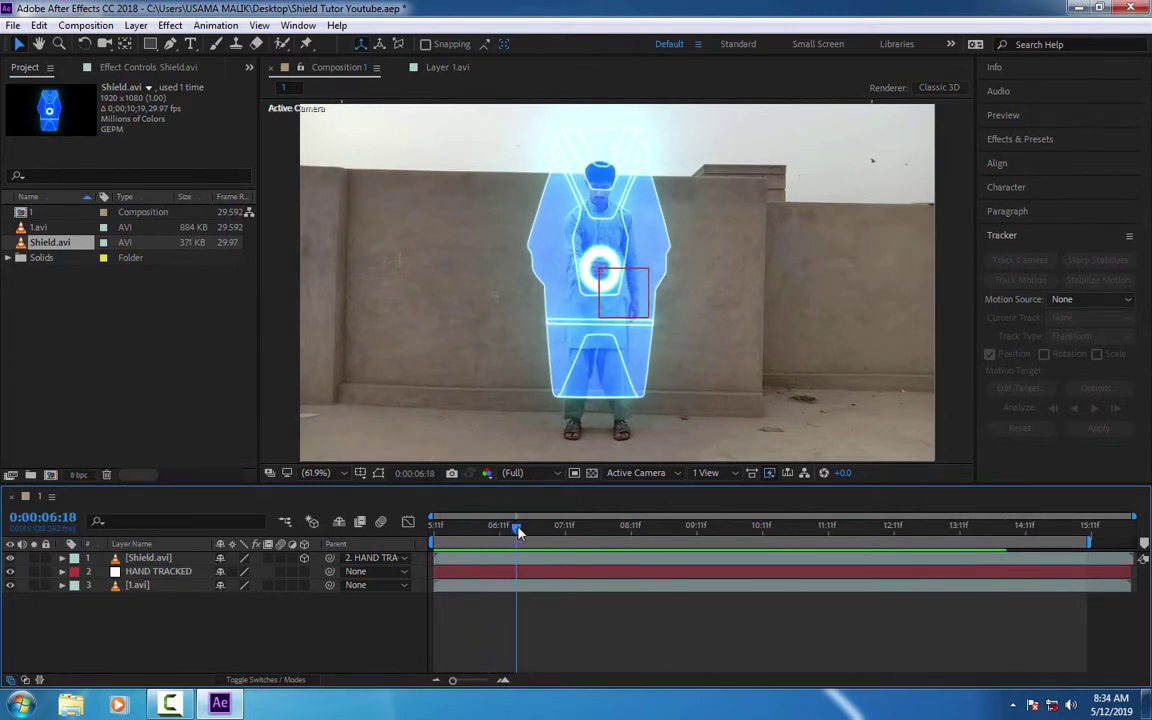
drag(517, 532, 502, 533)
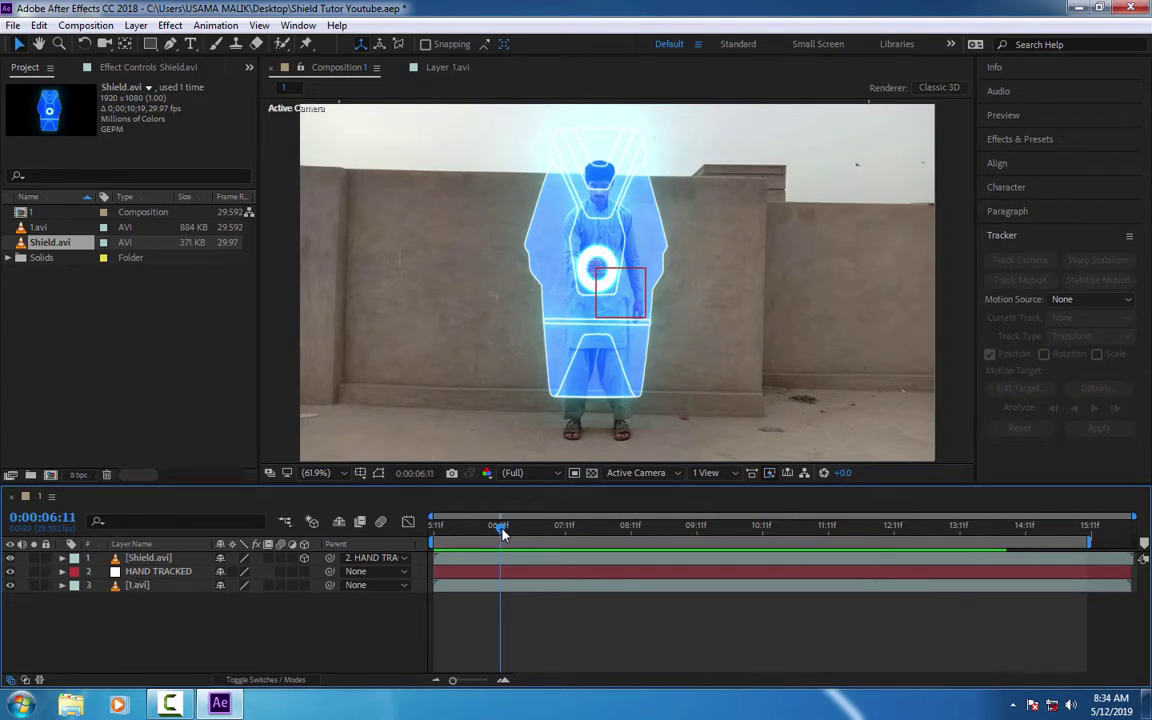
drag(502, 533, 505, 534)
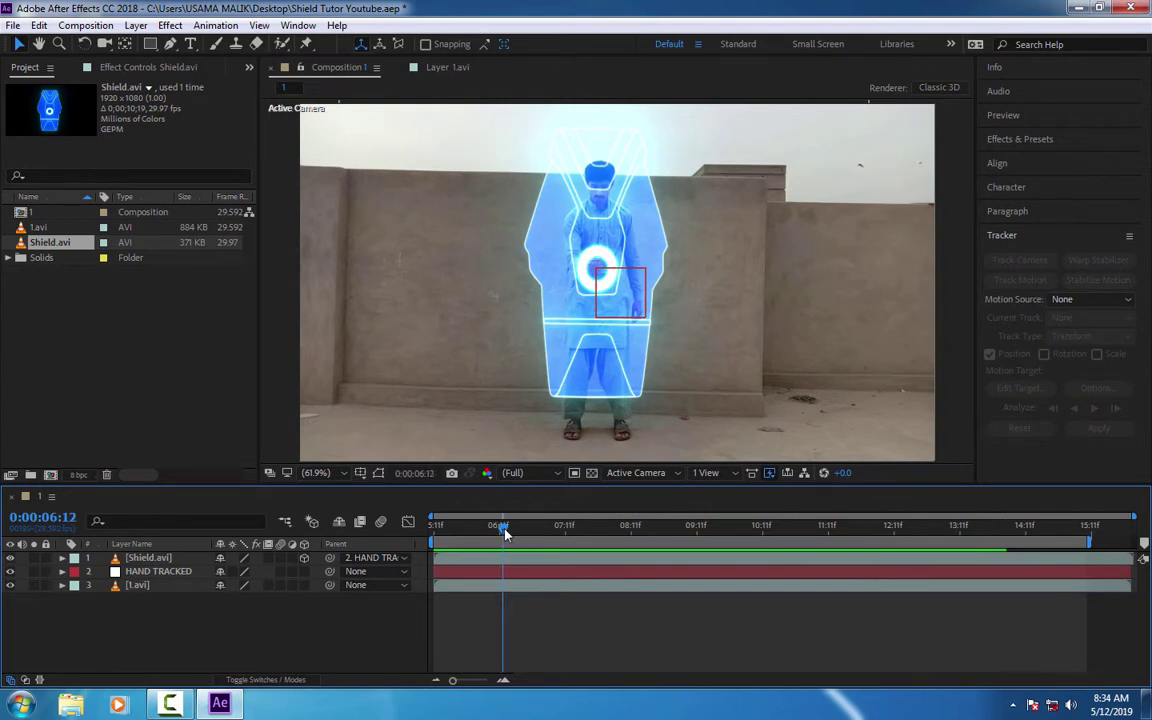
- Keyframe the shield's Scale and Opacity, both starting at 0%
click(158, 562)
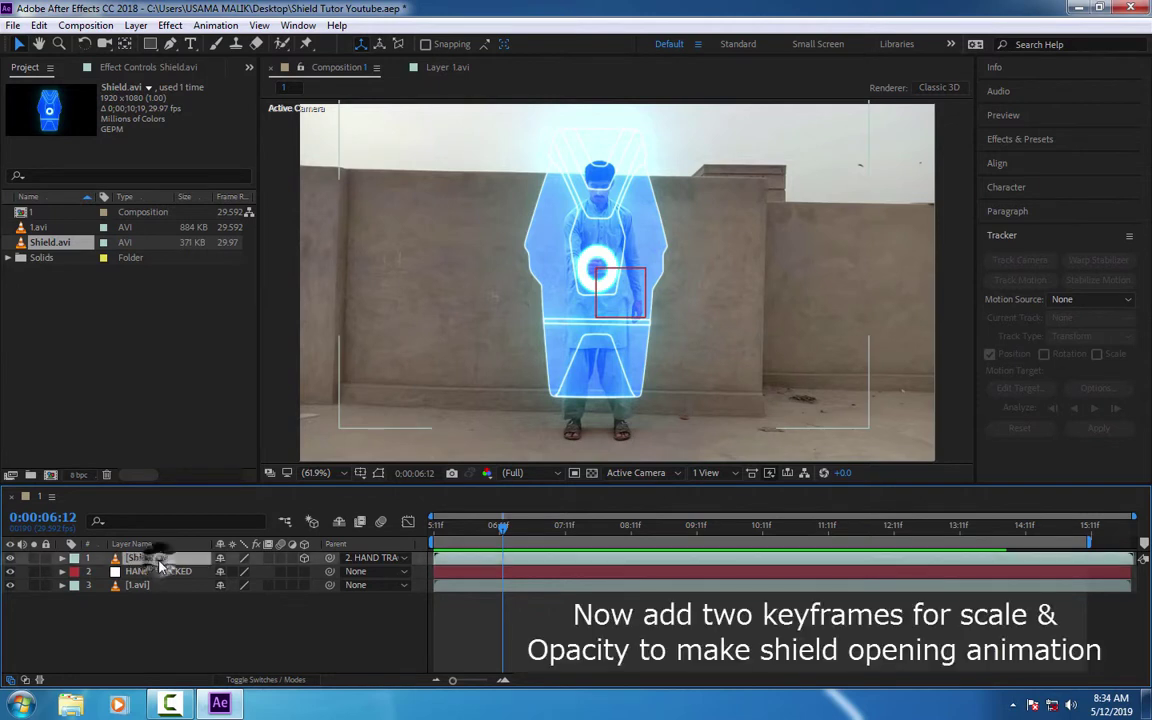
key(s)
click(103, 572)
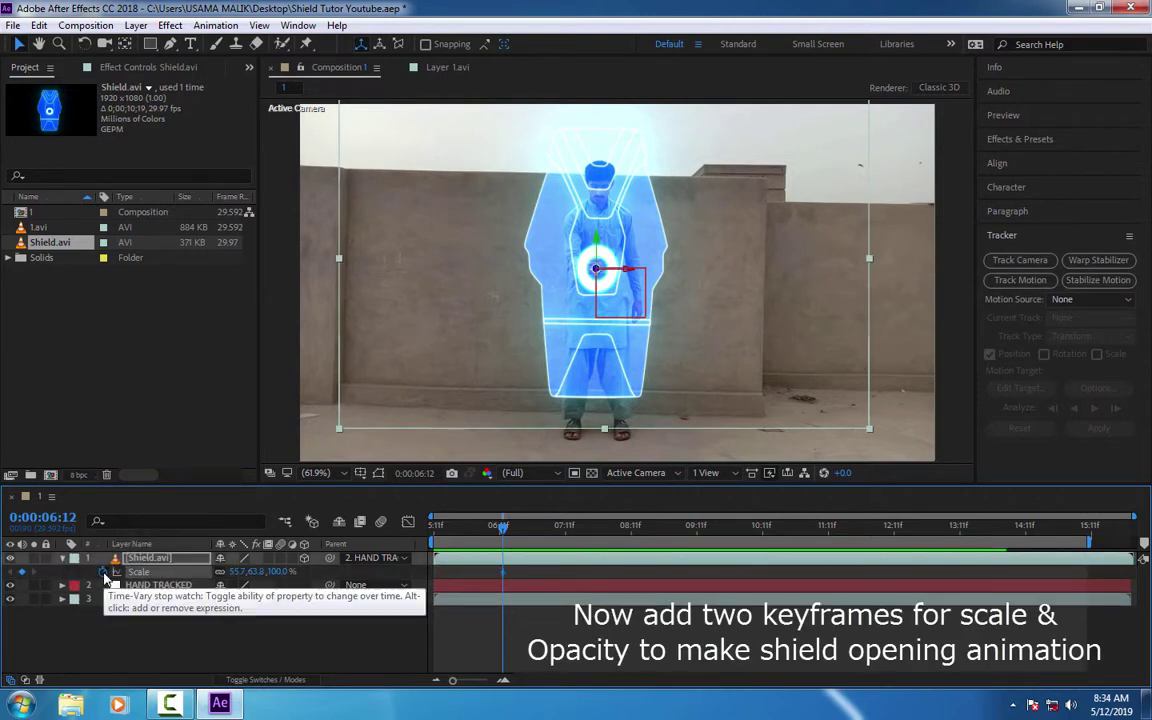
key(shift+t)
click(102, 585)
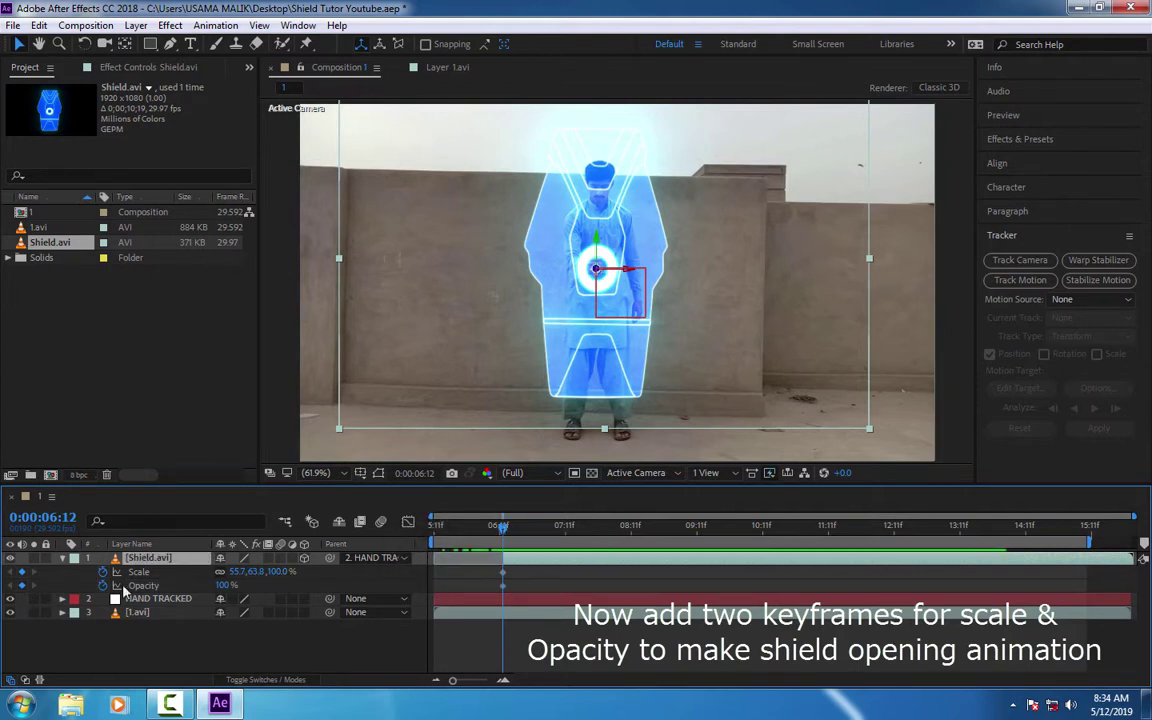
click(222, 585)
text(0)
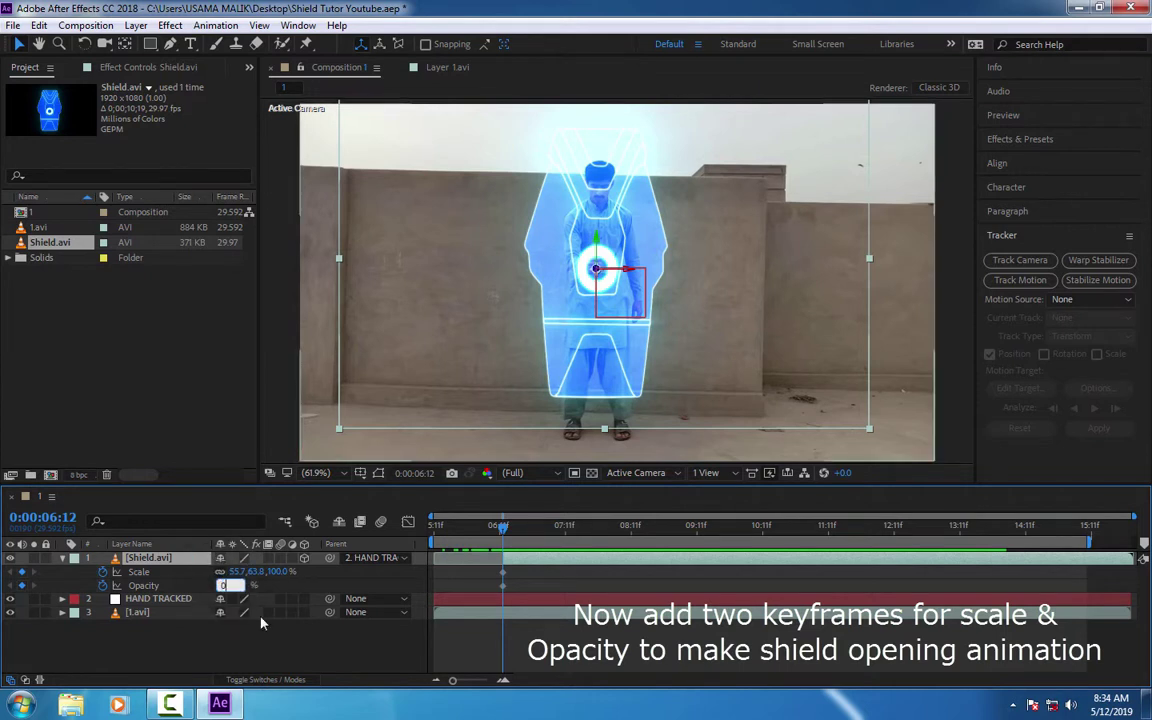
key(Return)
click(245, 571)
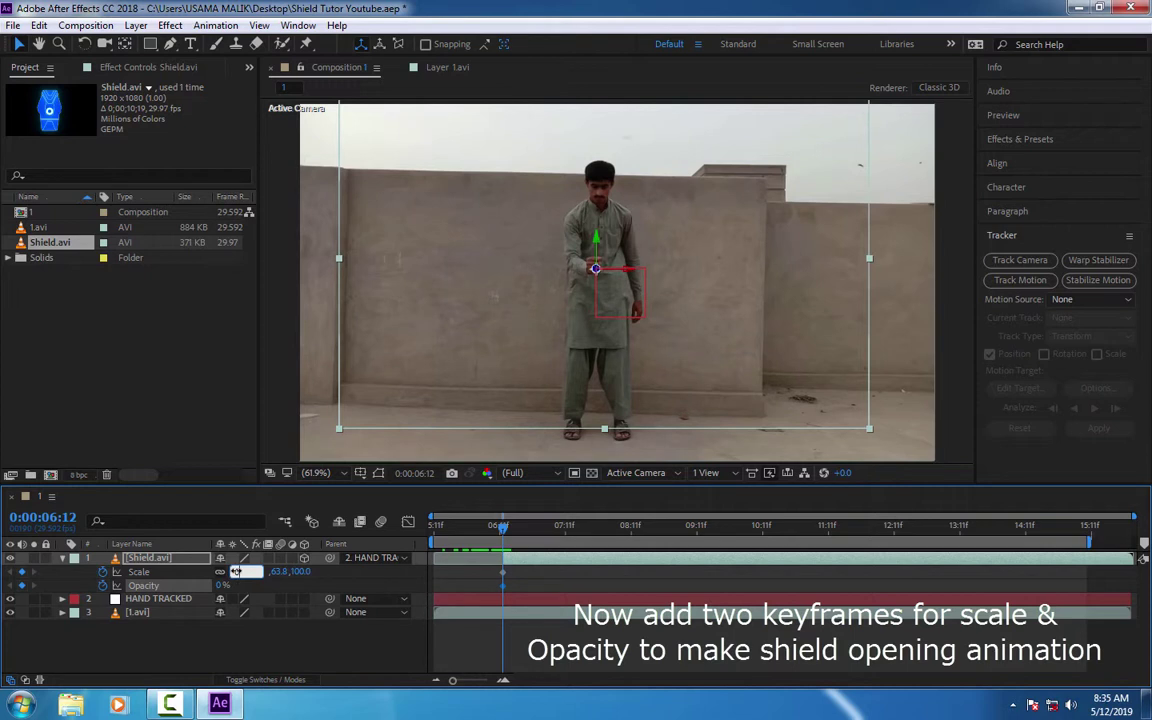
text(0)
key(Return)
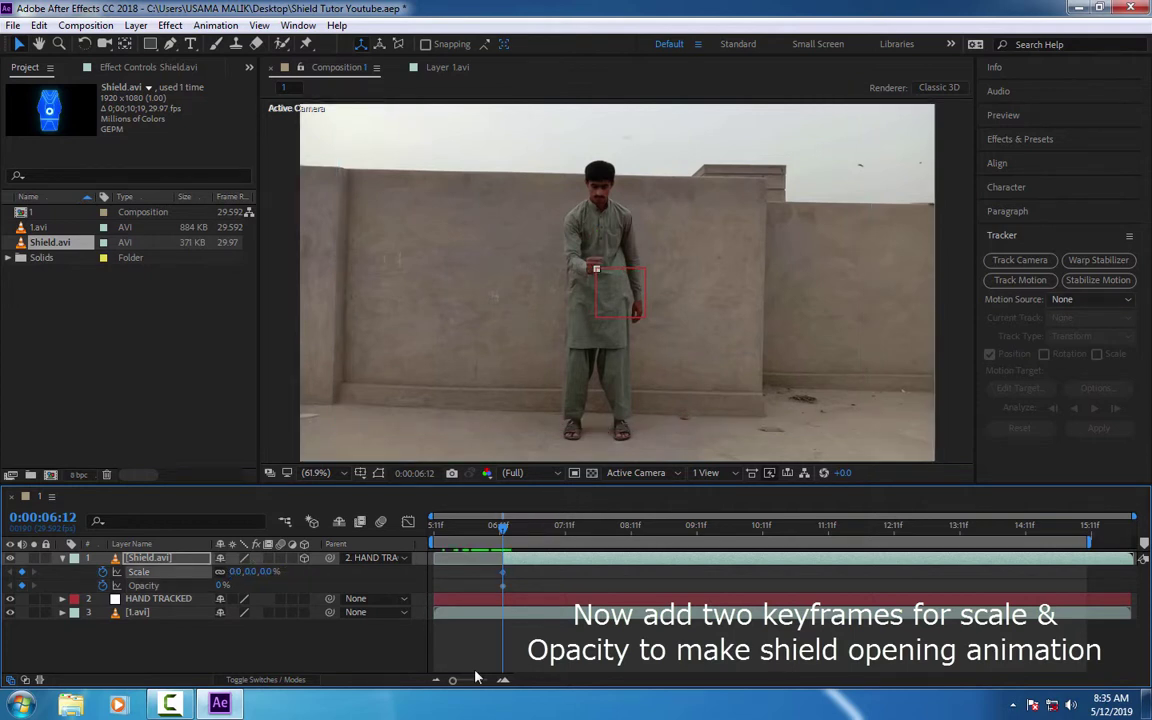
- At 0:00:06:16 set Opacity to 100% and Scale to 55.7%, then zoom the timeline out
drag(454, 681, 483, 681)
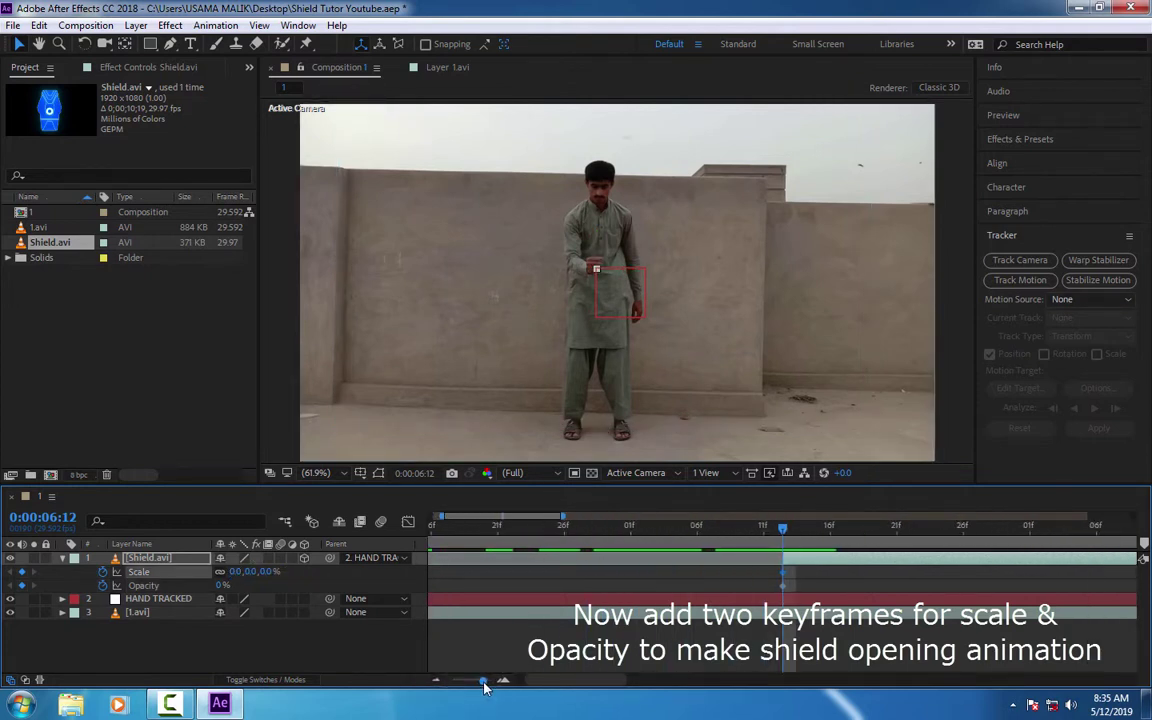
drag(807, 536, 836, 536)
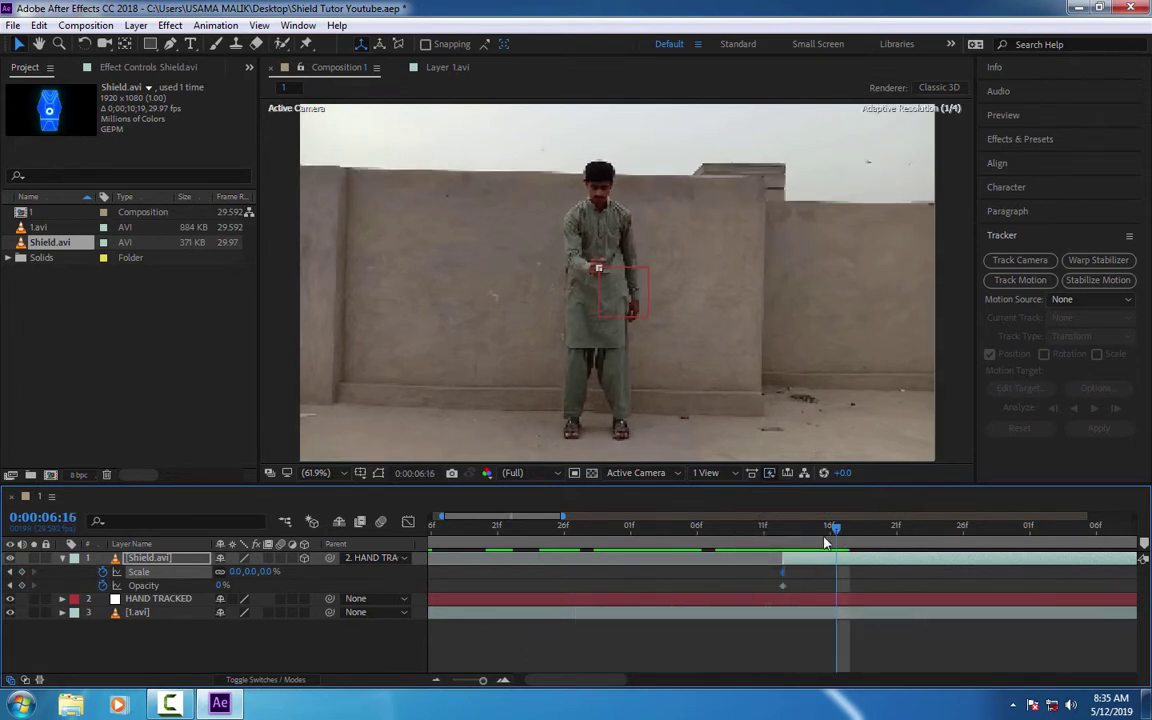
click(219, 585)
text(100)
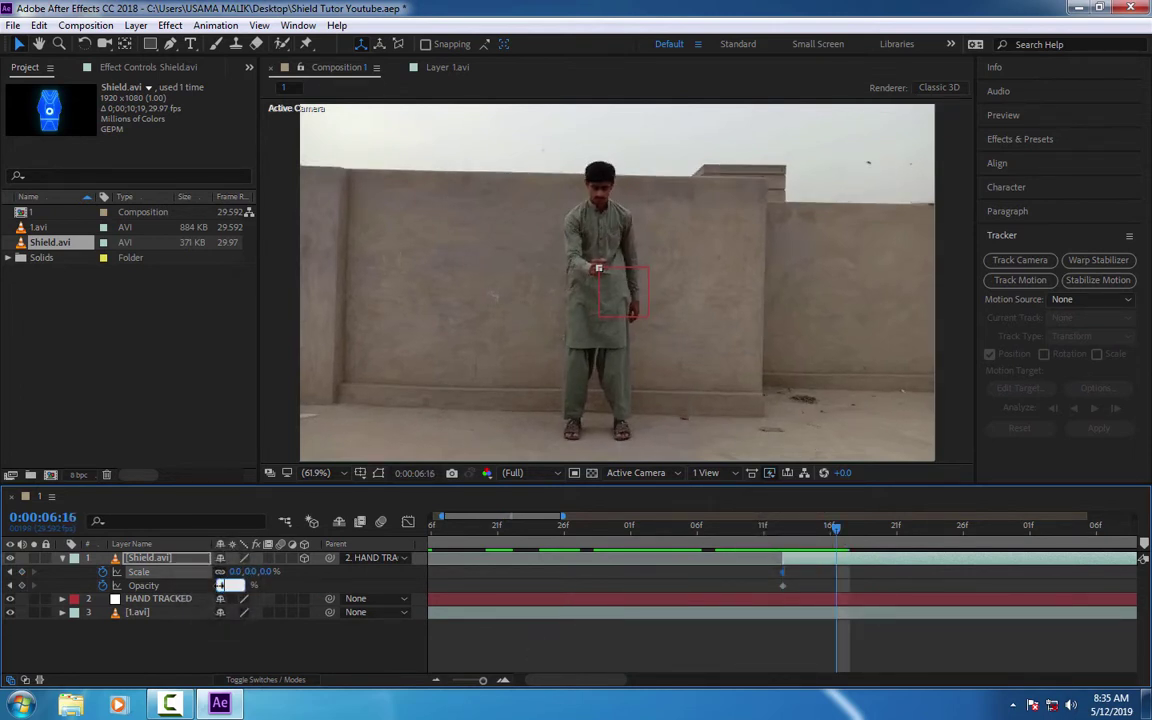
key(Return)
click(240, 571)
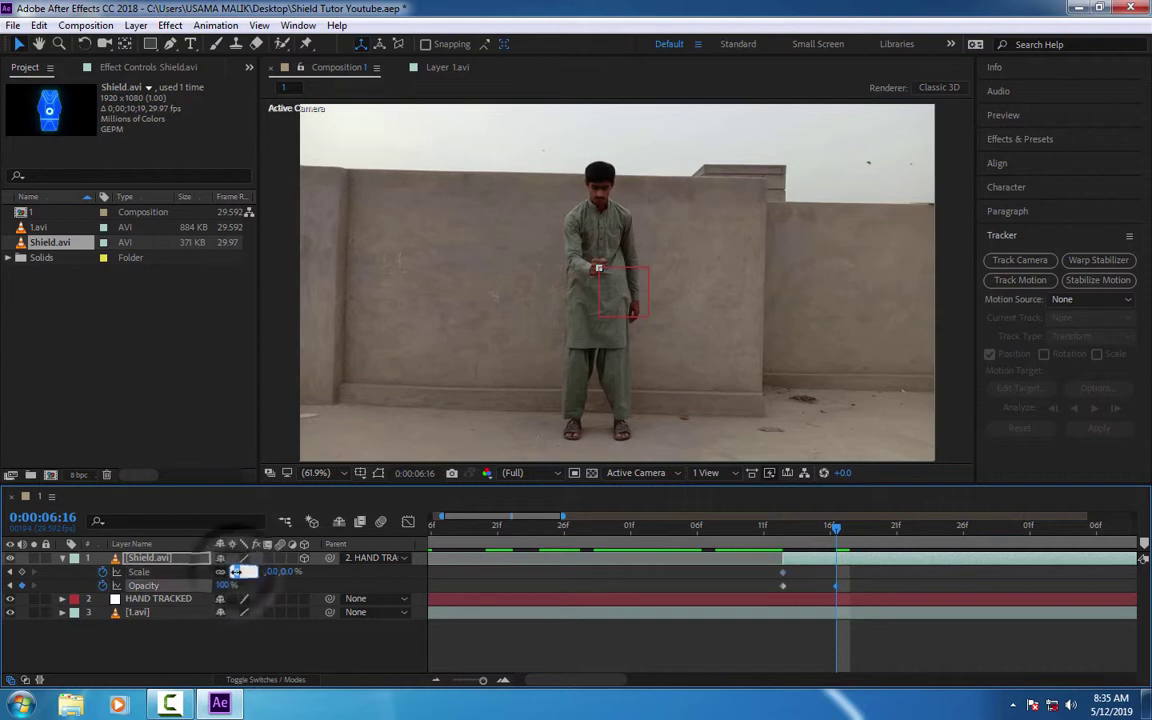
text(55.7)
key(Return)
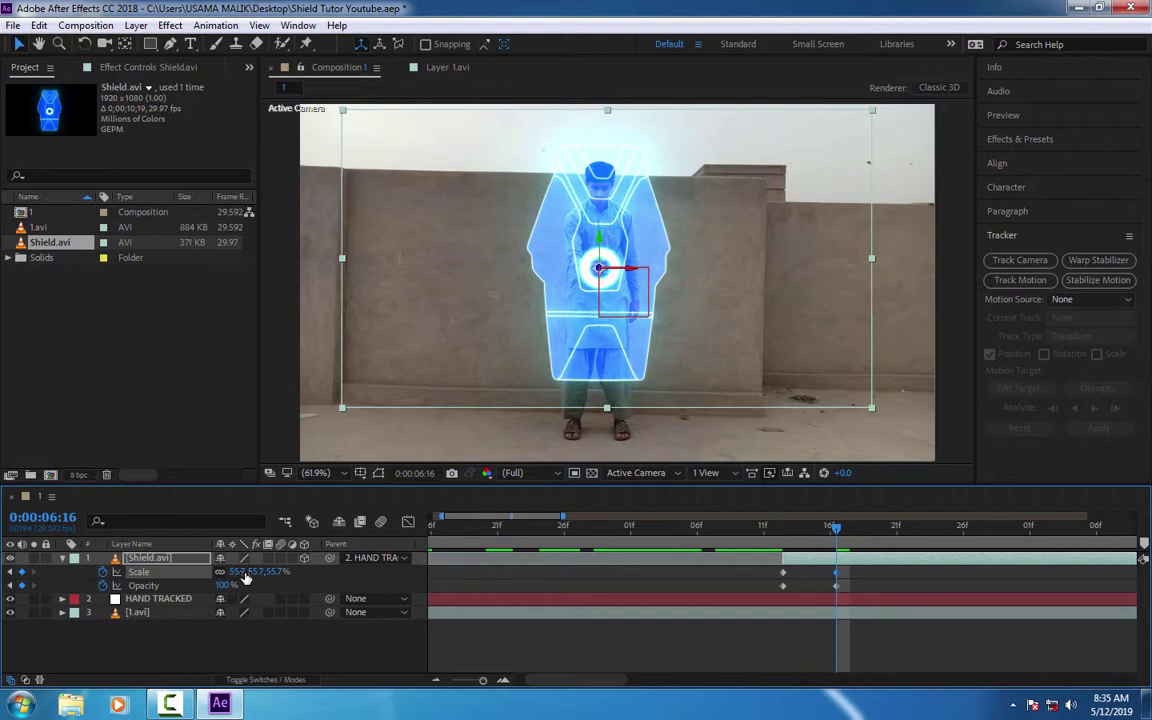
click(380, 628)
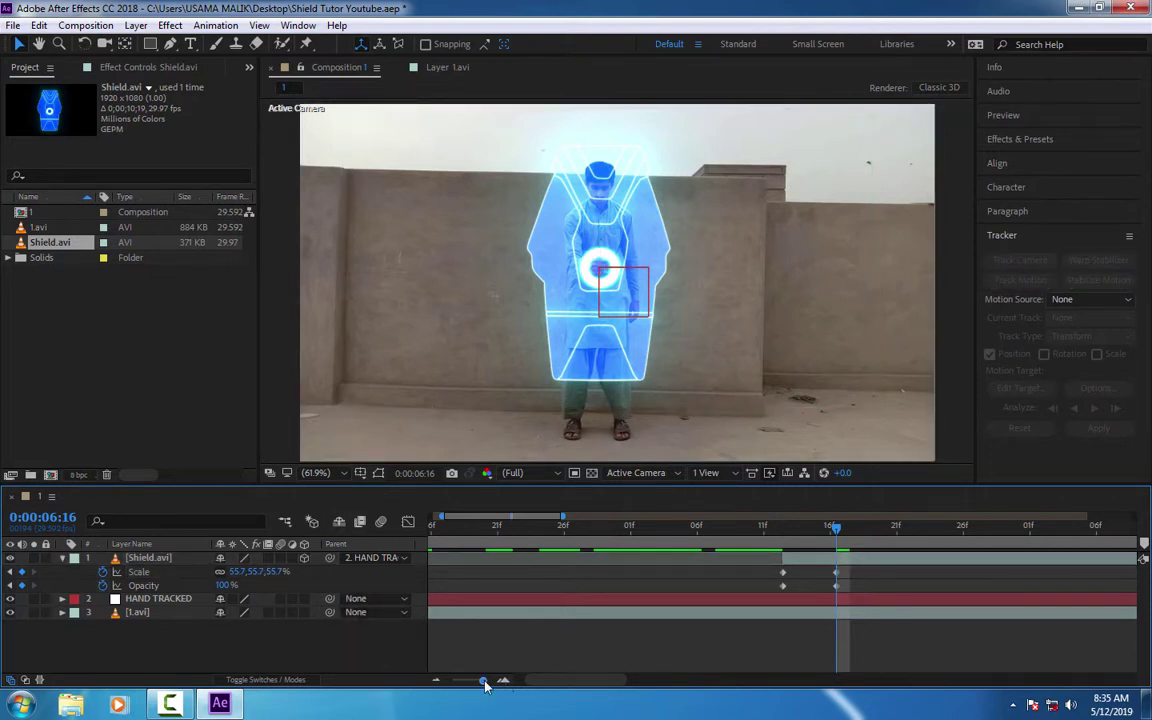
drag(484, 680, 437, 686)
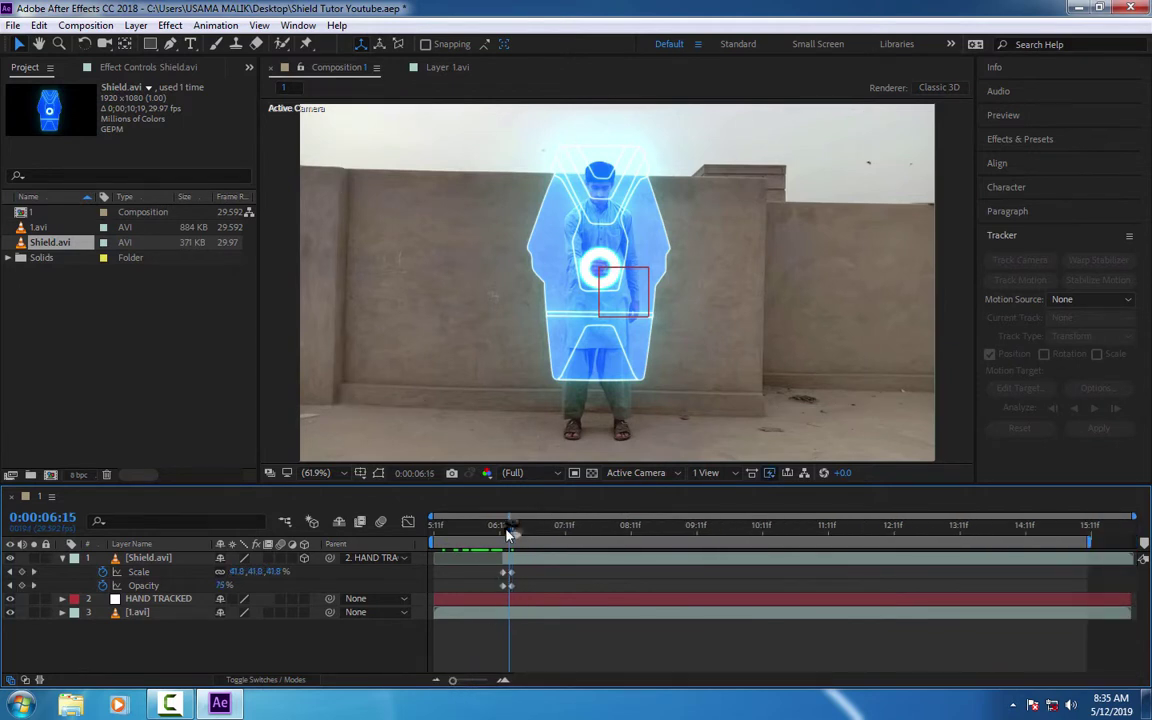
- Preview the shield's opening from 6:00 and shift its Scale and Opacity keyframes slightly later
mouse_move(510, 525)
mouse_down()
mouse_move(476, 433)
mouse_move(529, 543)
mouse_up()
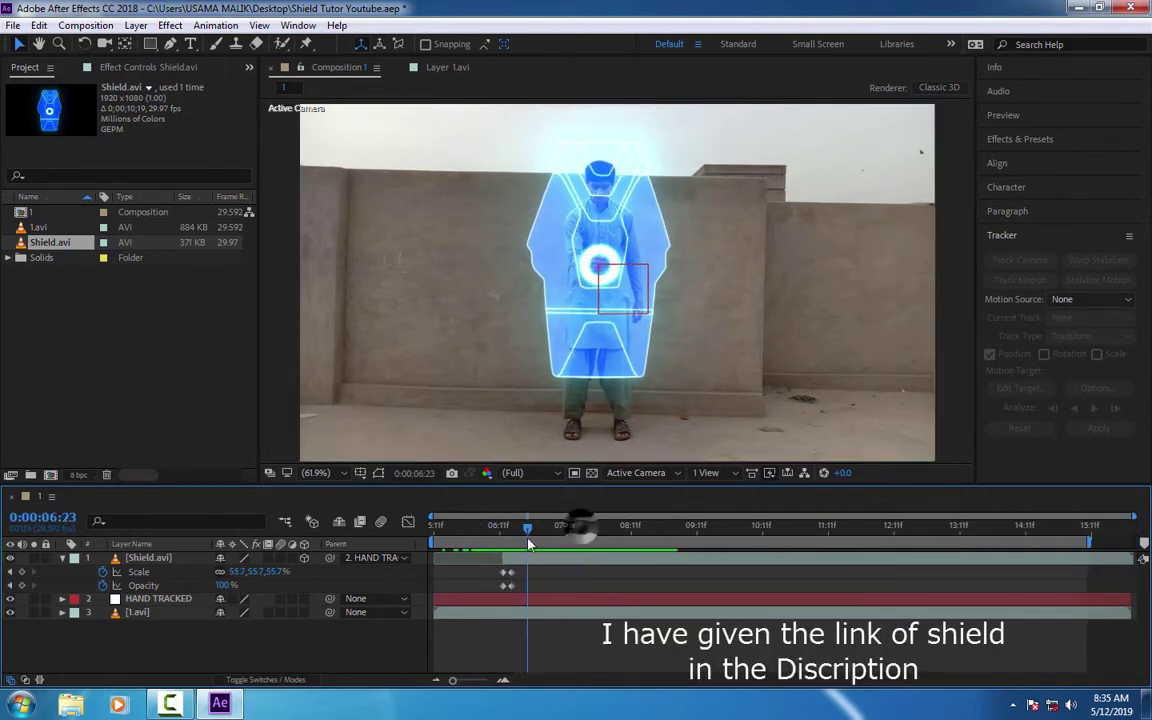
key(space)
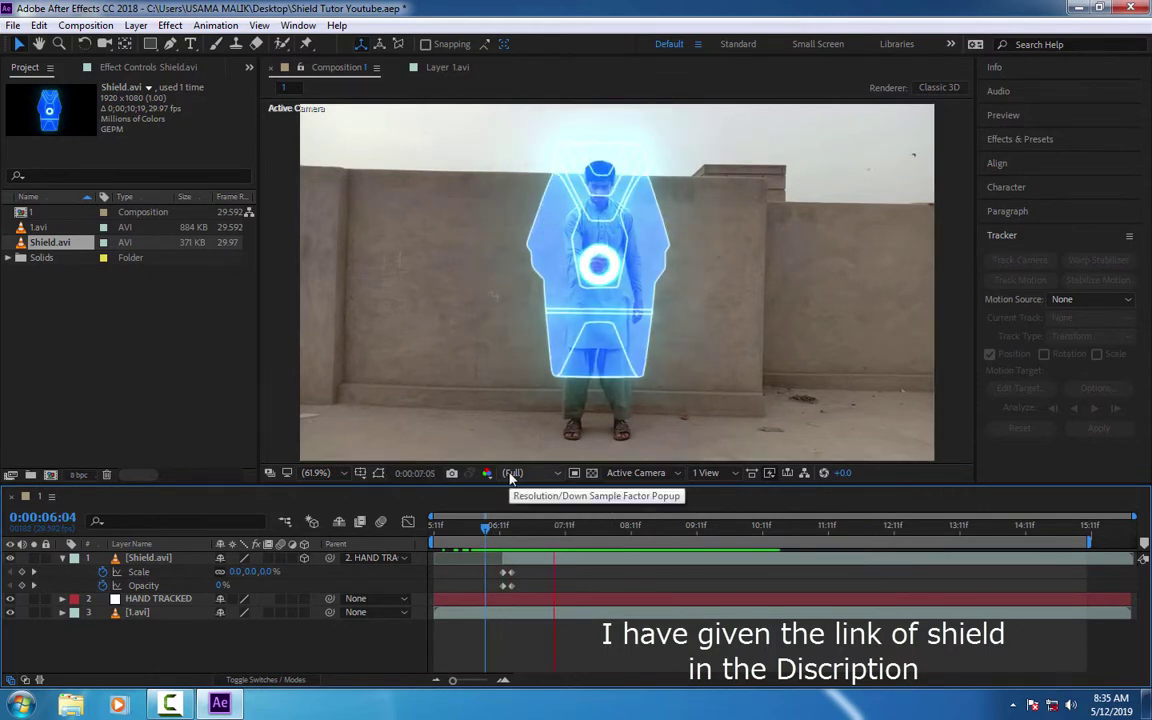
click(511, 586)
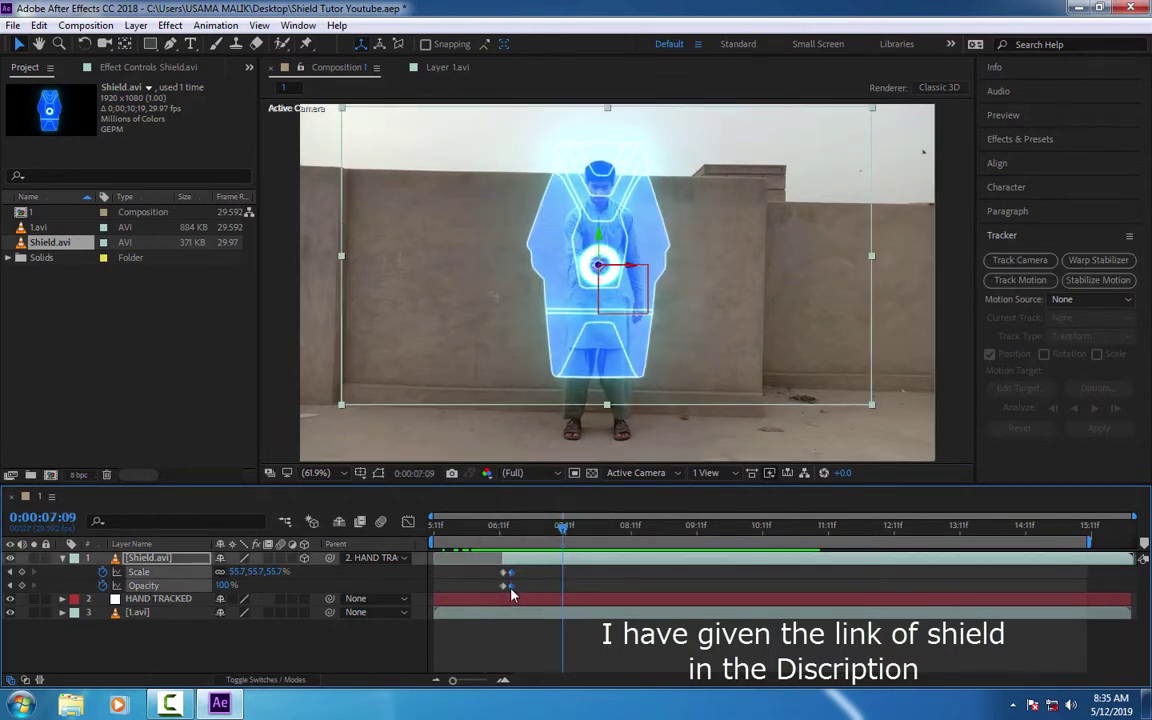
drag(511, 587, 524, 587)
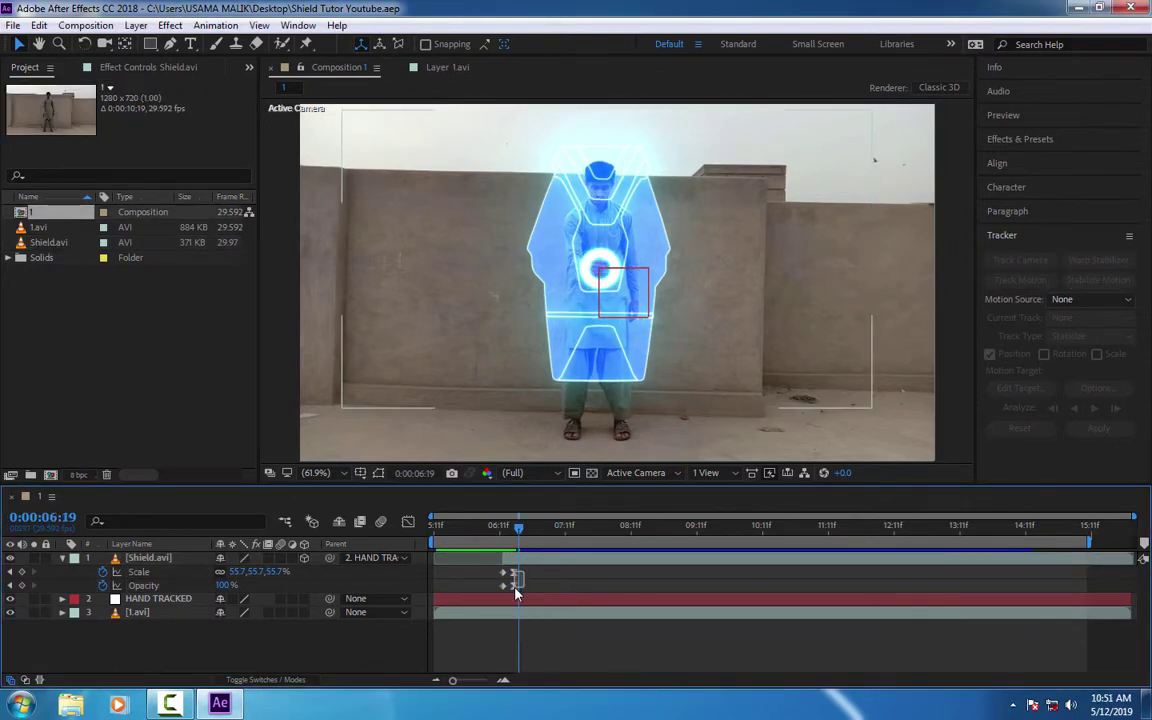
- Apply Easy Ease to the Scale and Opacity keyframes and scrub to check the smoother grow-in
click(515, 587)
right_click(515, 587)
mouse_move(610, 576)
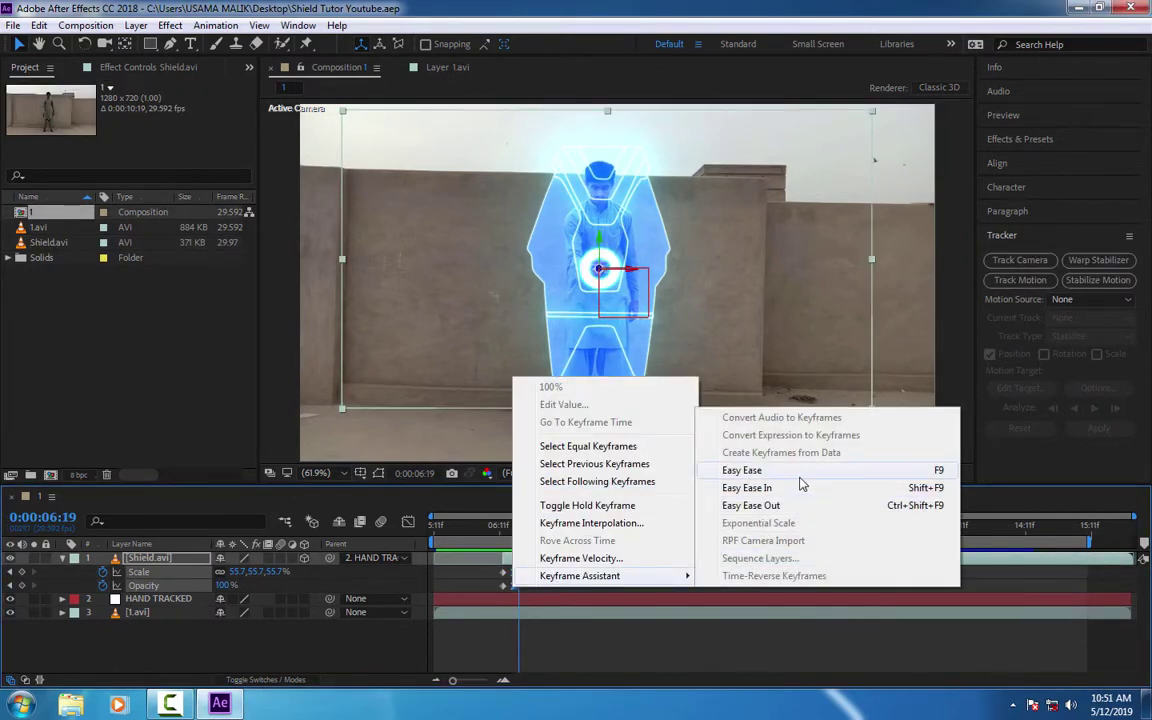
click(790, 472)
click(566, 588)
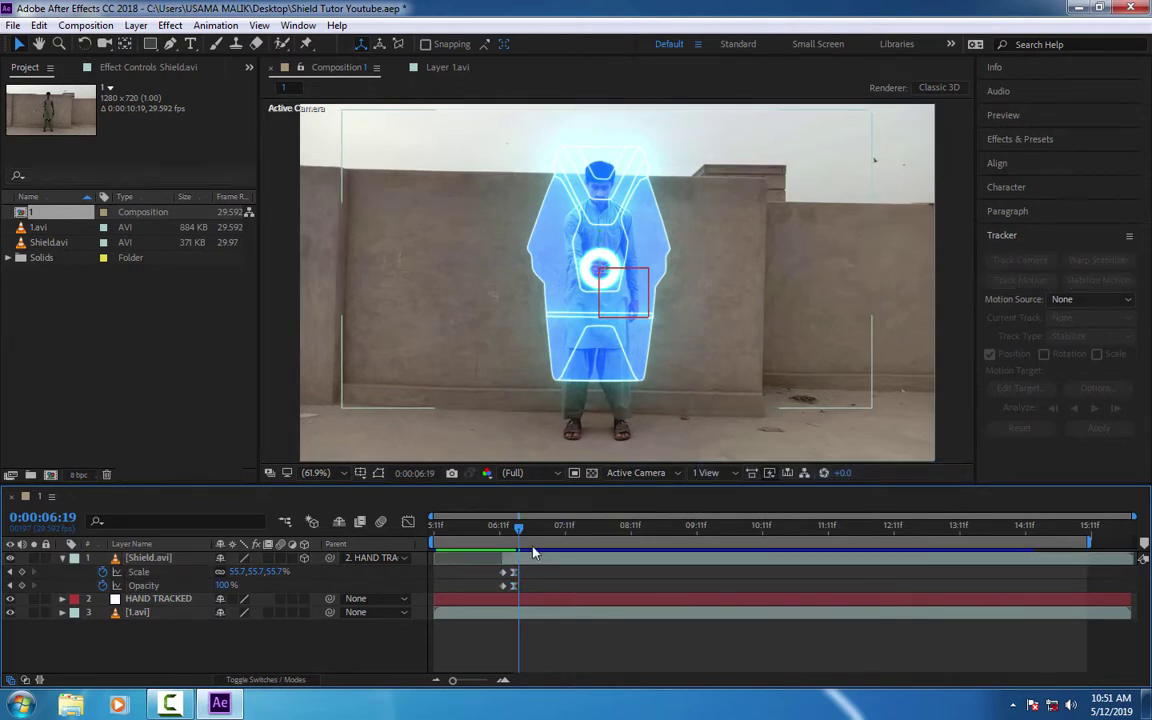
drag(521, 538, 551, 541)
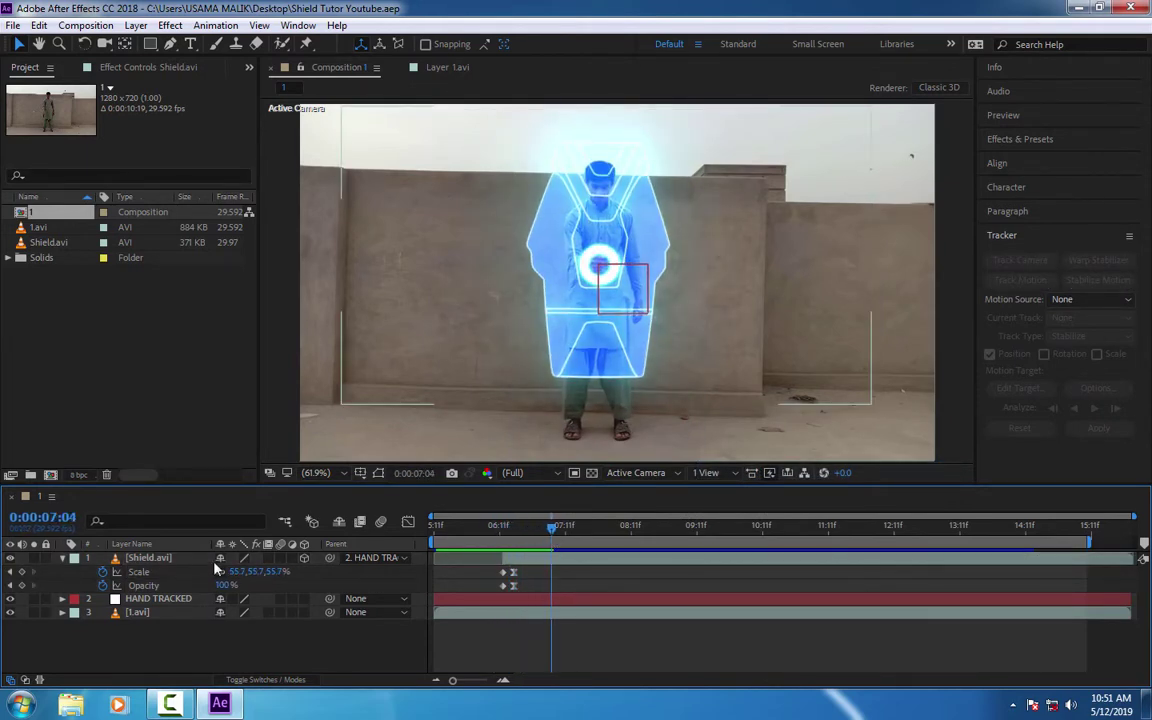
click(165, 563)
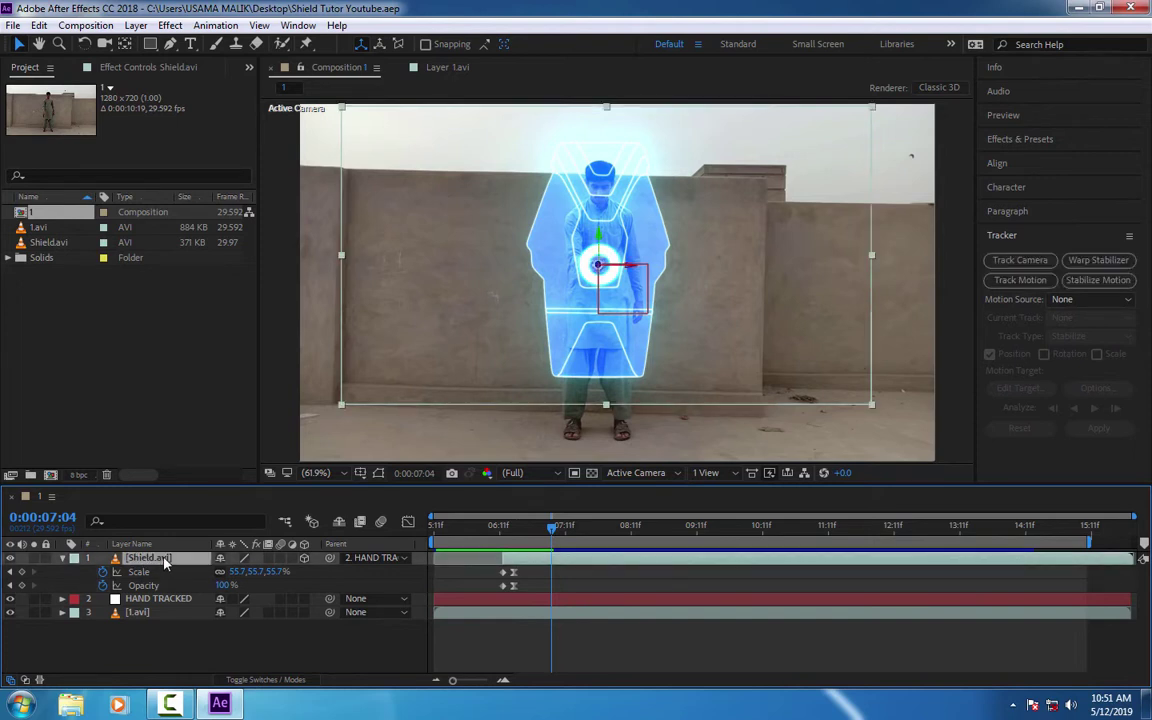
- Set starting Orientation, X Rotation and Y Rotation keyframes on the shield at 7:25
key(r)
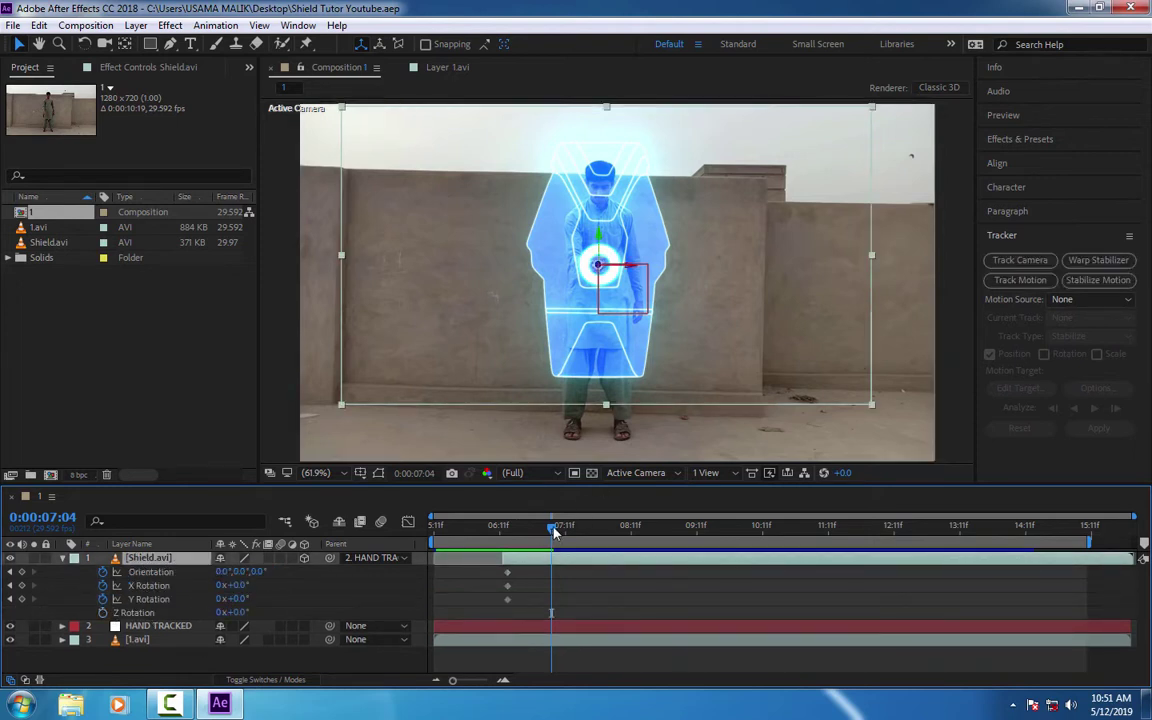
drag(556, 532, 600, 532)
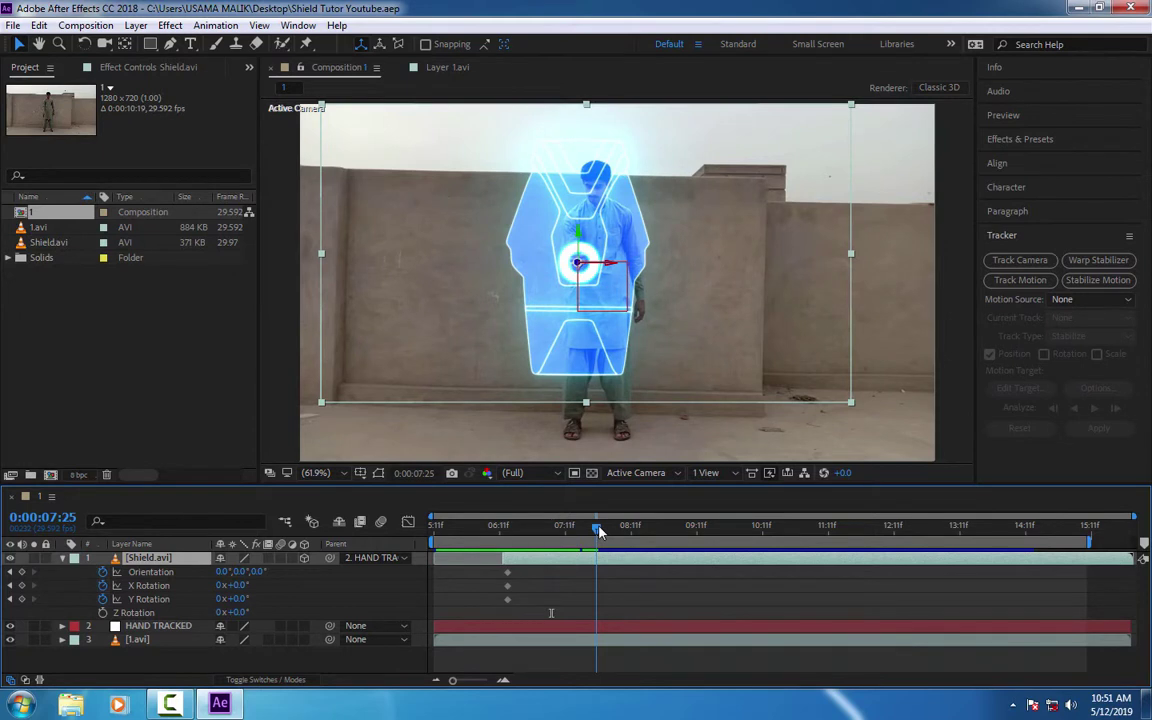
click(22, 571)
click(22, 585)
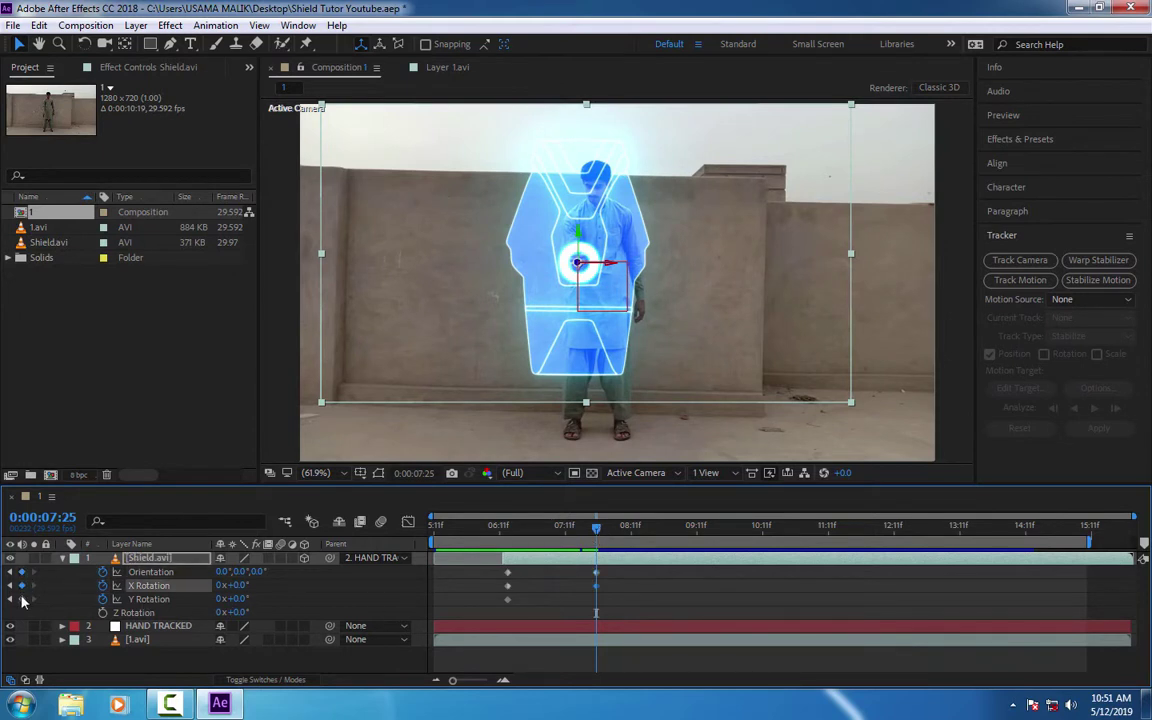
click(22, 598)
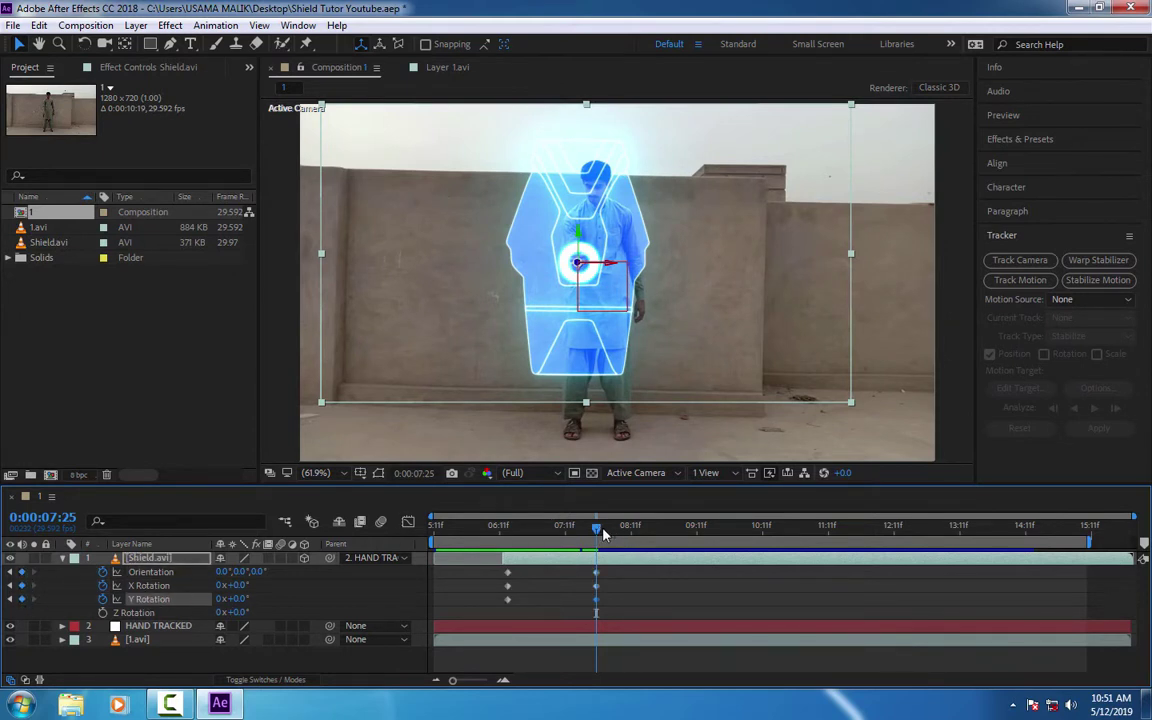
- Turn the shield sideways on Y at 8:20, key 4.8° at 9:26, then move that keyframe later
drag(597, 530, 652, 530)
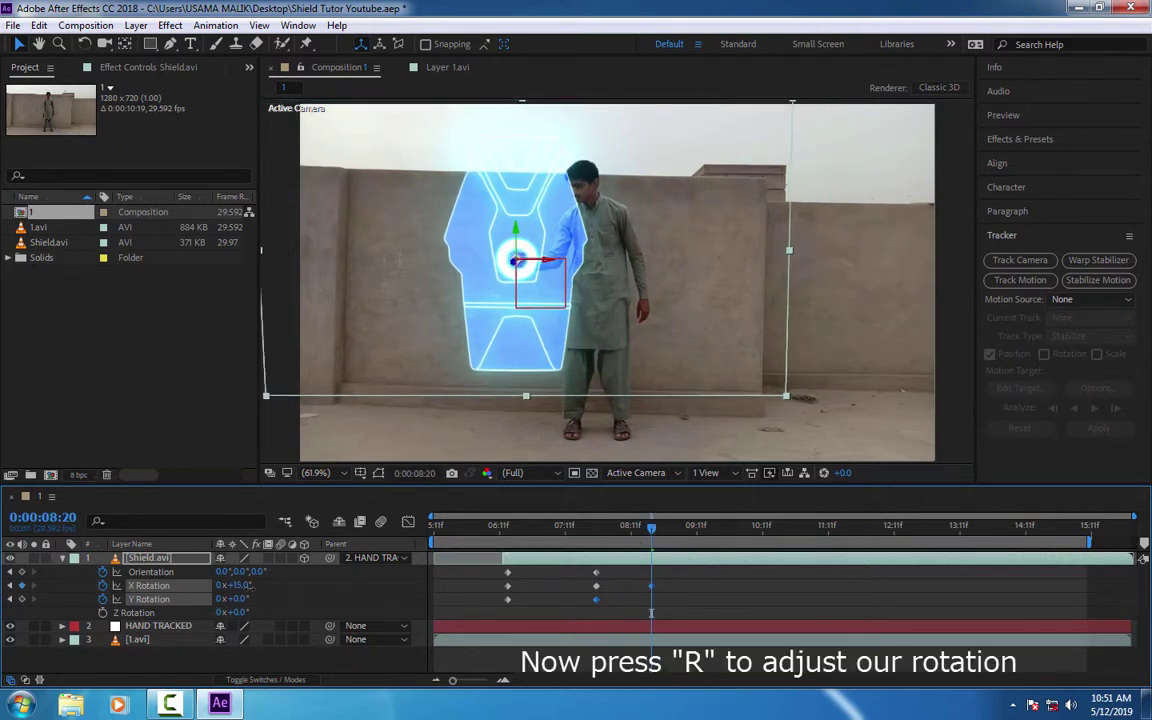
drag(241, 594, 252, 598)
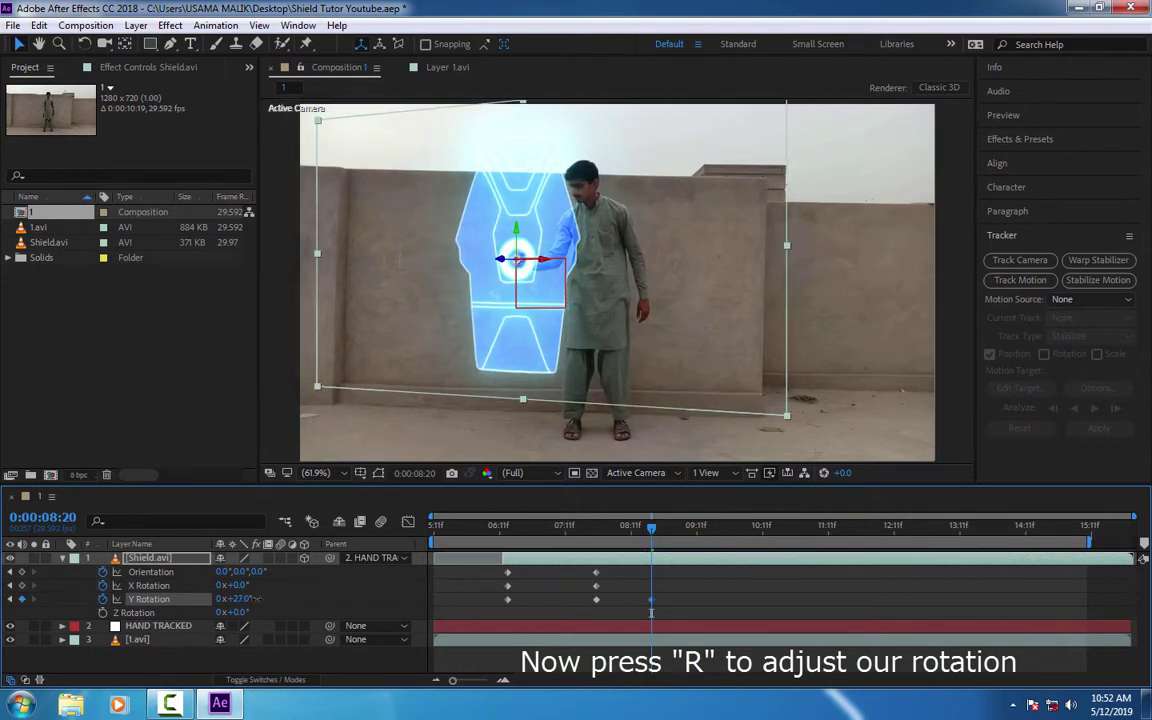
drag(658, 541, 733, 538)
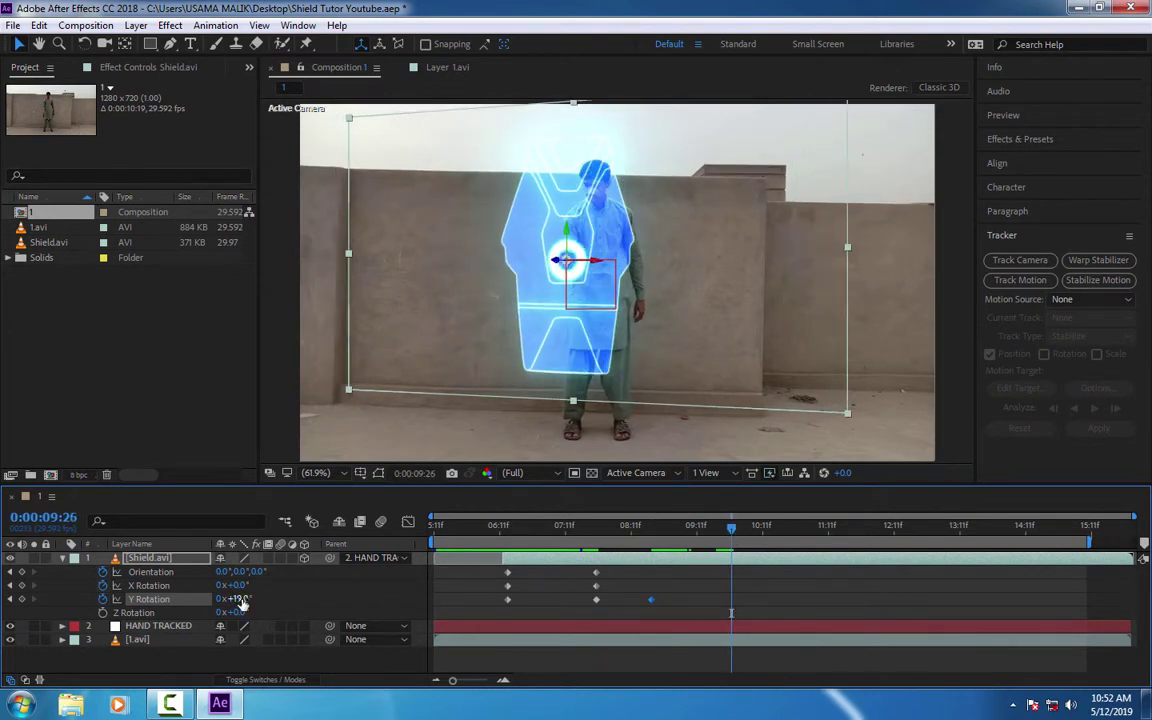
drag(240, 599, 250, 599)
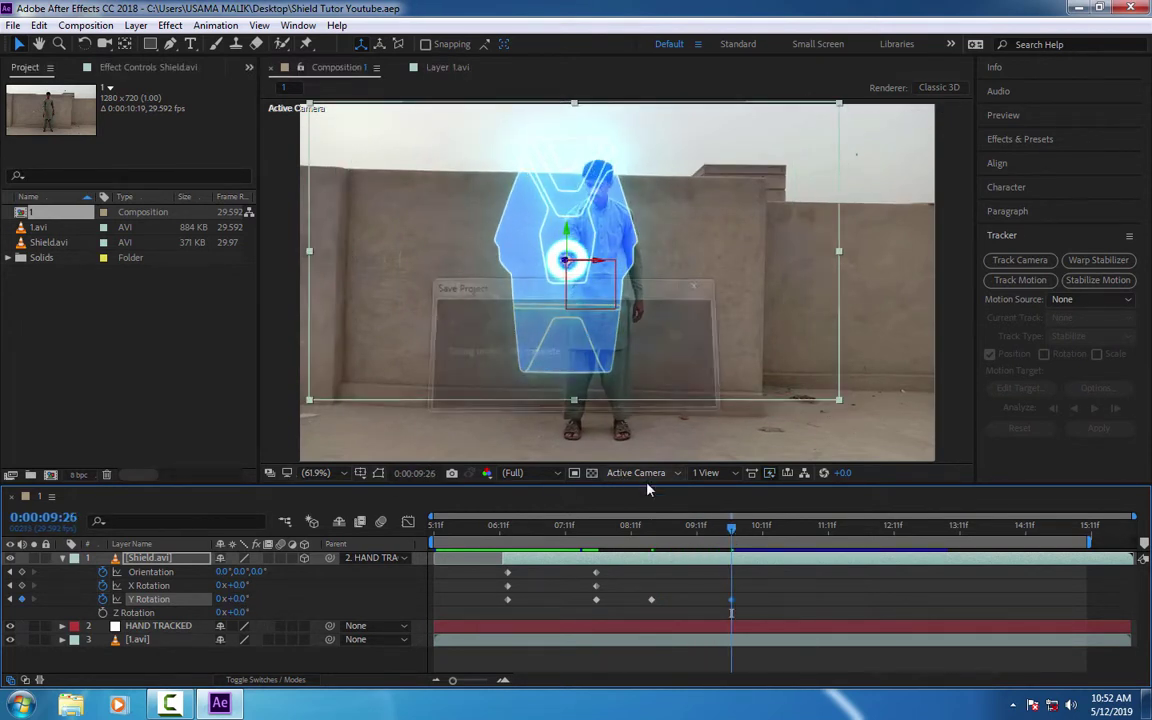
mouse_move(733, 535)
mouse_down()
mouse_move(620, 535)
mouse_move(709, 538)
mouse_up()
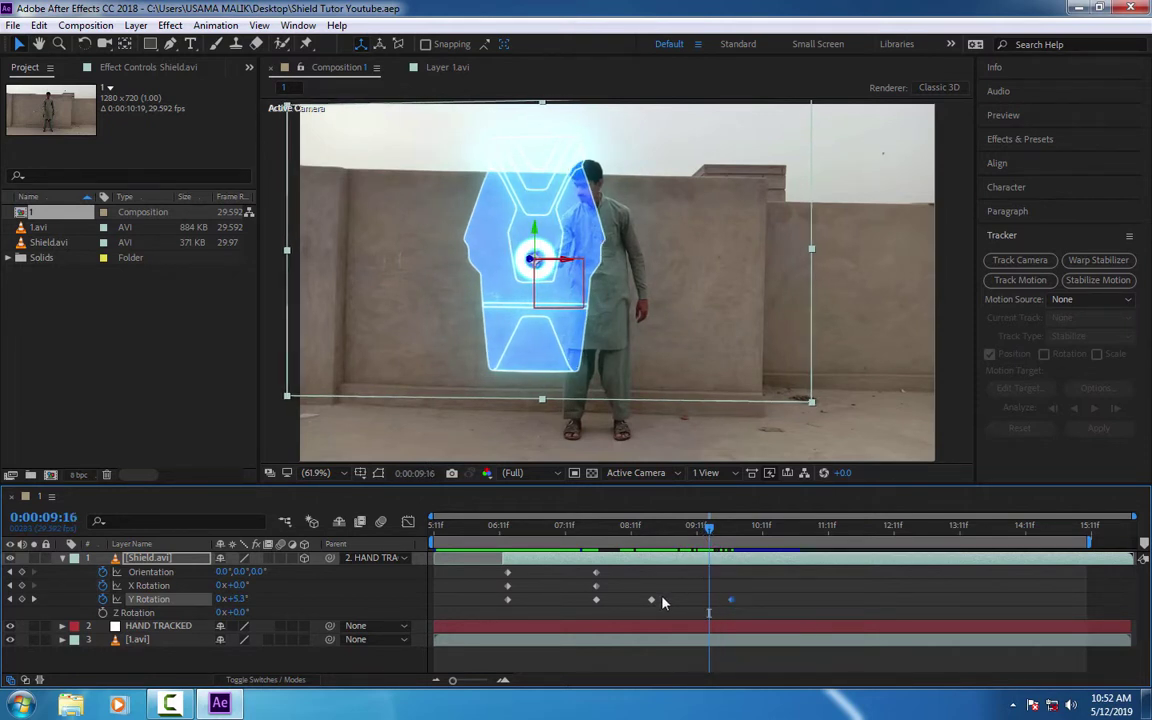
drag(735, 607, 822, 607)
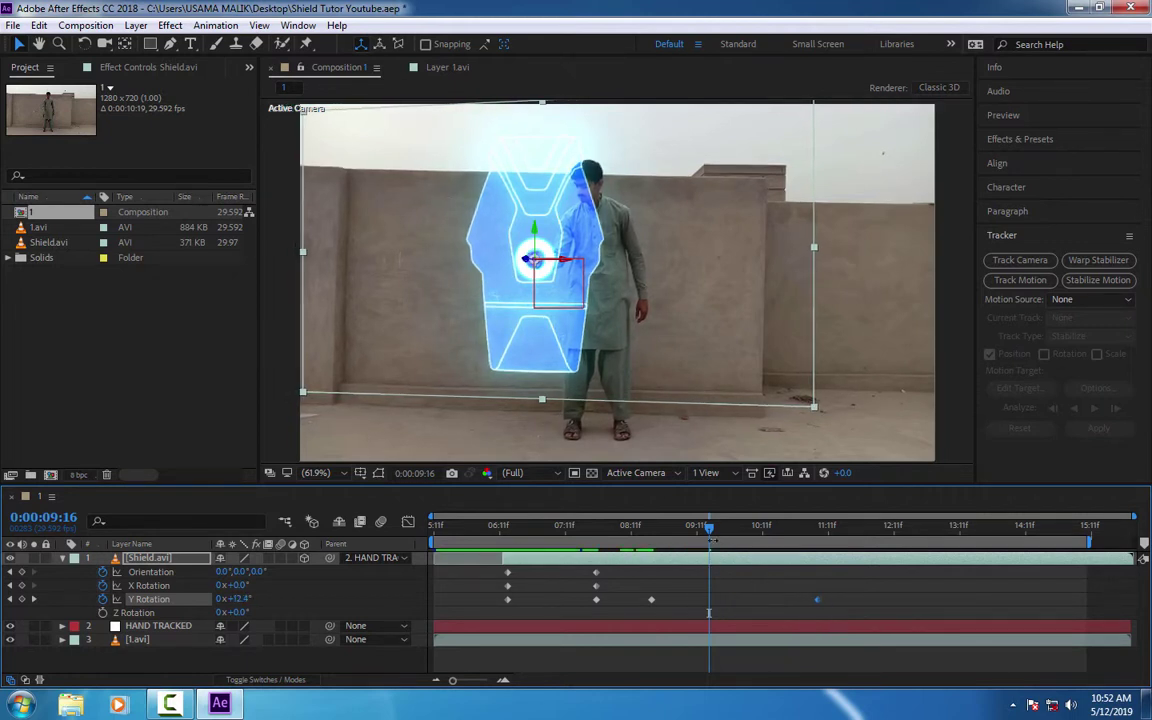
- Reset the Y Rotation to 0° at 9:24 and preview the rotation from 7:25
mouse_move(673, 528)
mouse_down()
mouse_move(643, 528)
mouse_move(679, 538)
mouse_up()
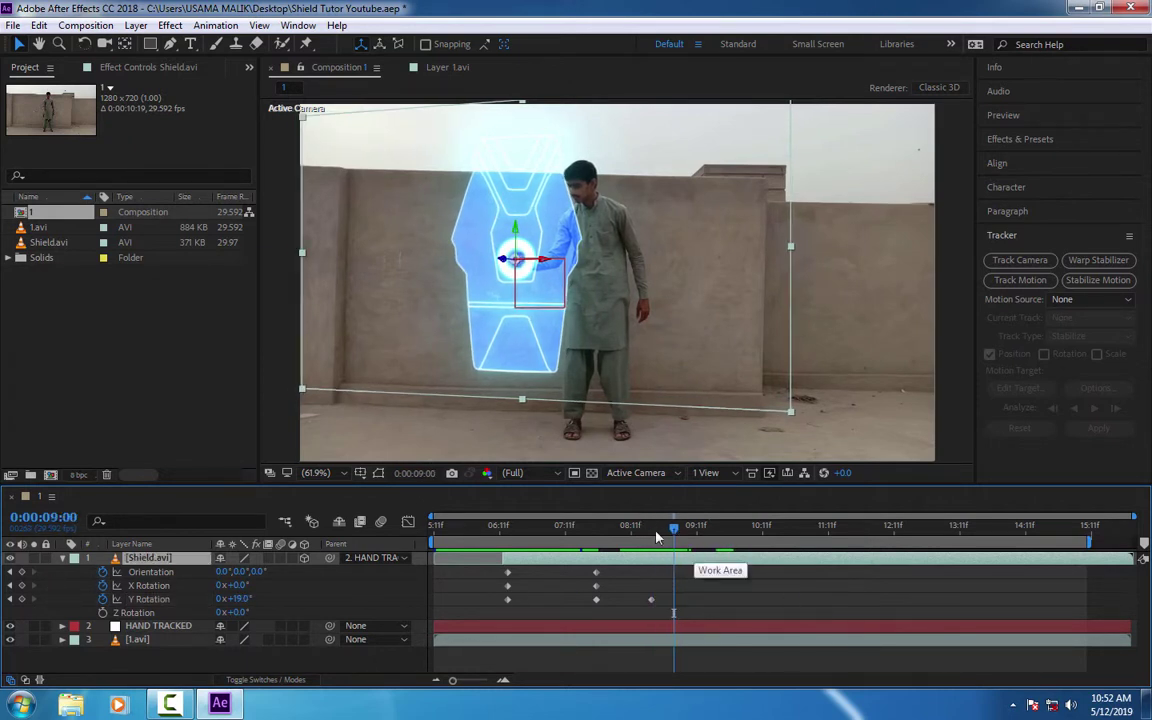
mouse_move(674, 538)
mouse_down()
mouse_move(643, 540)
mouse_move(729, 548)
mouse_up()
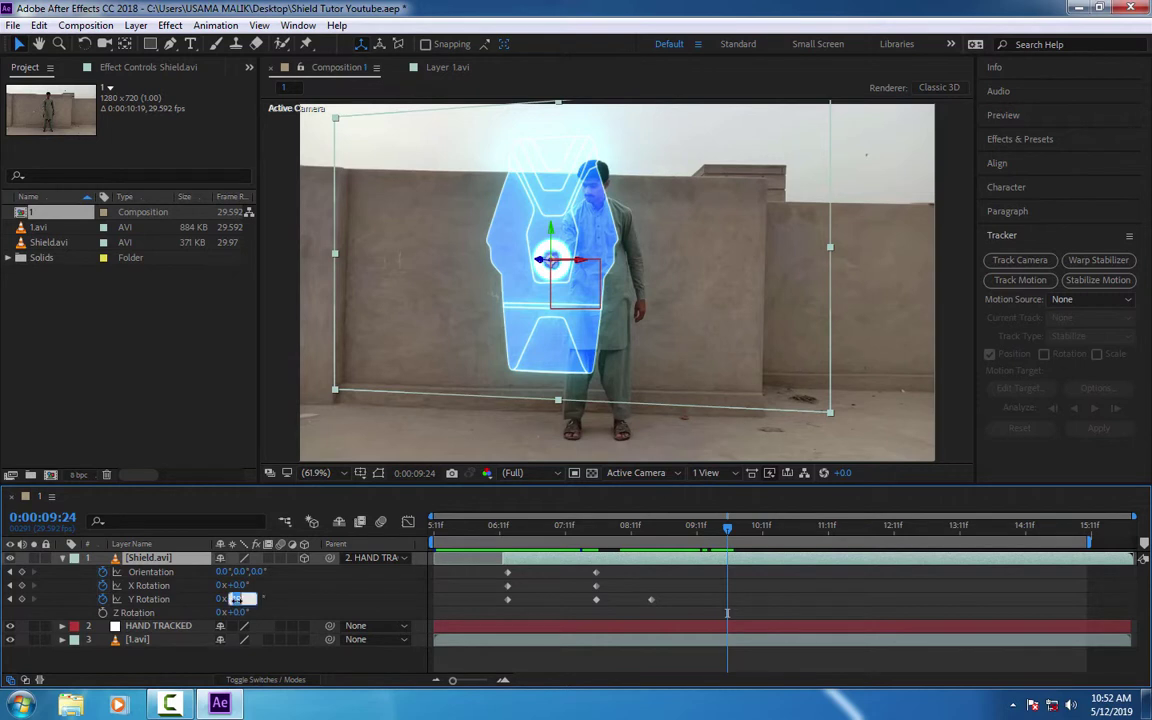
key(Return)
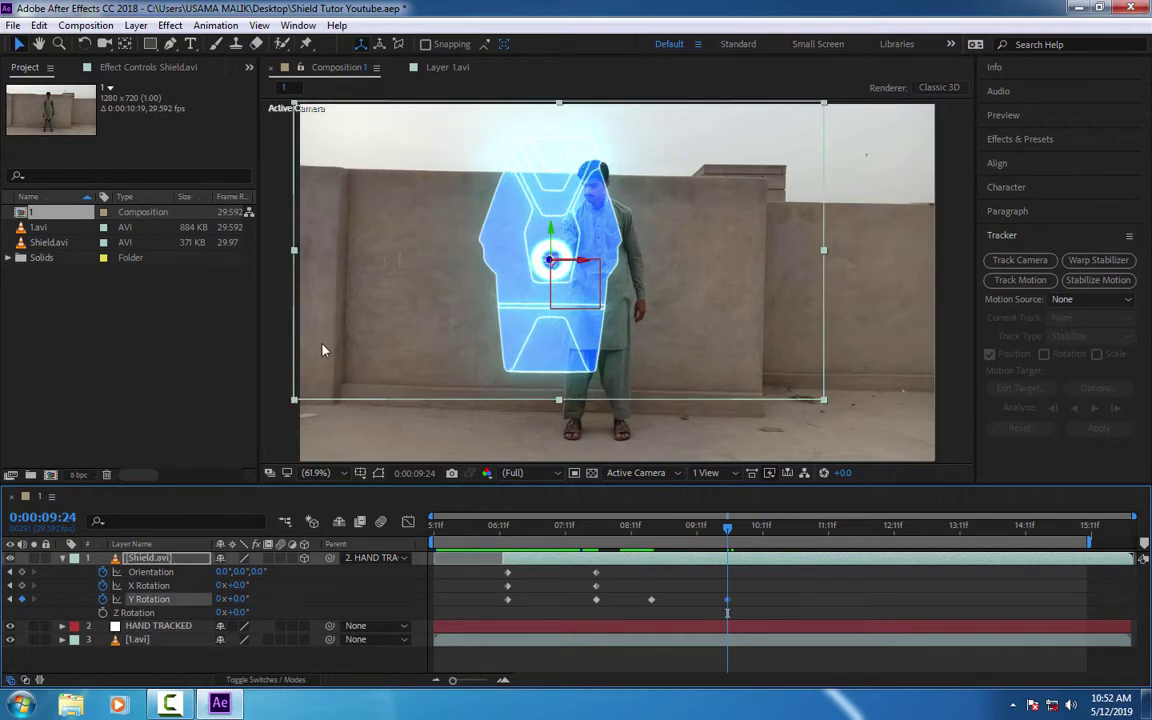
drag(725, 536, 596, 530)
key(space)
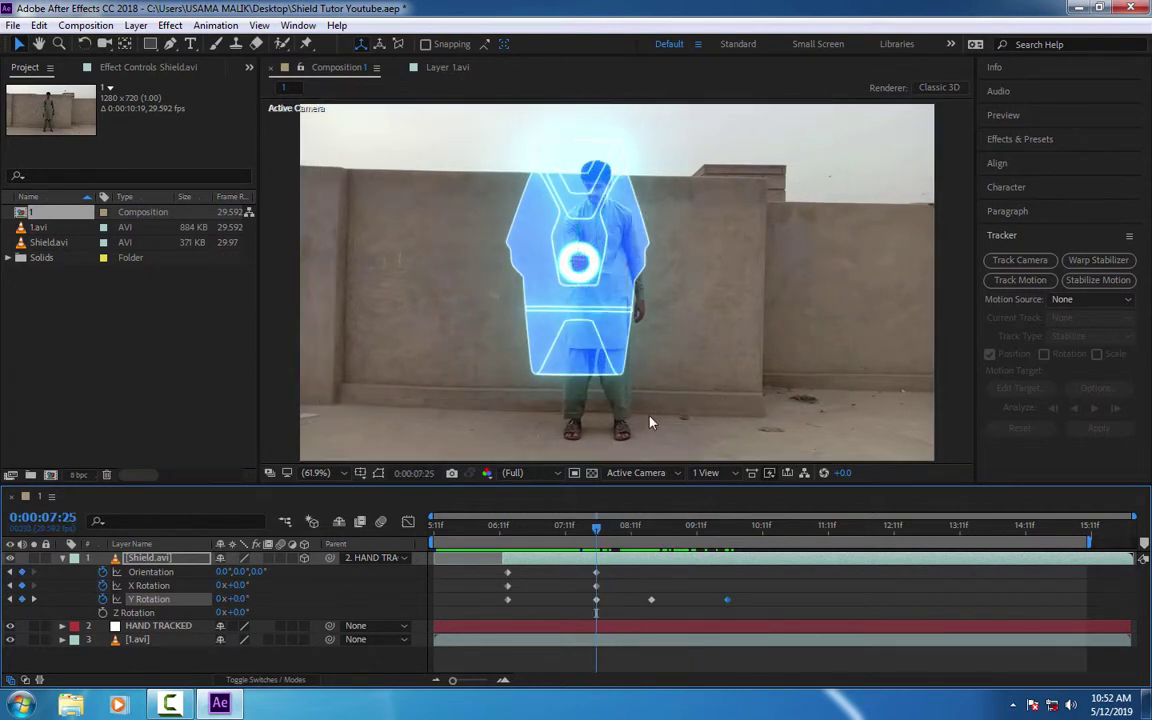
key(space)
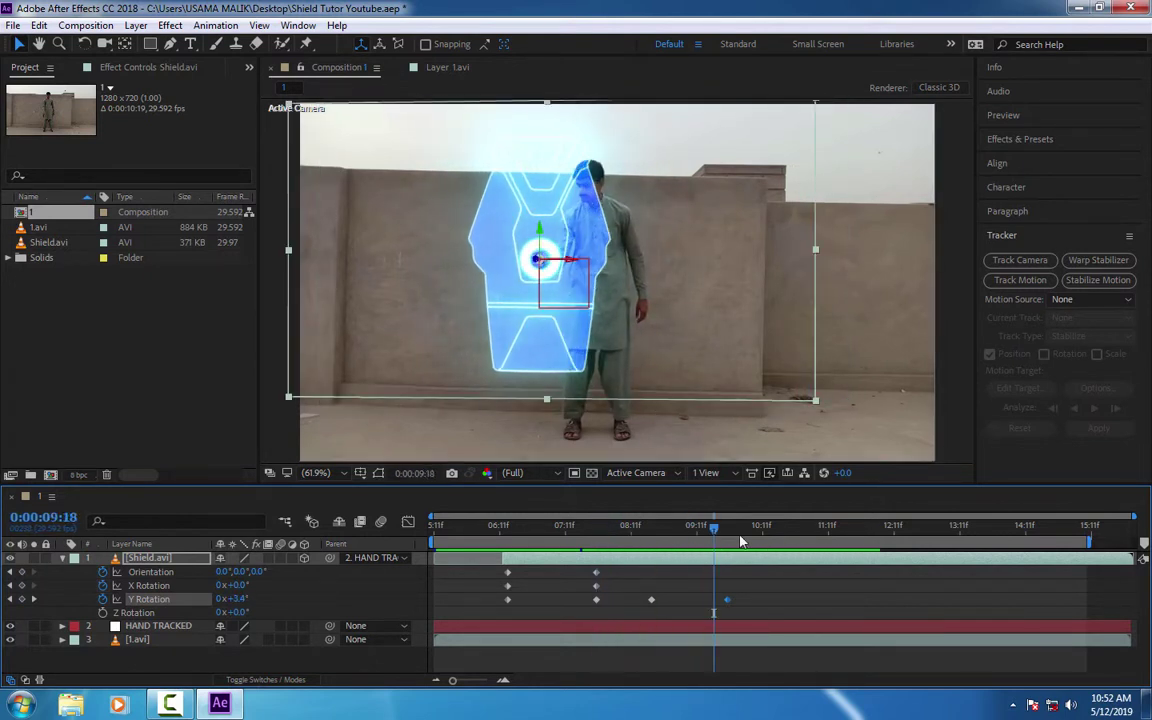
- Review frames 8:06–9:04 and add a Y Rotation keyframe at 9:22 holding 19.0°
click(651, 541)
drag(651, 541, 716, 541)
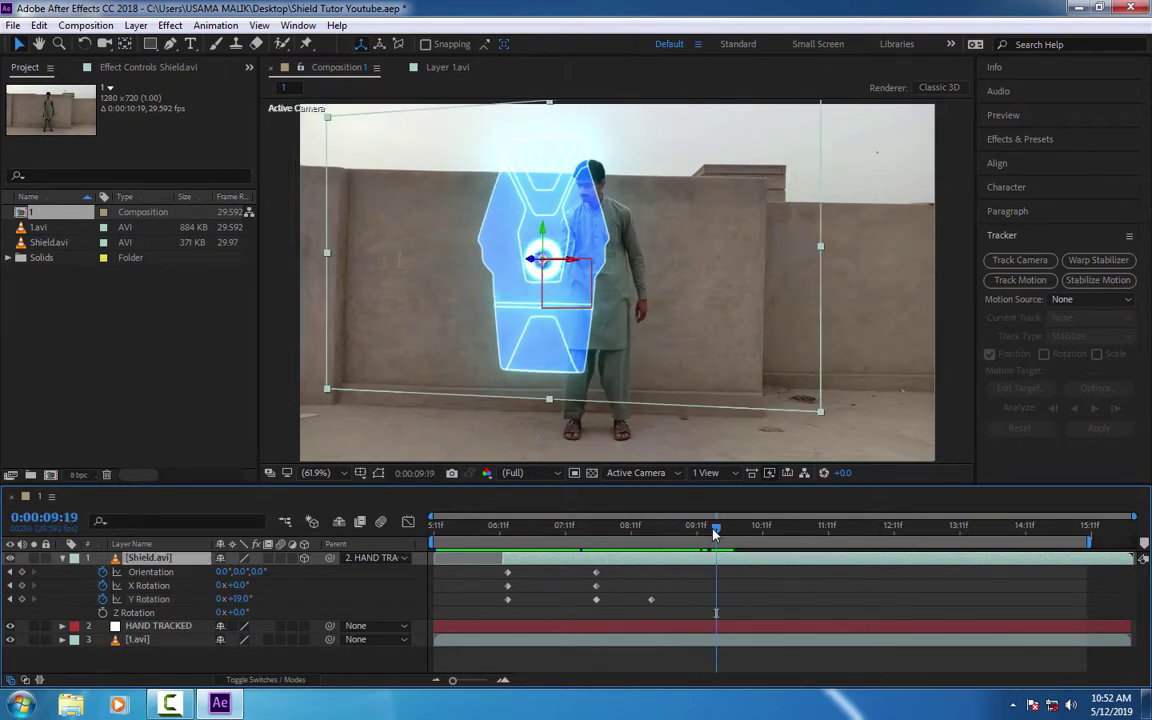
click(618, 546)
drag(618, 546, 722, 548)
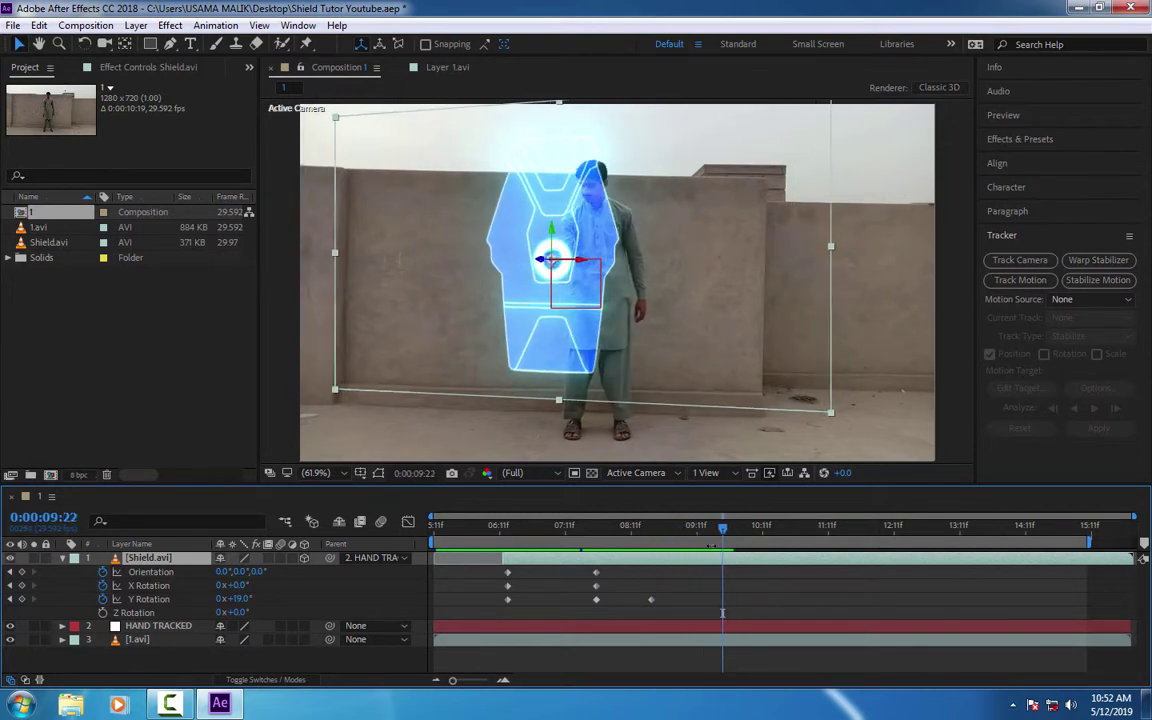
click(22, 600)
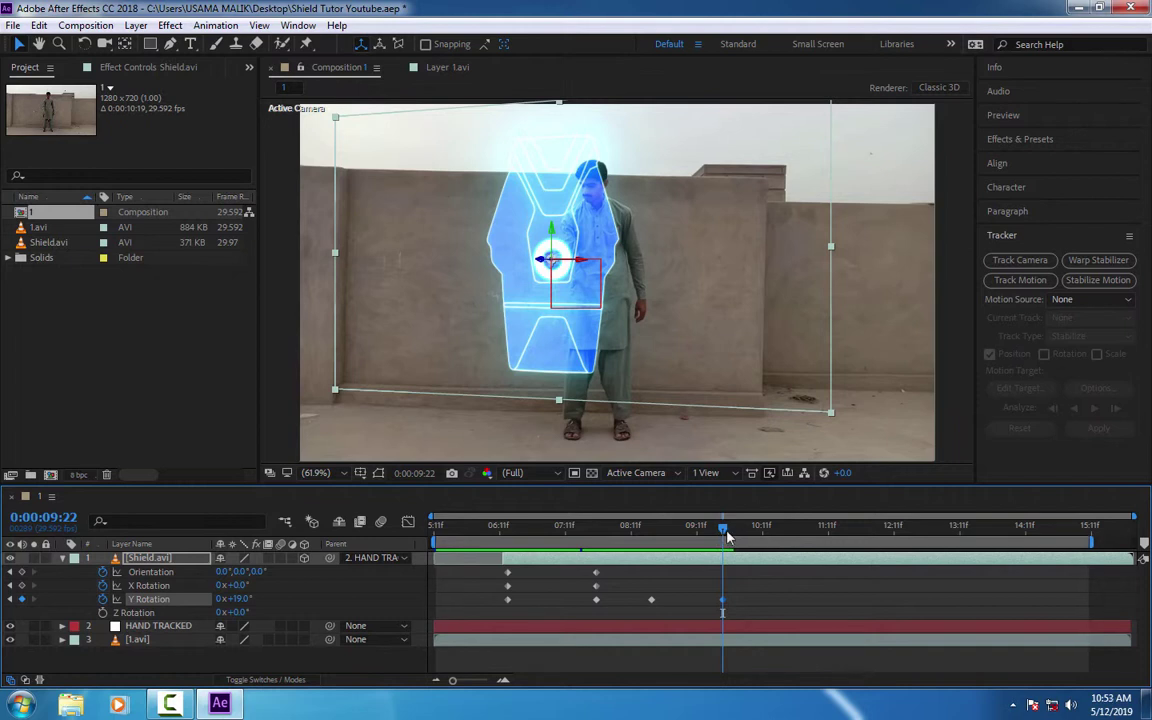
drag(728, 538, 743, 538)
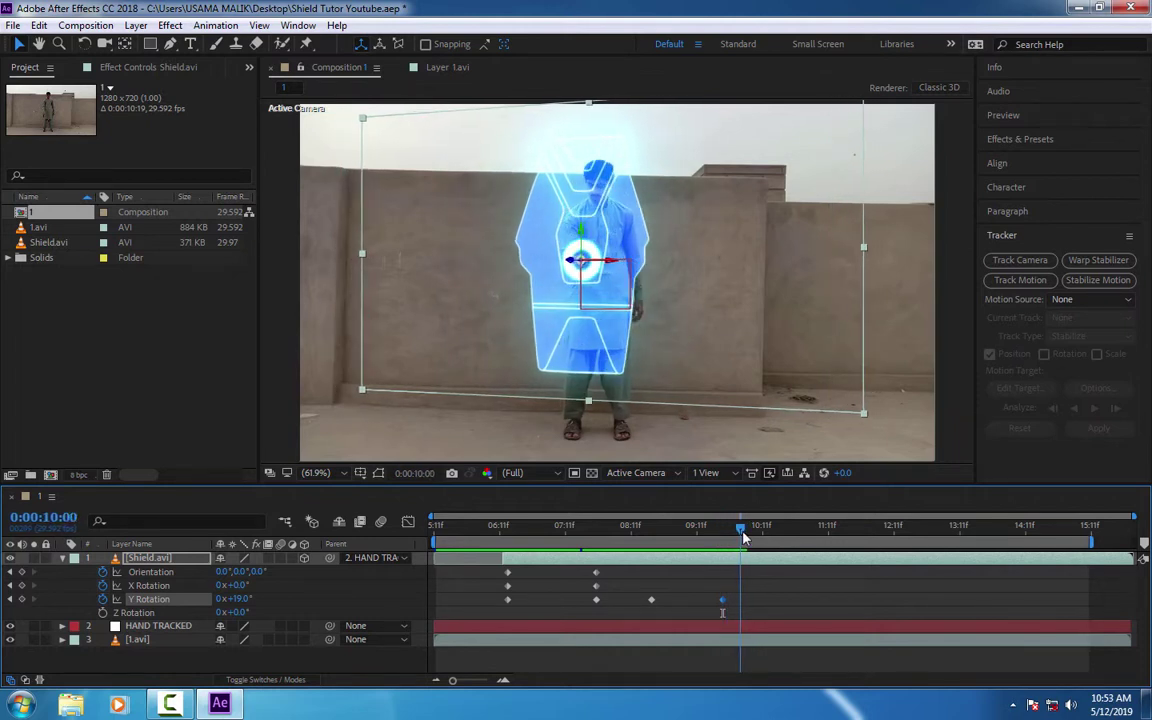
- Key the shield's Y Rotation at 0° at 10:00 and play back to check the turn
text(0)
key(Return)
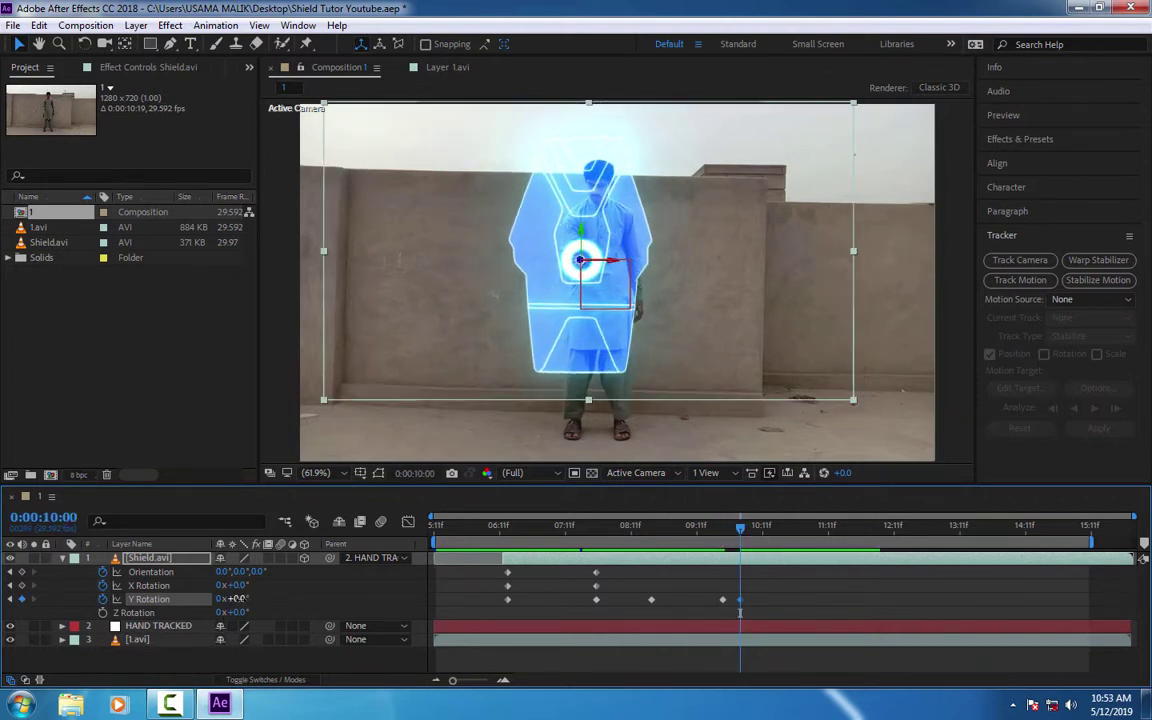
key(Page_Up)
key(Page_Up)
key(Page_Up)
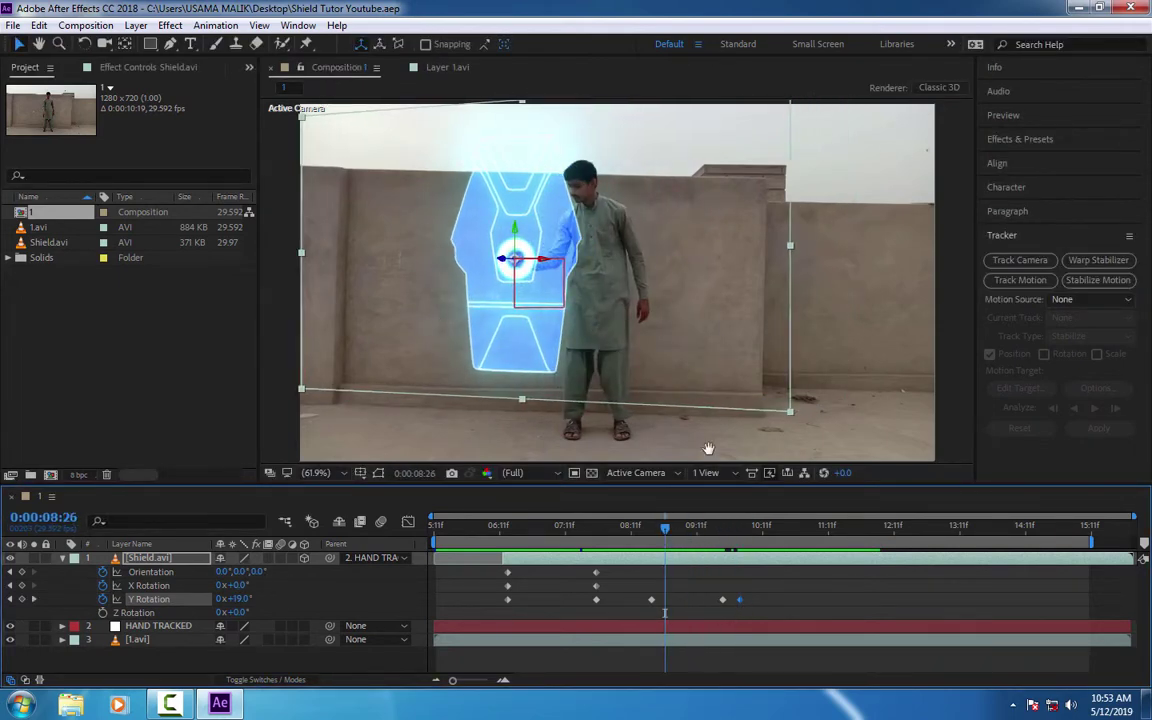
key(space)
click(771, 535)
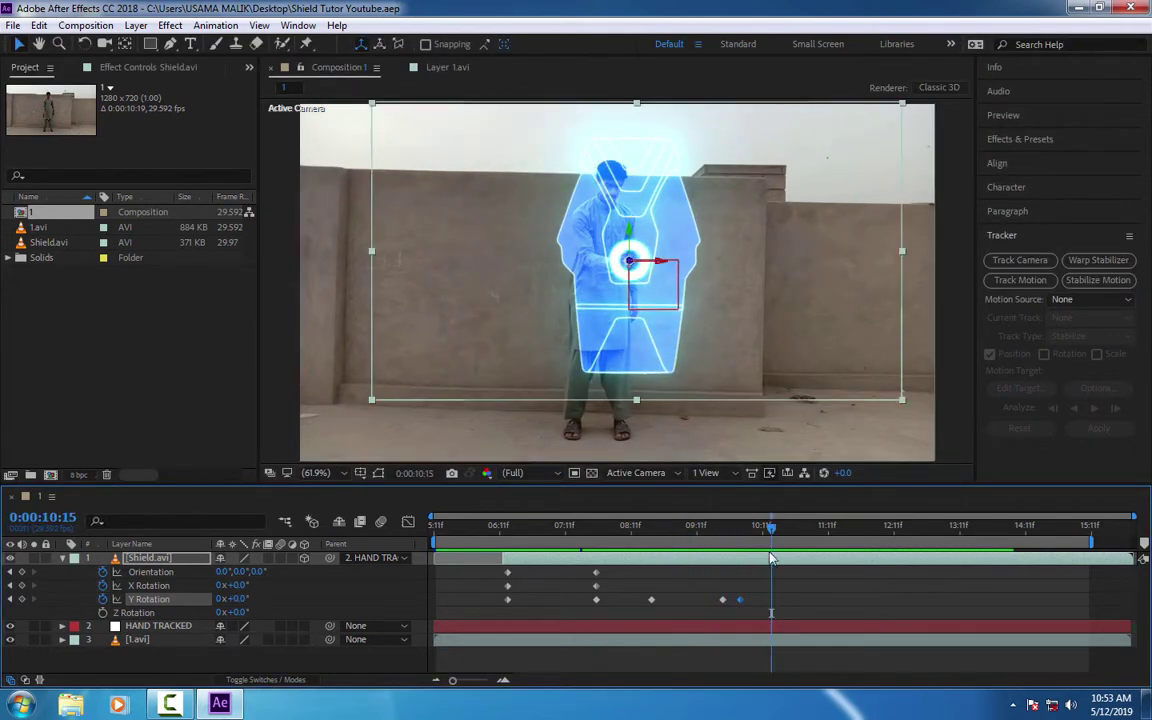
mouse_move(771, 535)
mouse_down()
mouse_move(784, 546)
mouse_move(761, 546)
mouse_move(775, 548)
mouse_up()
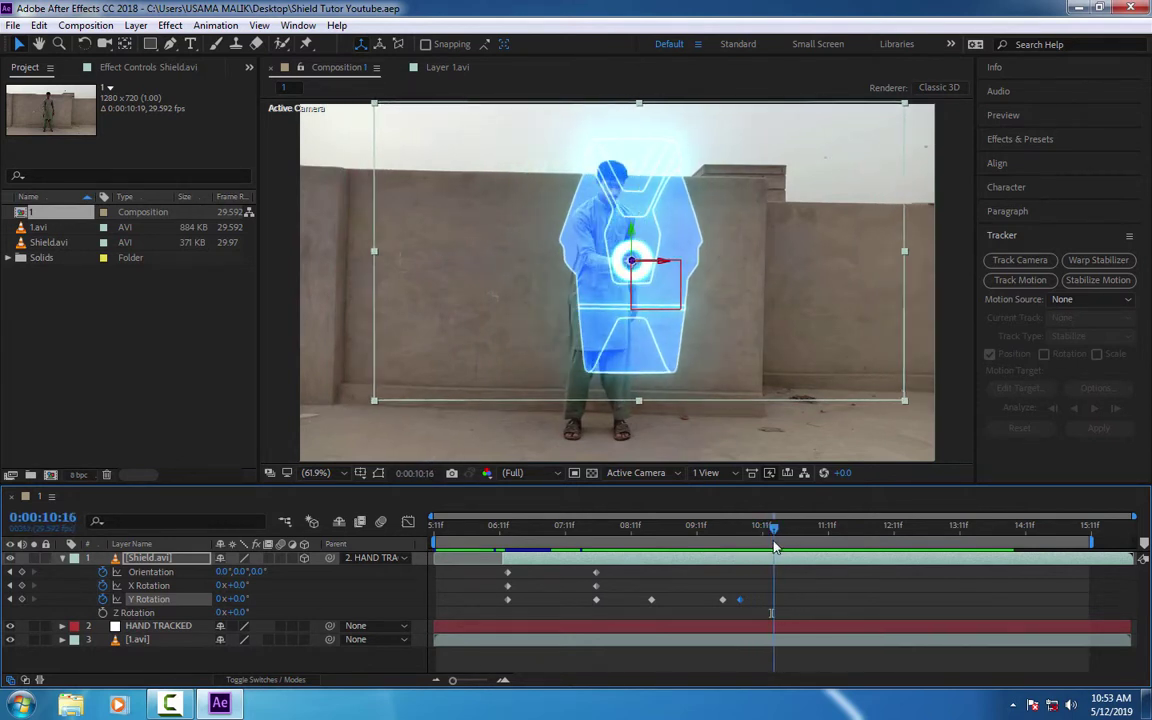
- Key Y Rotation at 10:16, swing it to −16° at 11:04, and back to 0° at 12:01
click(24, 600)
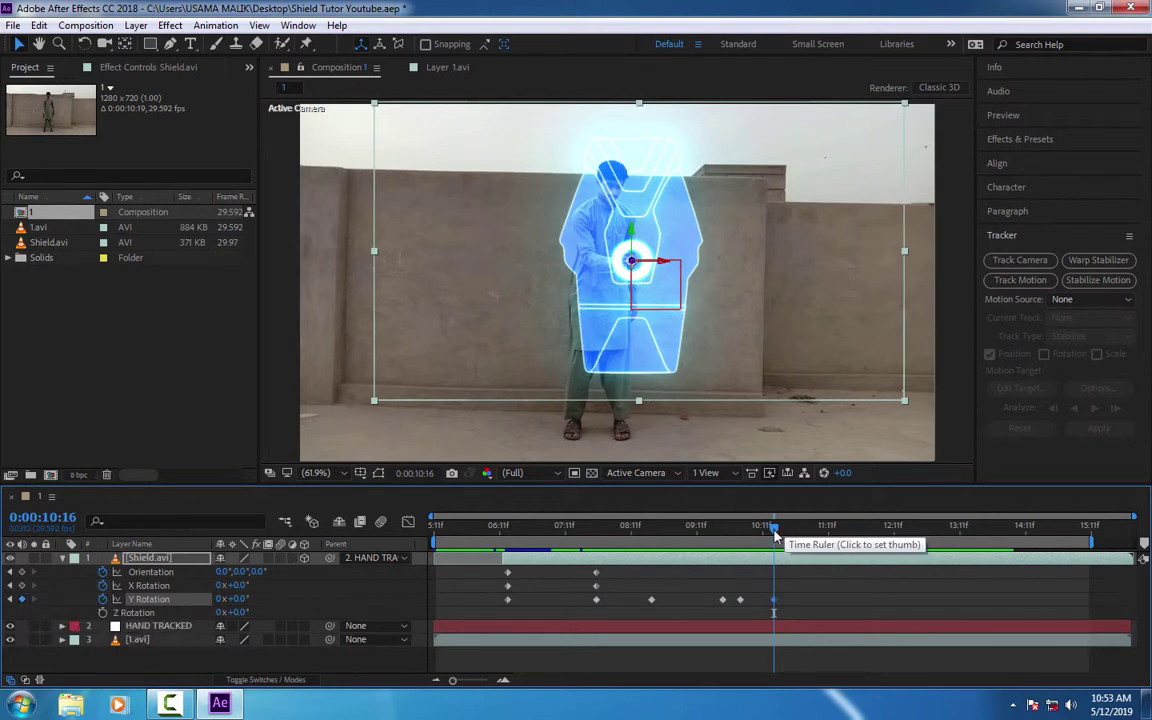
drag(768, 527, 813, 537)
drag(236, 599, 225, 599)
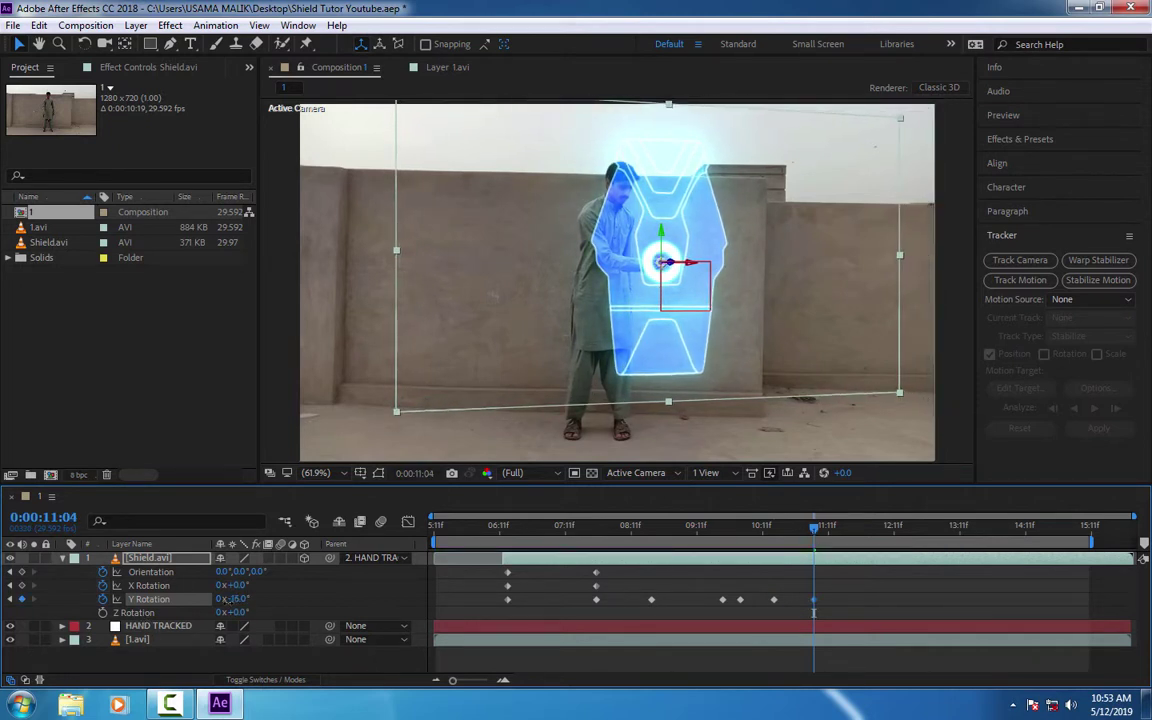
drag(815, 535, 868, 535)
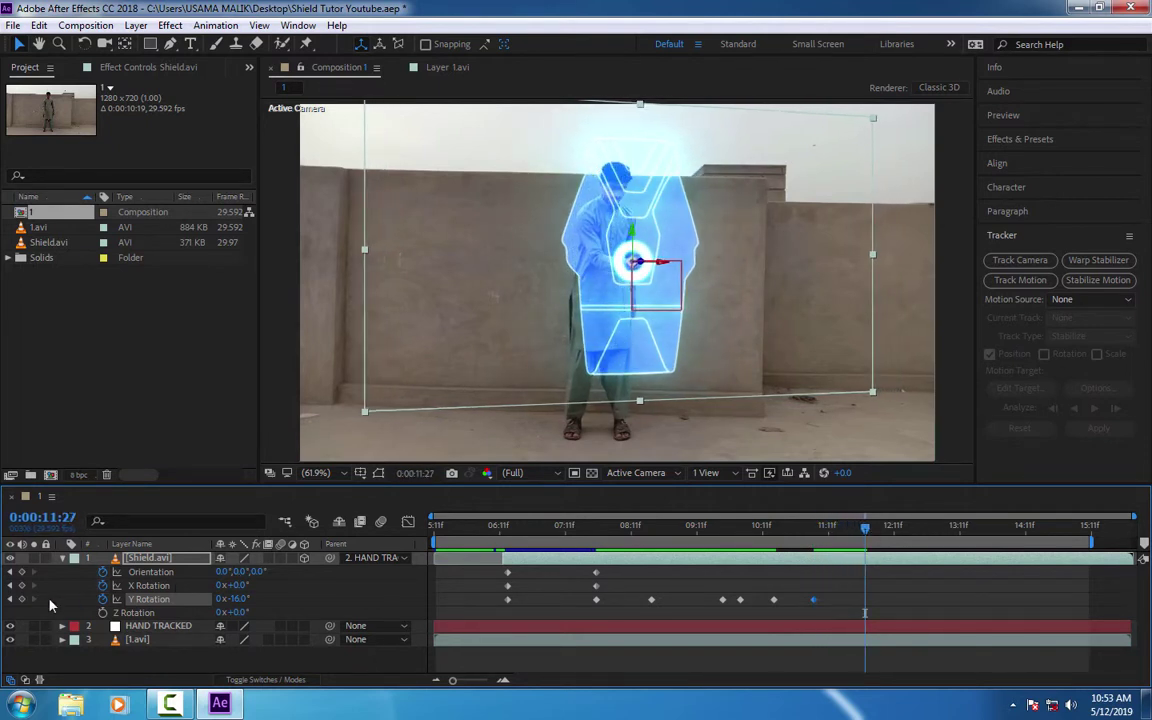
drag(872, 536, 876, 532)
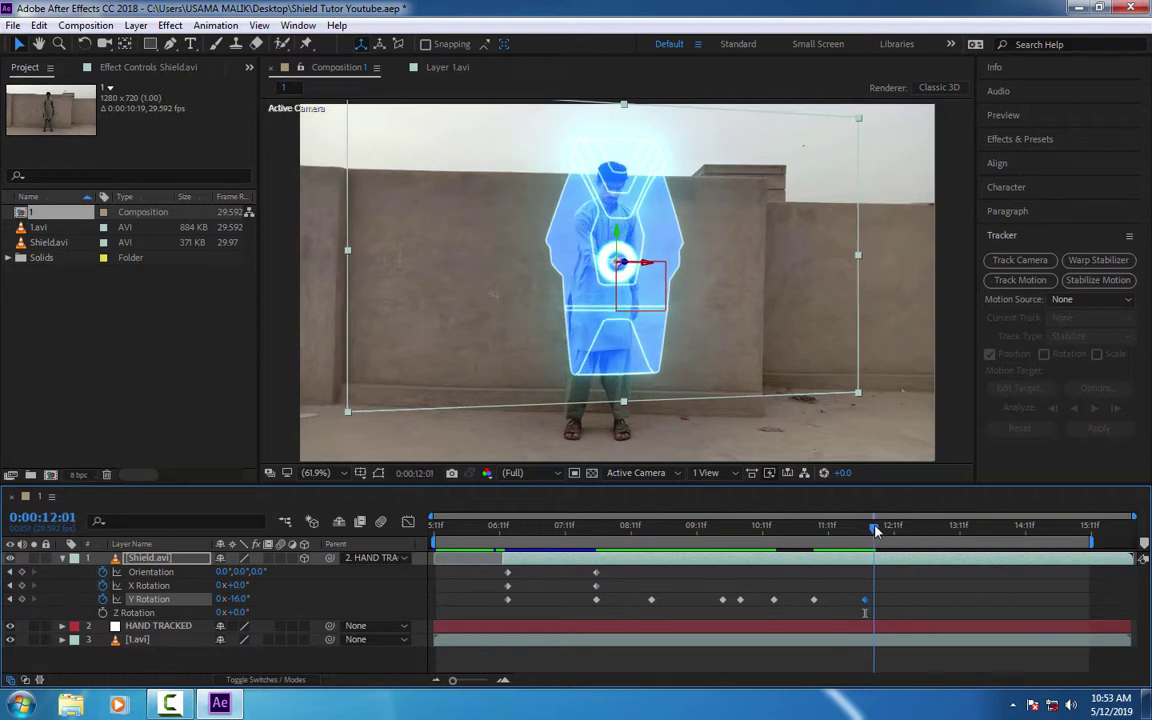
text(0)
key(Return)
click(873, 612)
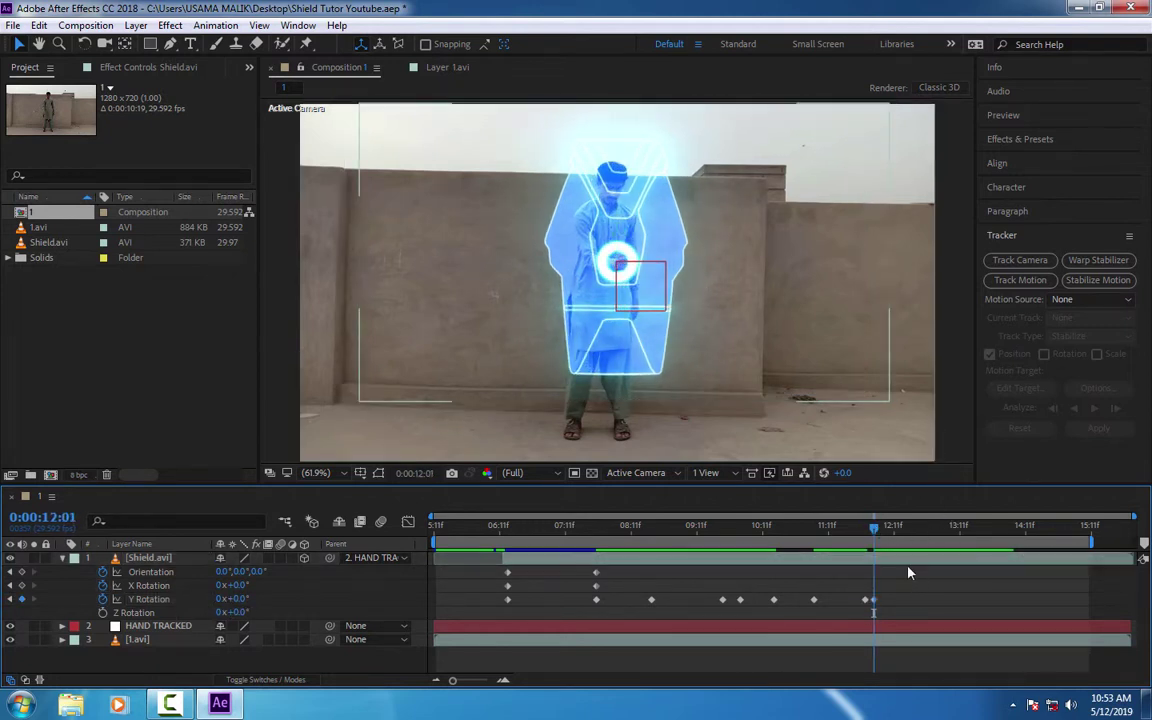
mouse_move(874, 531)
mouse_down()
mouse_move(983, 531)
mouse_move(538, 531)
mouse_move(485, 556)
mouse_up()
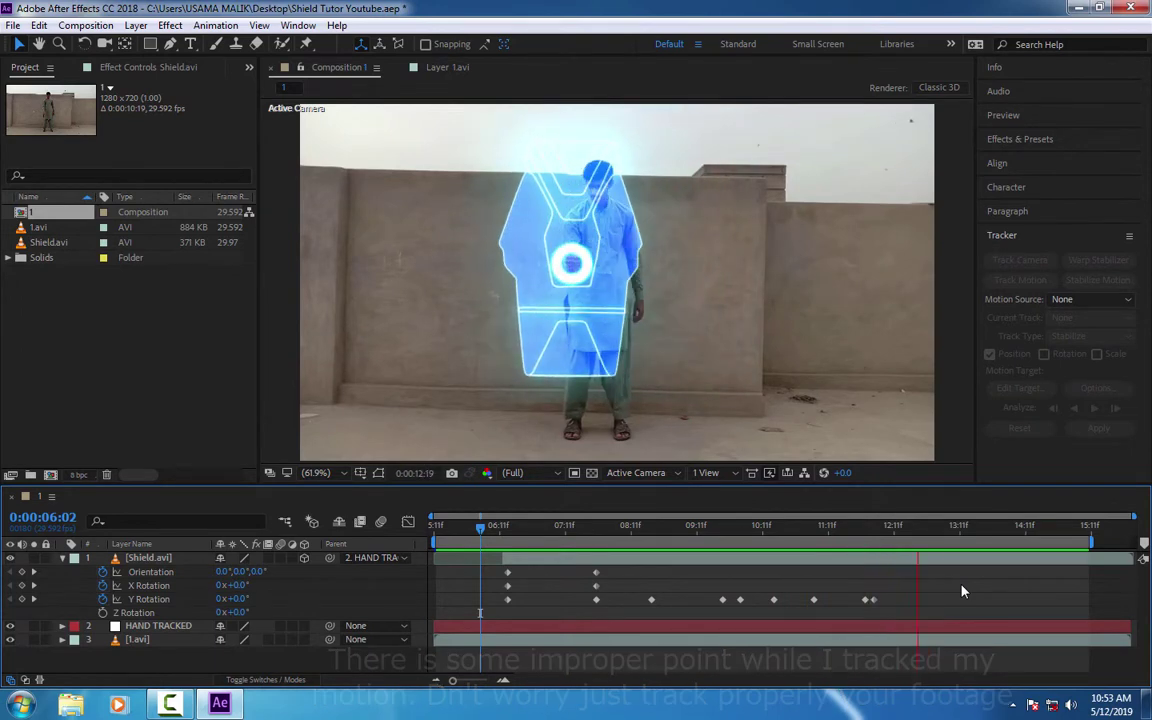
key(space)
mouse_move(971, 537)
mouse_down()
mouse_move(888, 543)
mouse_move(1044, 545)
mouse_move(1018, 545)
mouse_up()
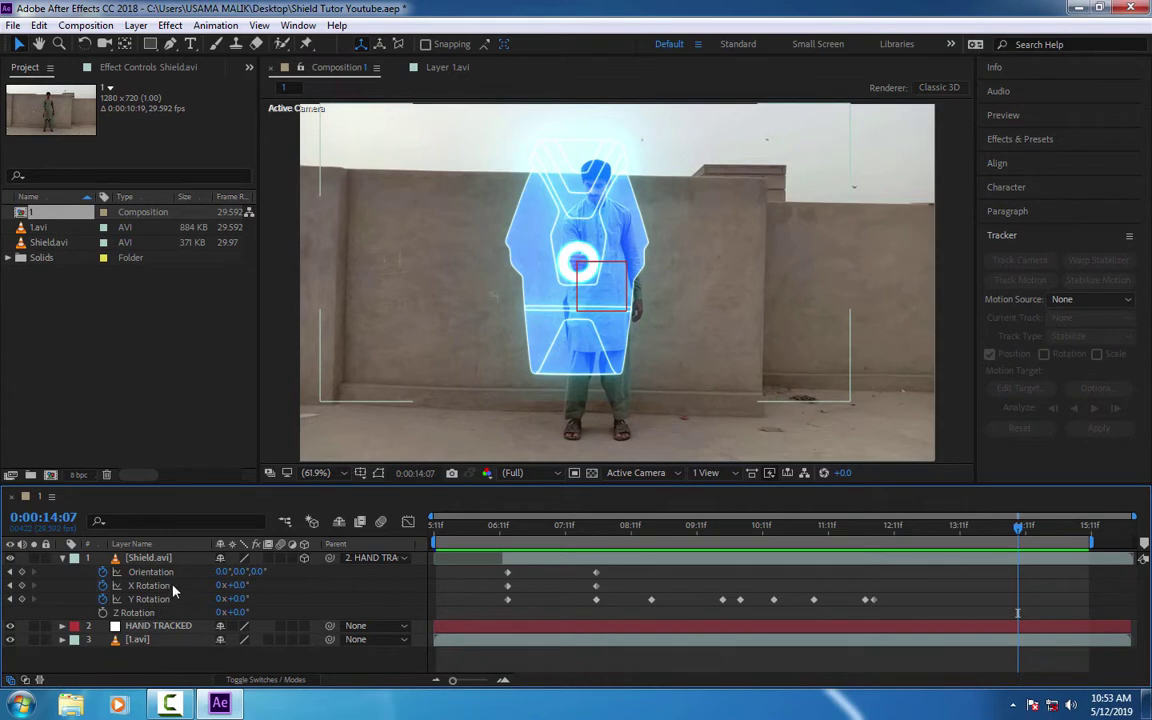
- Show only the Shield.avi layer's Opacity and Scale properties, collapsing the HAND TRACKED and 1.avi layers
key(t)
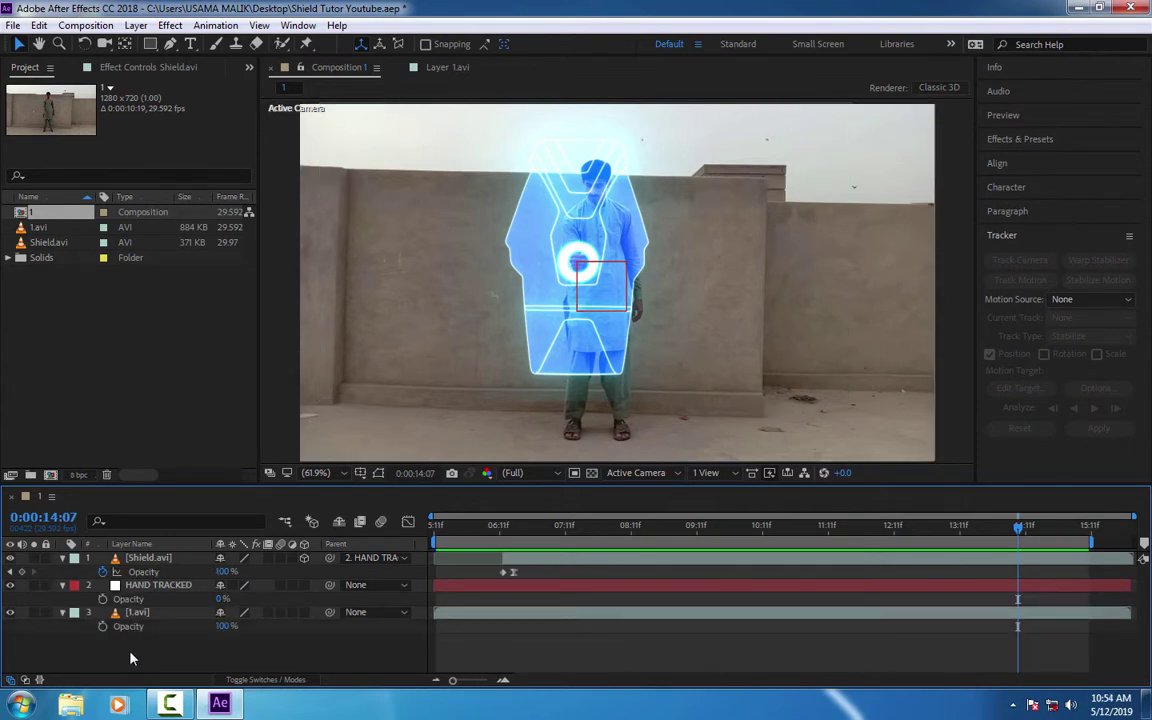
click(63, 586)
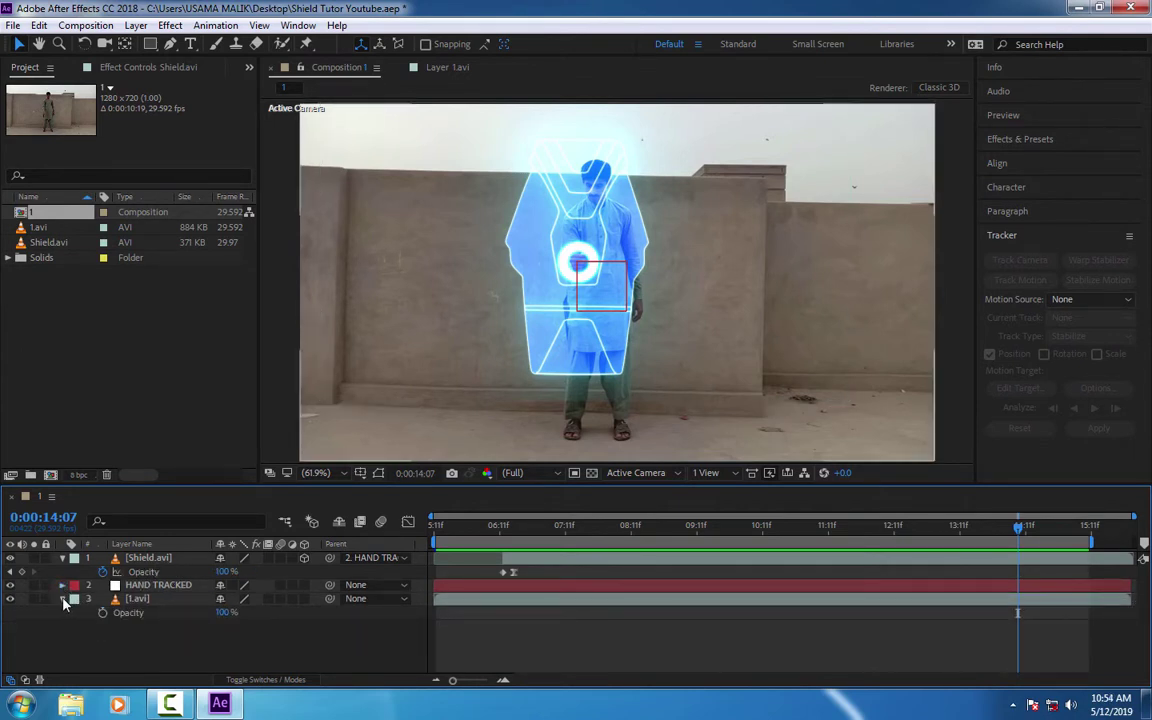
click(62, 598)
click(148, 557)
key(shift+s)
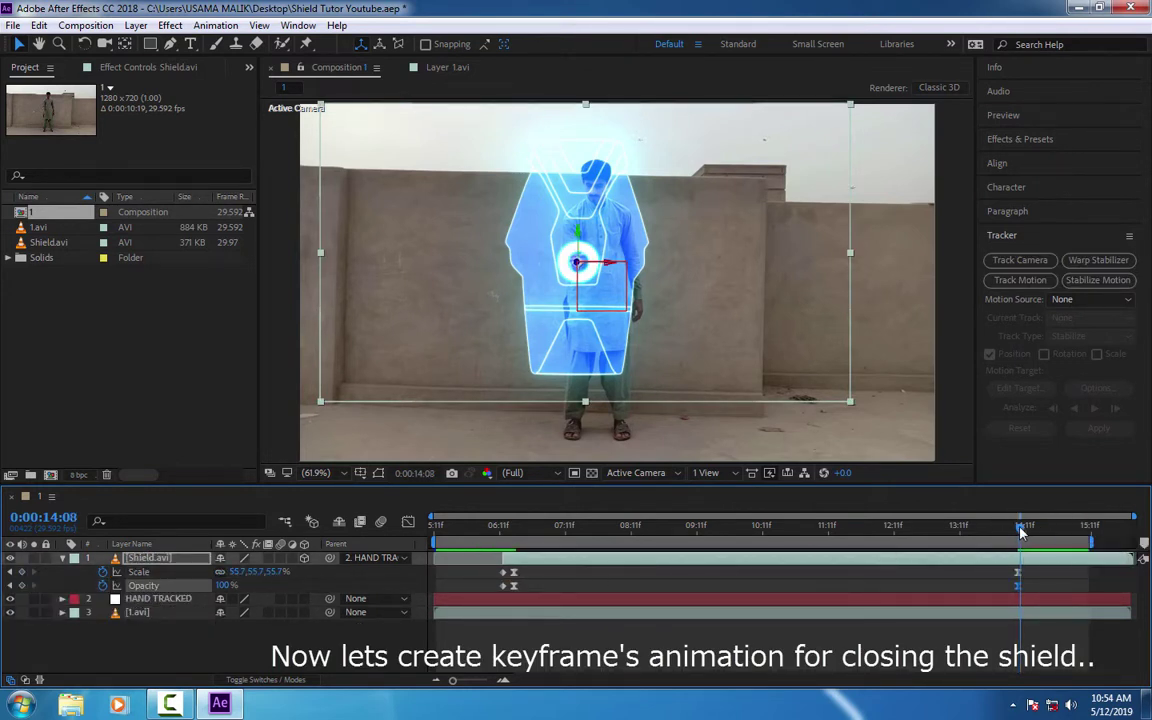
- Set the shield's Scale and Opacity to 0% at 14:16 and scrub back to check the closing
drag(1020, 532, 1035, 532)
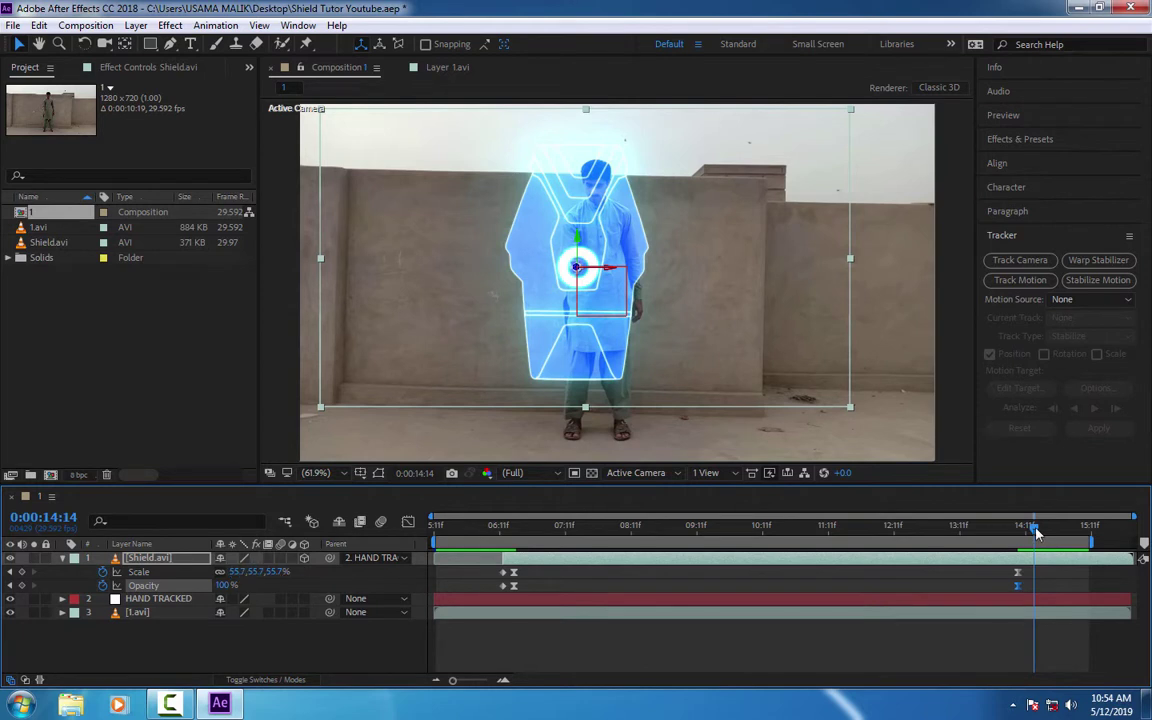
drag(1036, 532, 1040, 532)
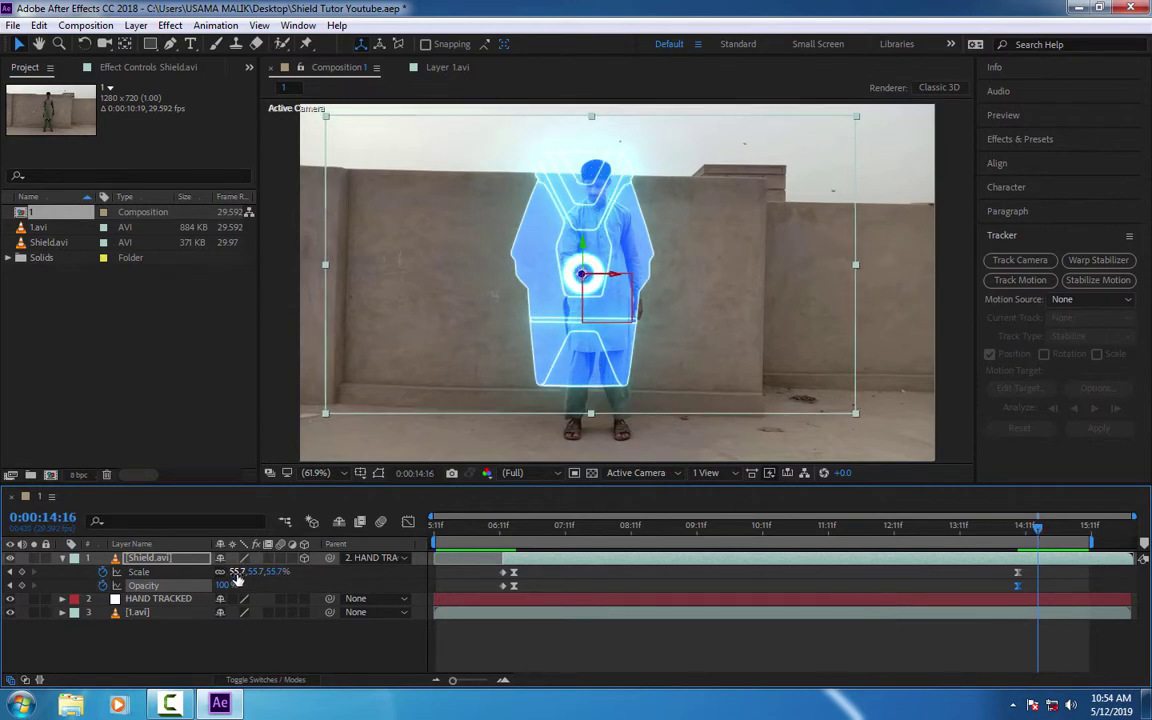
text(0)
key(Return)
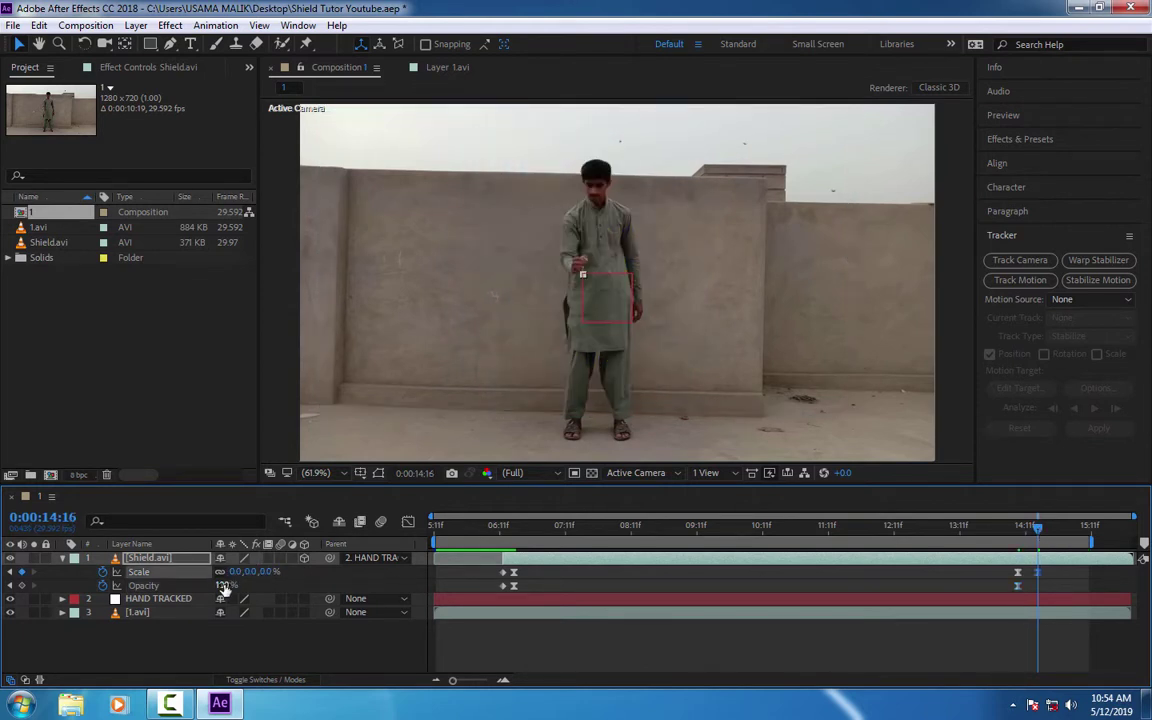
click(293, 640)
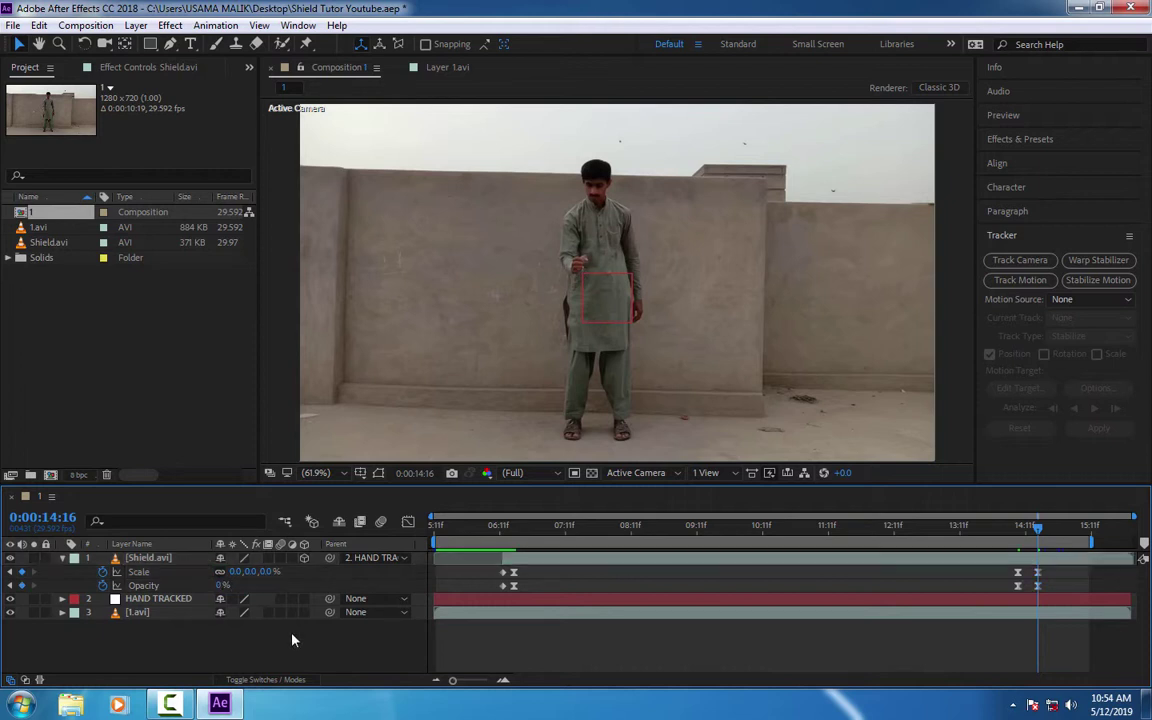
drag(1018, 534, 985, 527)
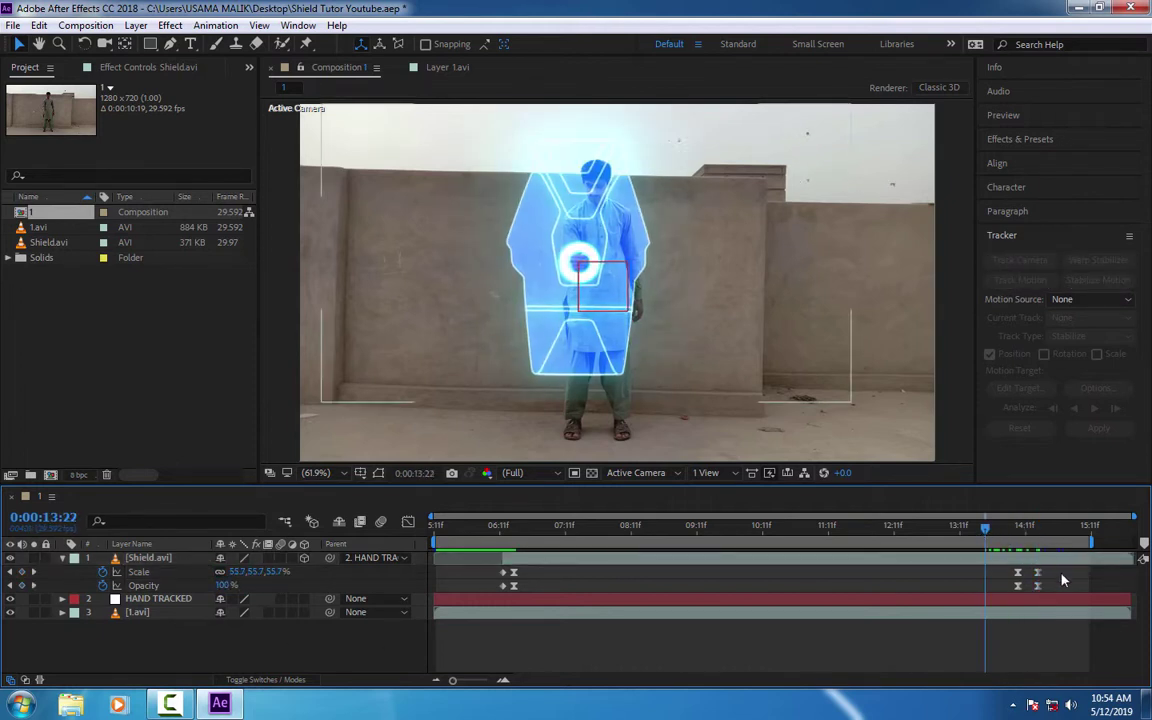
click(1081, 540)
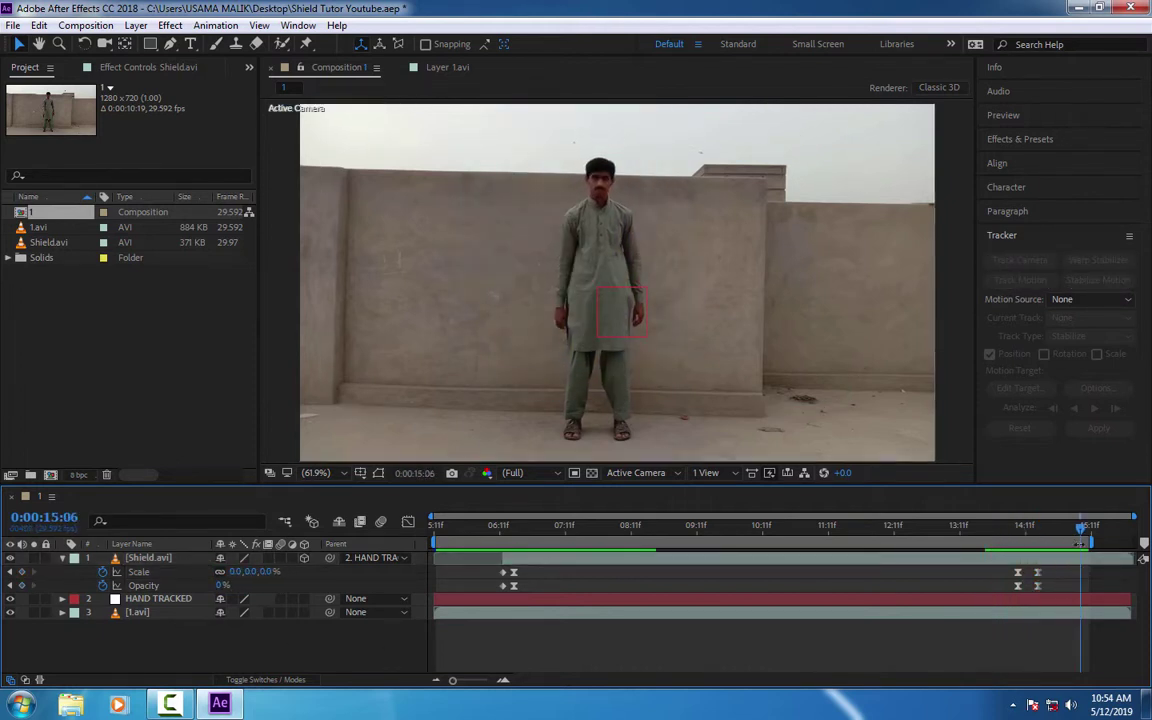
drag(1051, 540, 418, 587)
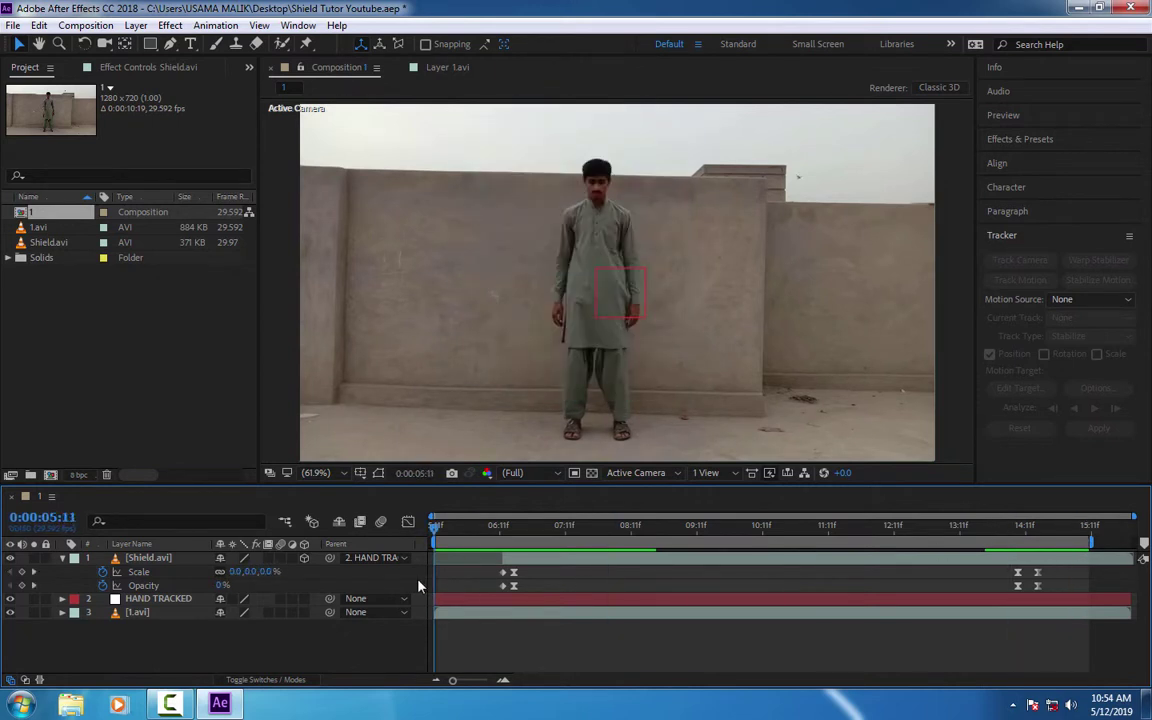
- Extend the work area to the timeline end and play through the finished shield animation
key(space)
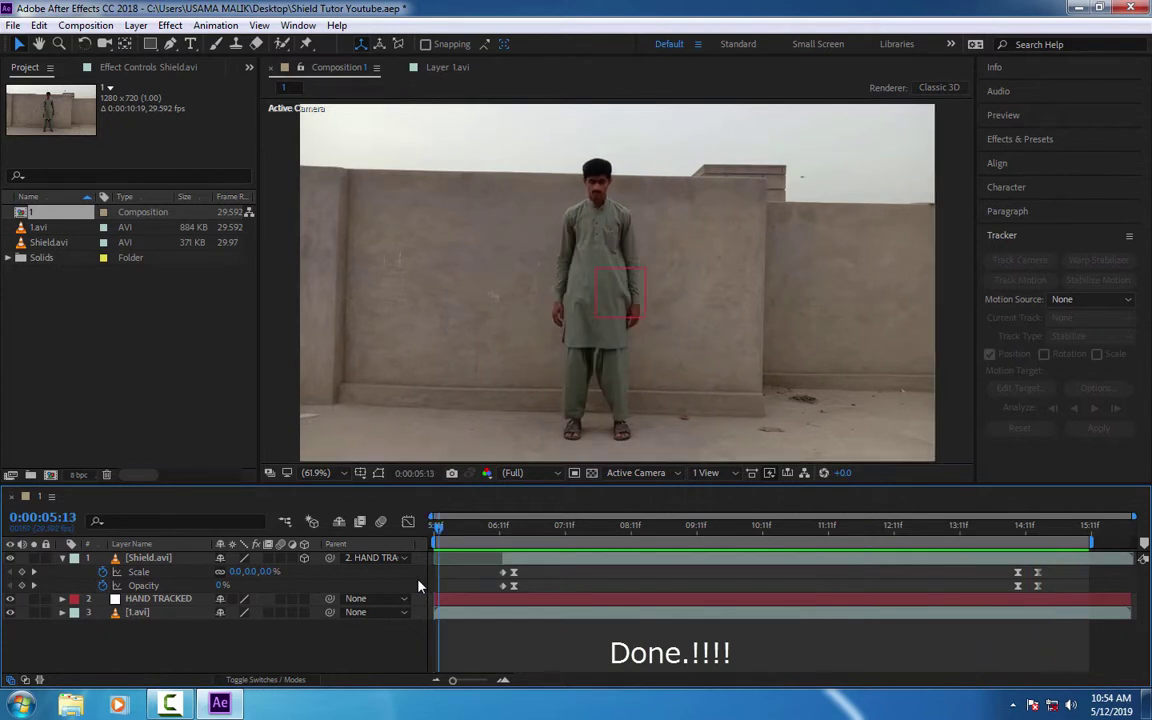
drag(1104, 541, 1133, 541)
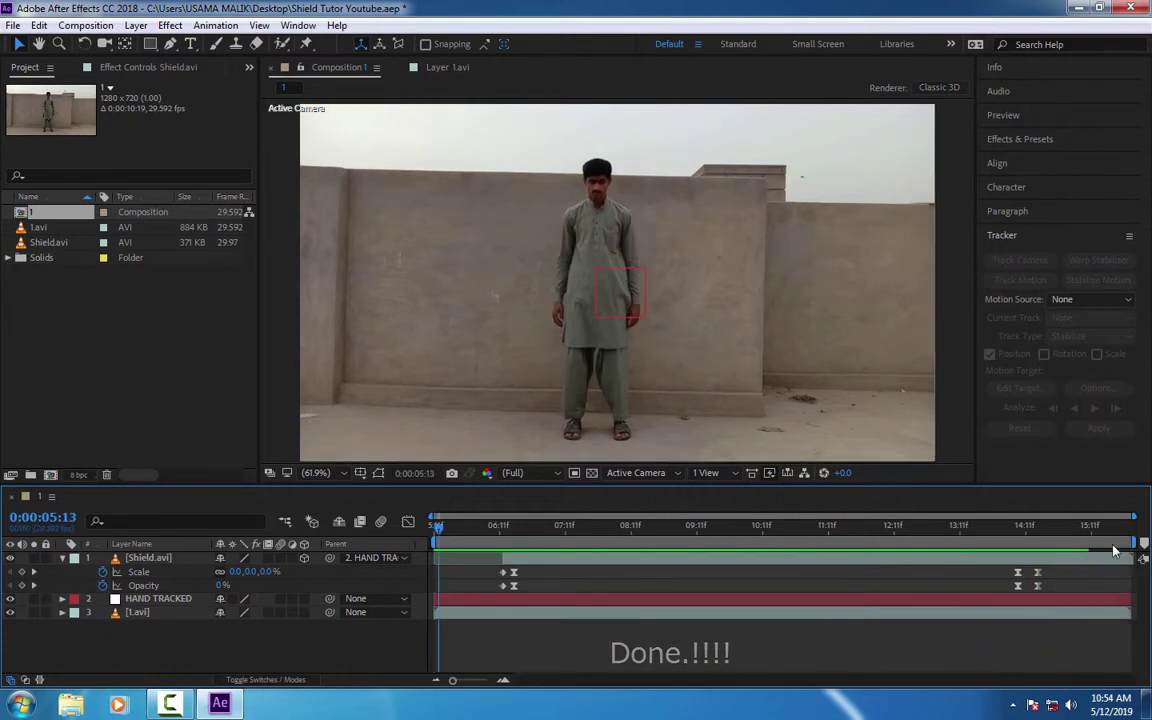
key(space)
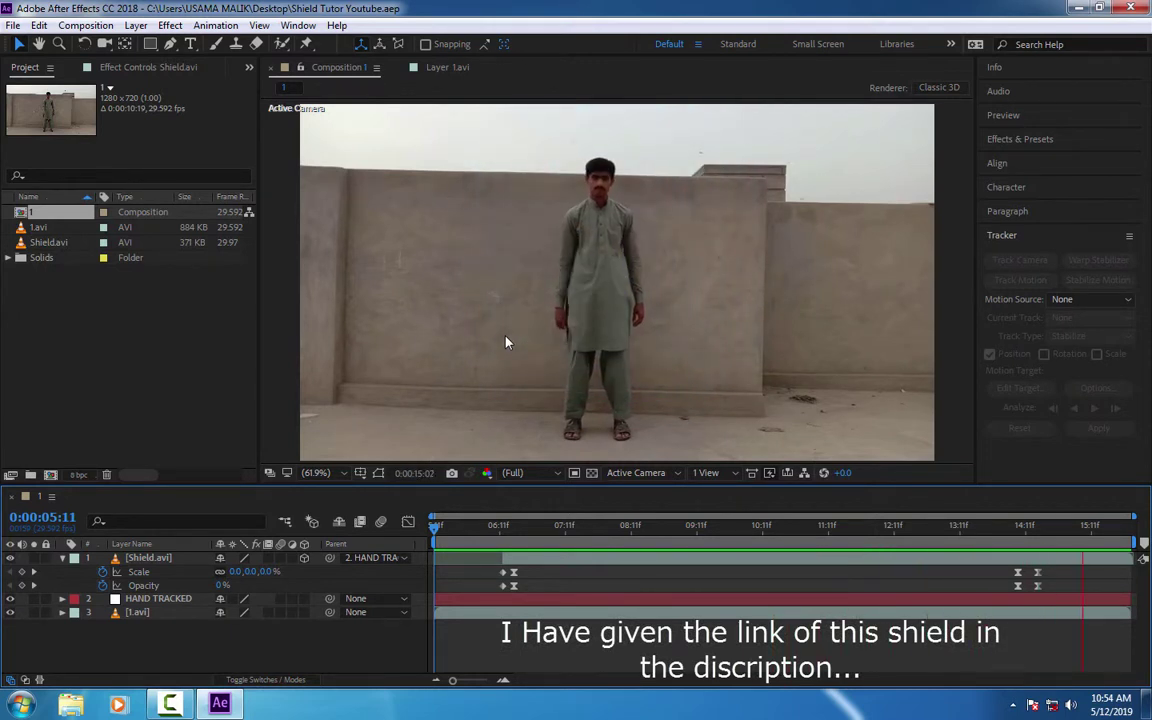
key(space)
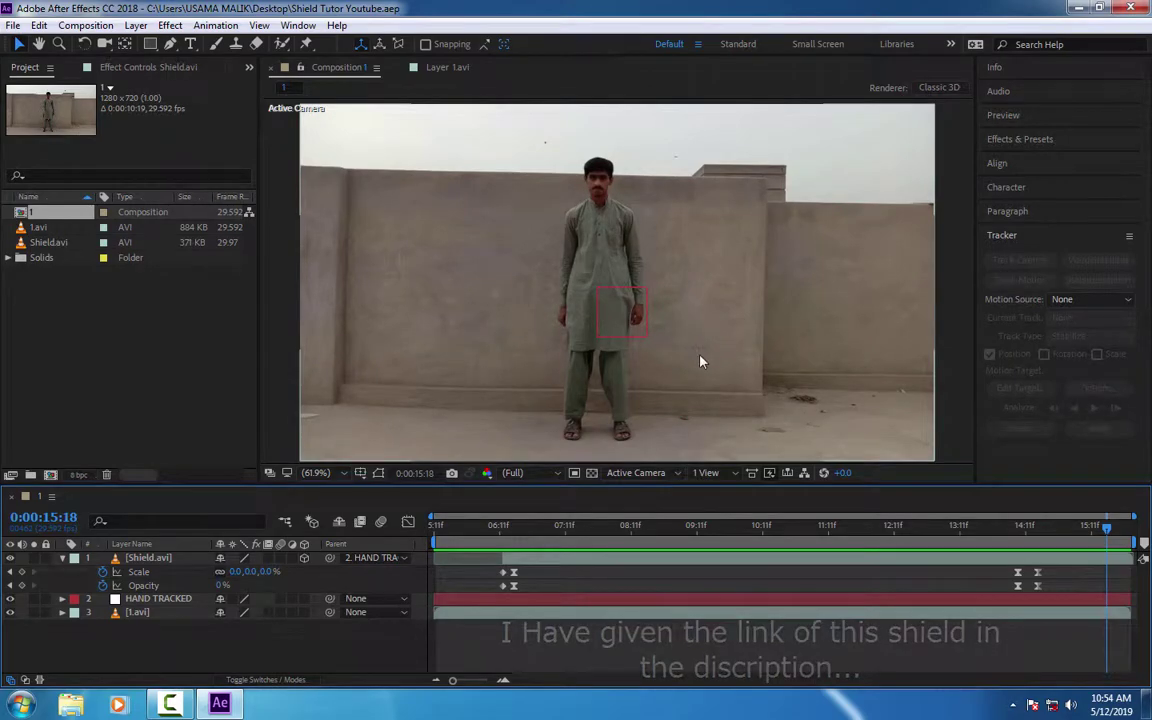